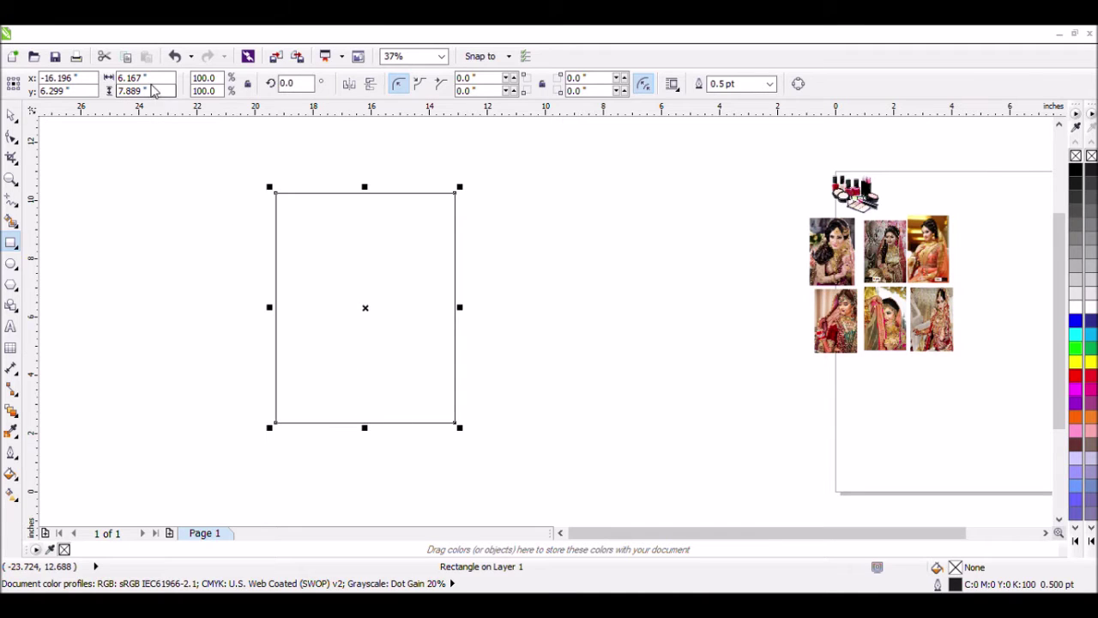
Resize the rectangle to 5 × 7 inches and move it across the workspace closer to the photos
left_click(130, 78)
type("5")
key("Tab")
type("7")
key("Return")
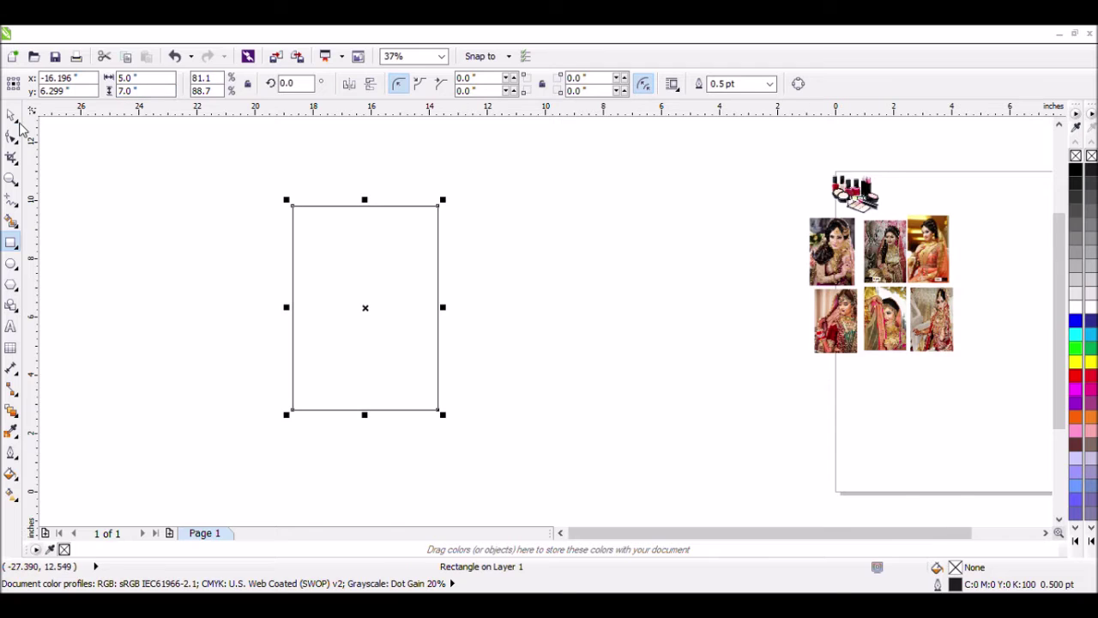
key("space")
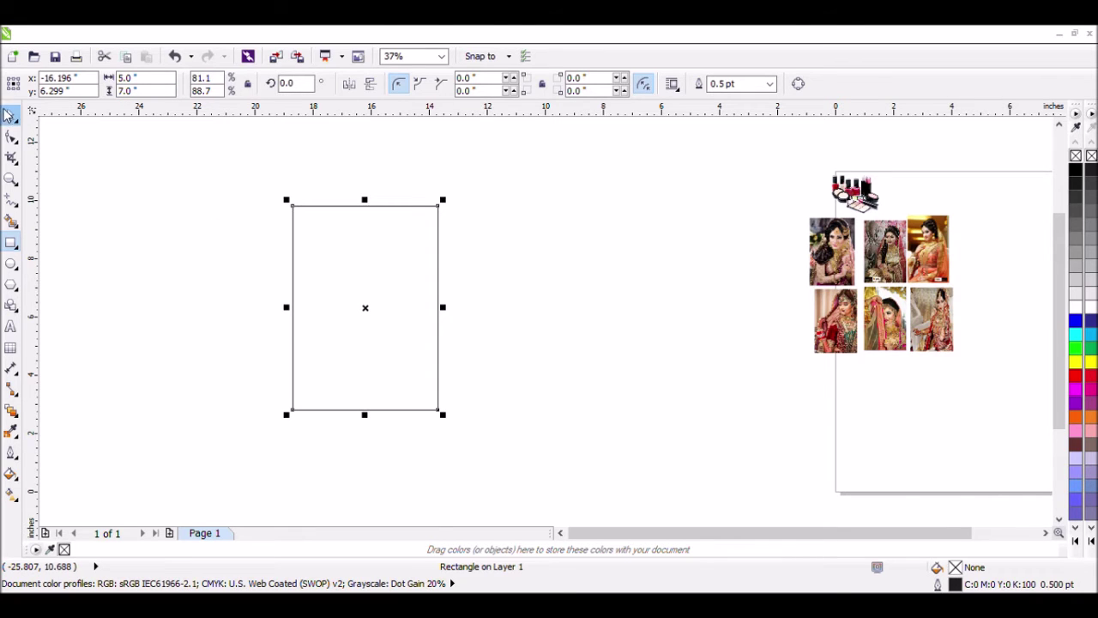
left_click_drag(377, 316, 618, 304)
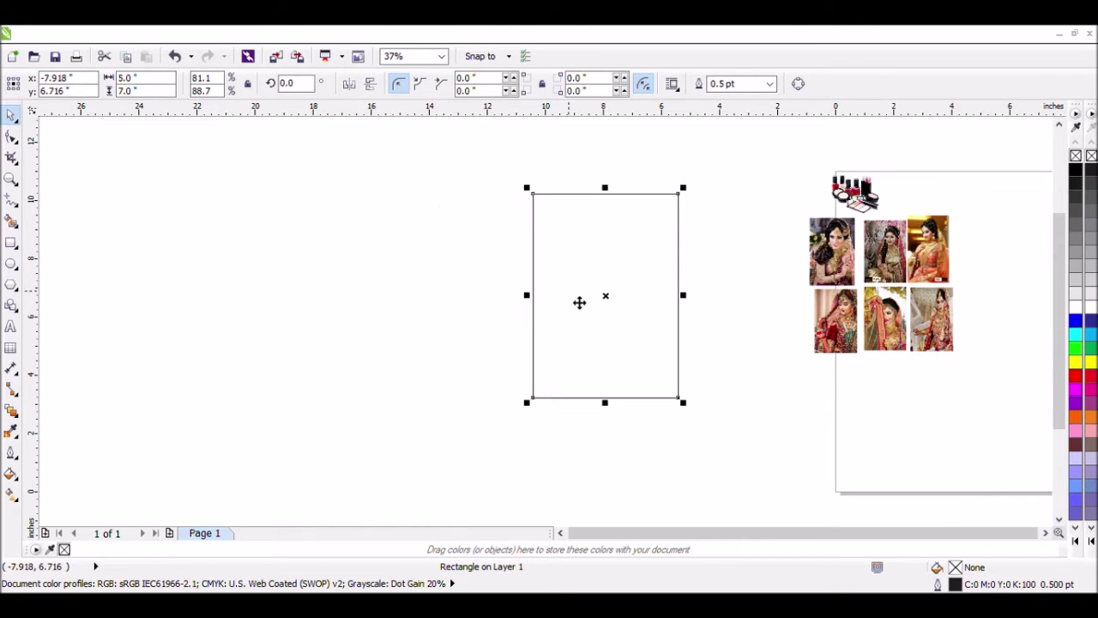
Try a shortened copy of the rectangle, about 2.97 inches tall, over its upper part, and delete the copy
left_click_drag(618, 417, 615, 296)
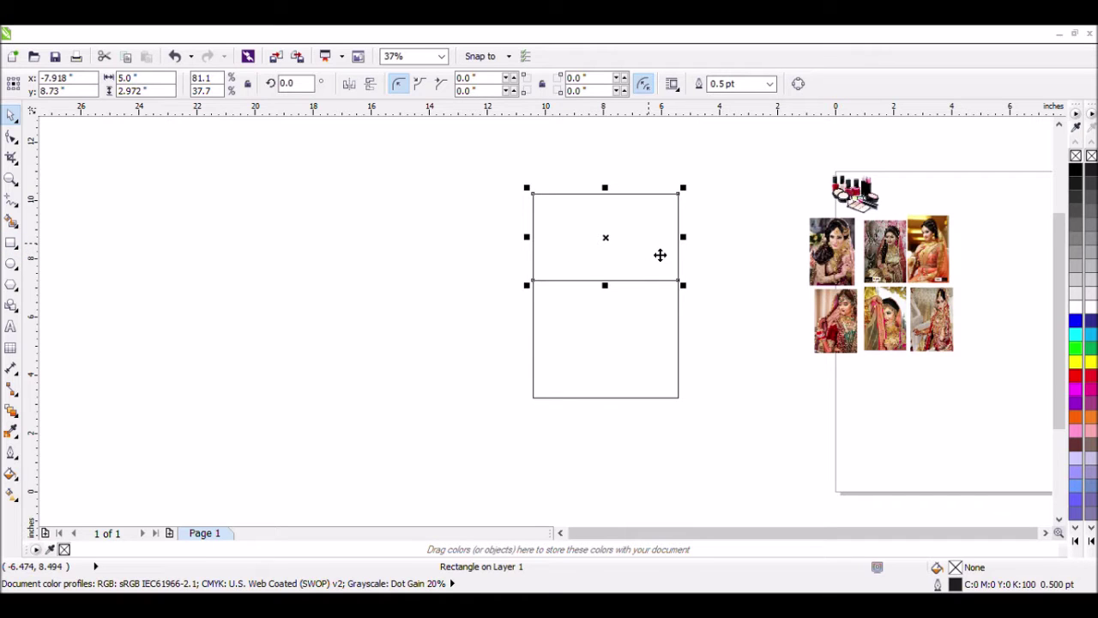
key("Delete")
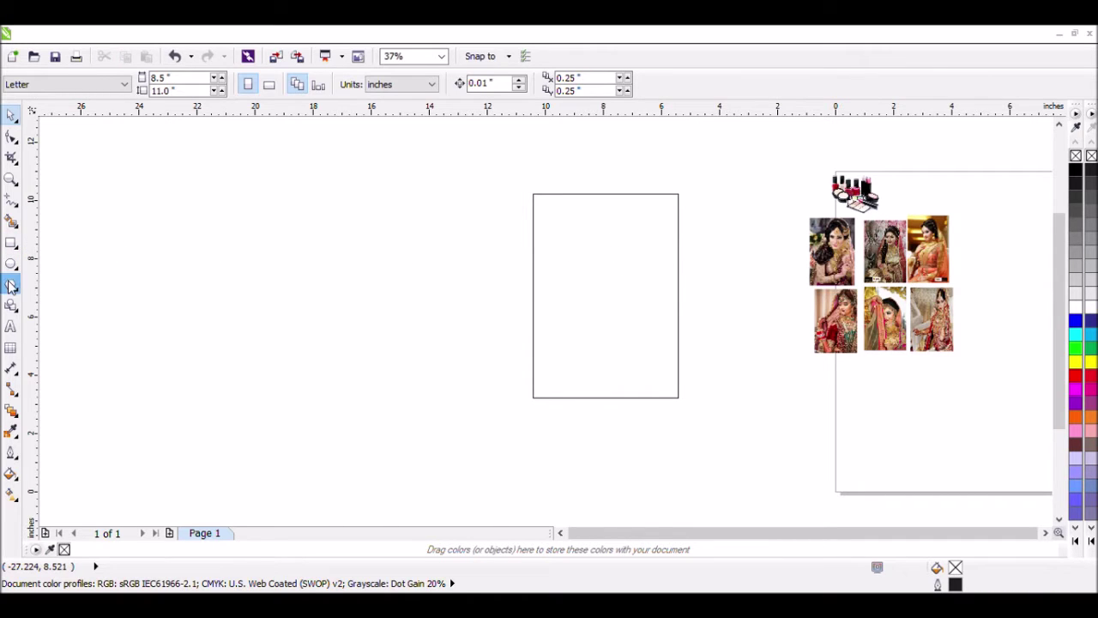
Draw a 3-sided polygon about 5.08 × 4.48 inches and place it over the upper part of the rectangle
left_click(11, 286)
left_click_drag(298, 265, 465, 427)
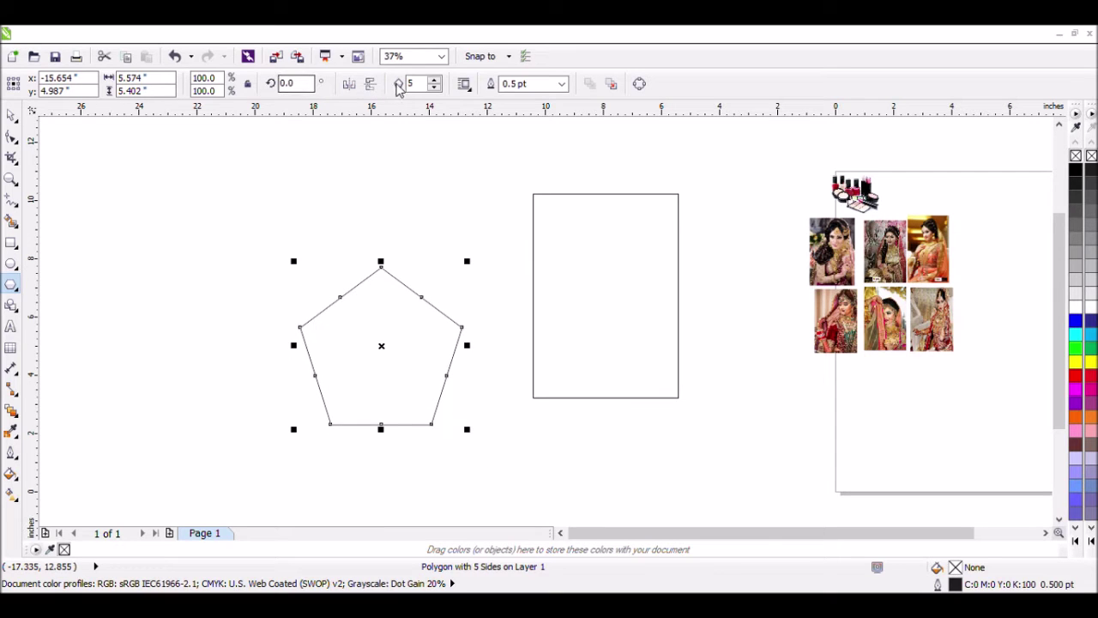
left_click_drag(423, 84, 388, 85)
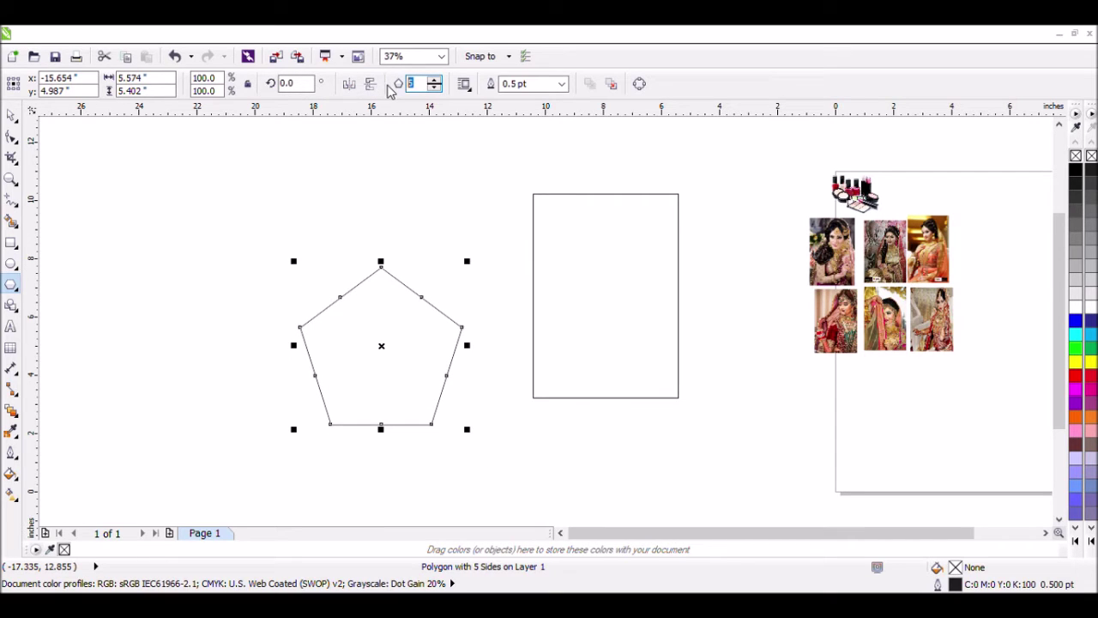
key("Return")
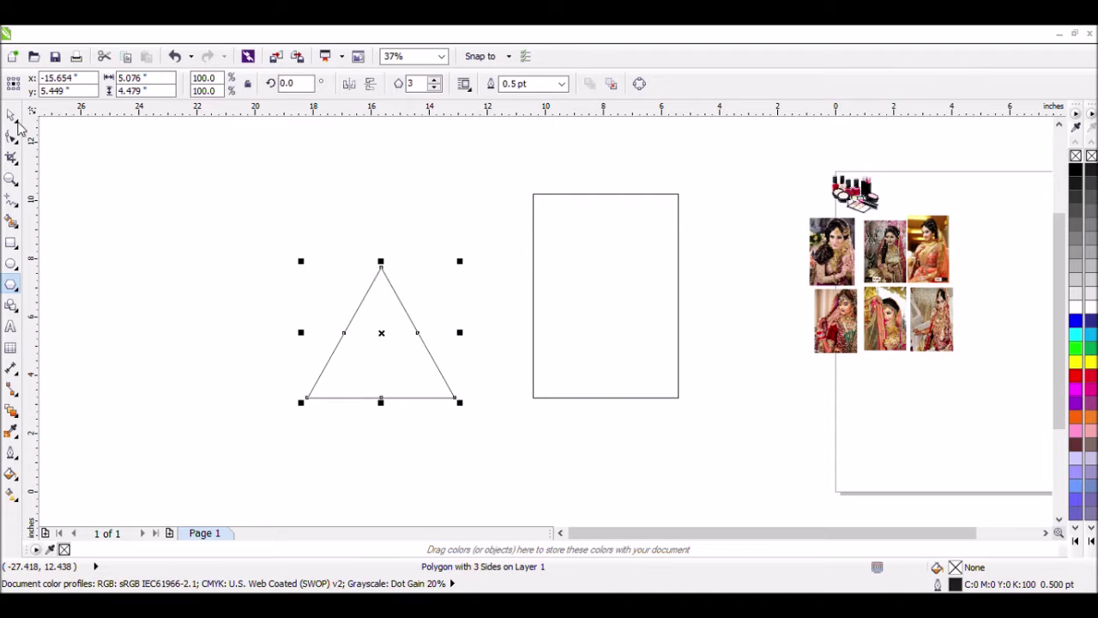
left_click(199, 130)
left_click_drag(343, 333, 583, 249)
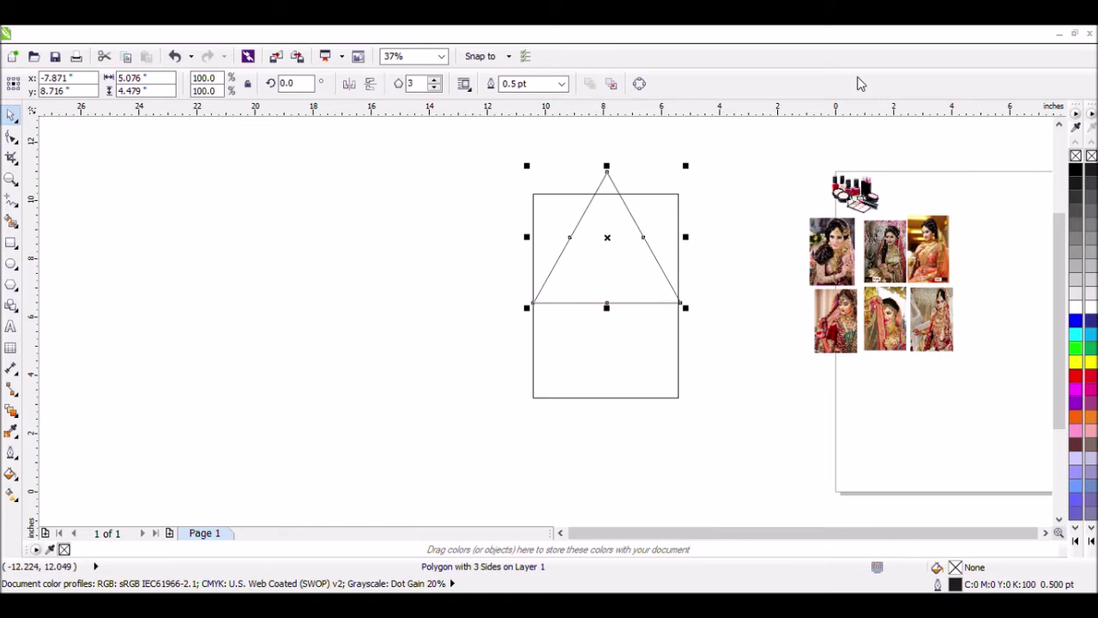
Convert the triangle to curves and try moving its apex node toward the rectangle's upper-left corner, undoing each attempt
left_click(639, 84)
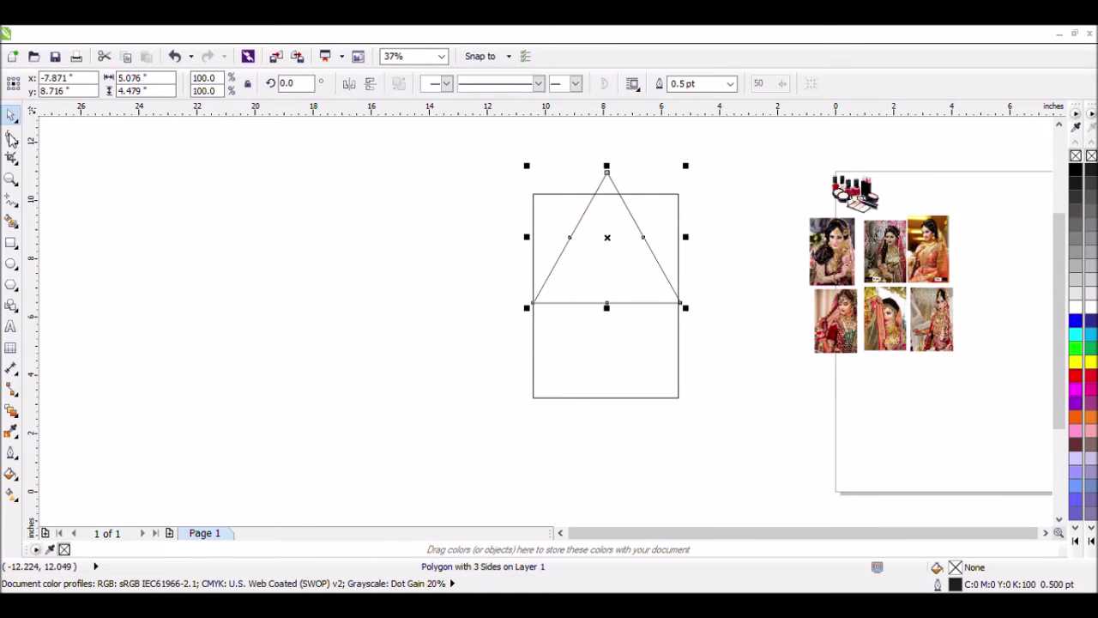
key("F10")
left_click_drag(608, 173, 553, 198)
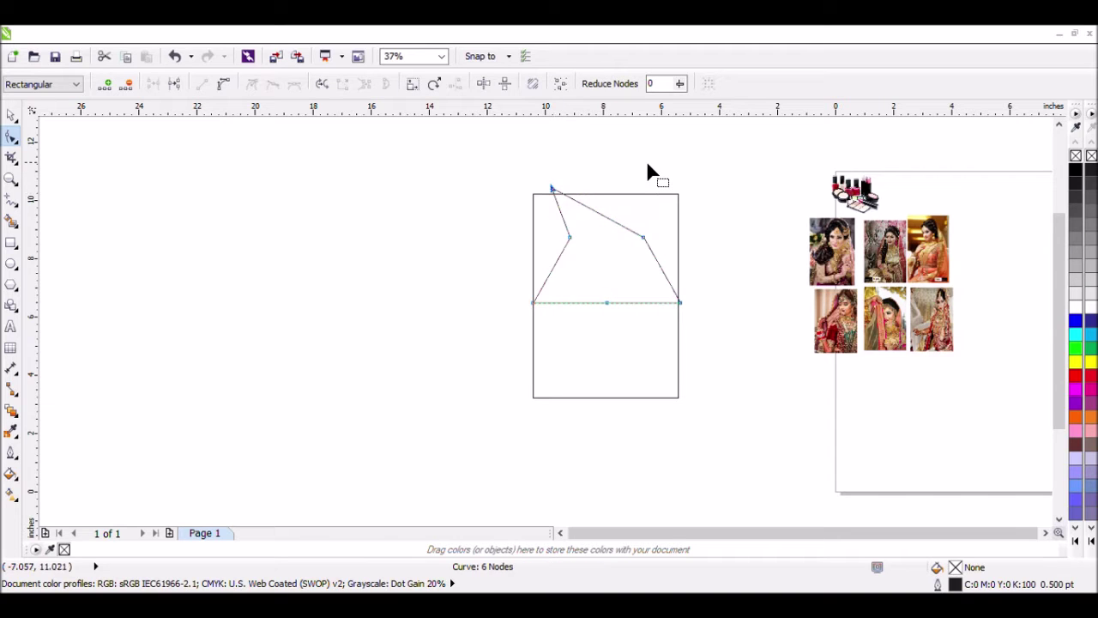
key("ctrl+z")
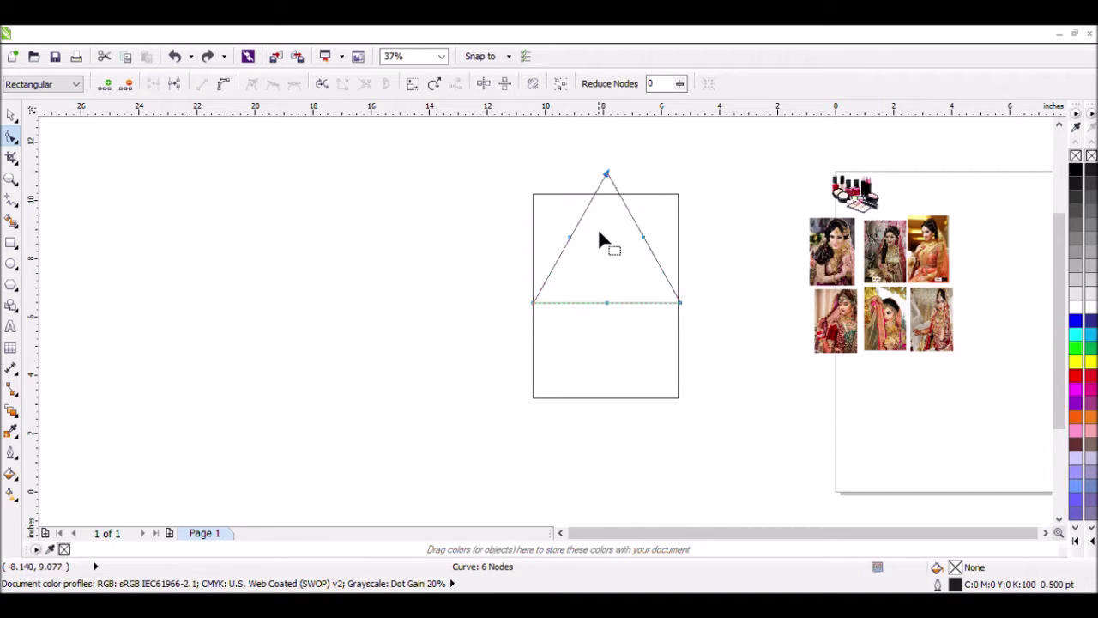
left_click_drag(515, 163, 648, 257)
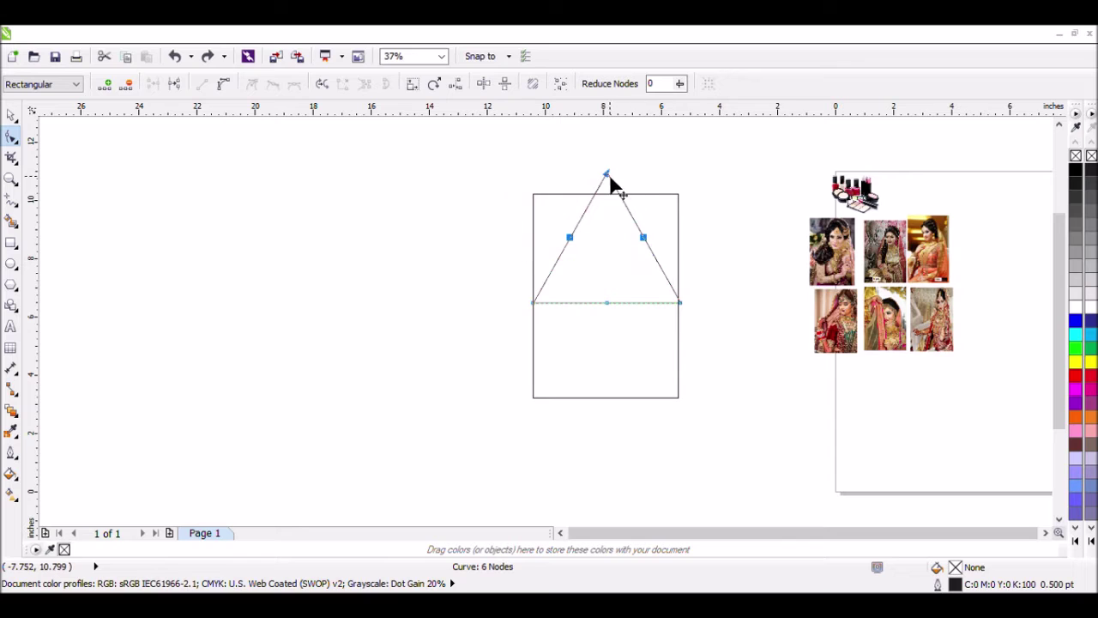
left_click_drag(606, 174, 572, 180)
key("ctrl+z")
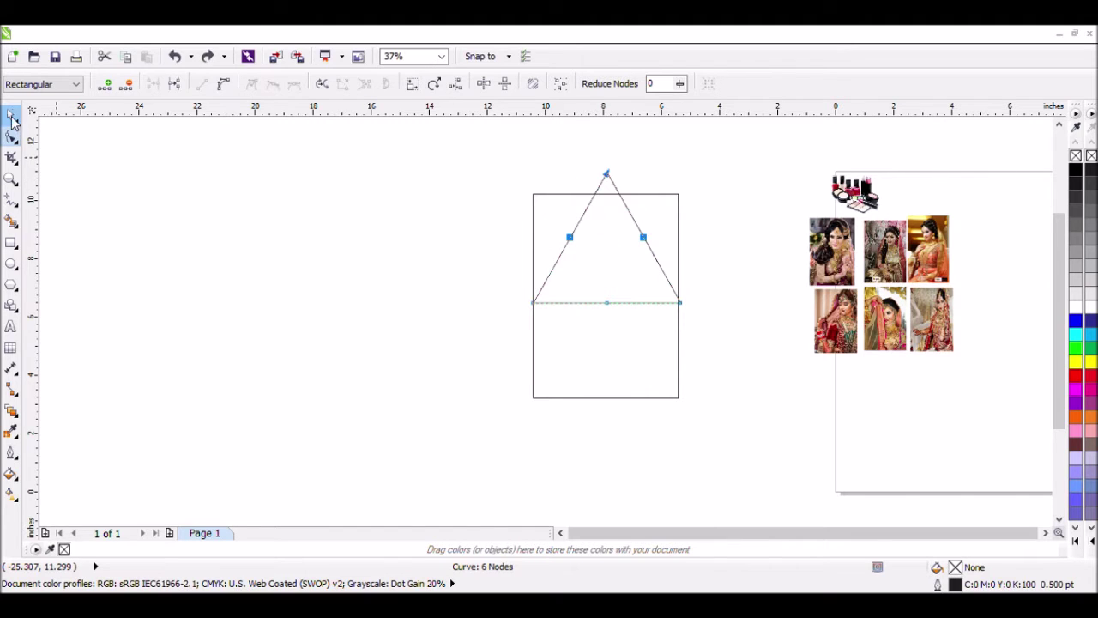
Delete the triangle lying over the rectangle
left_click(11, 118)
left_click(610, 243)
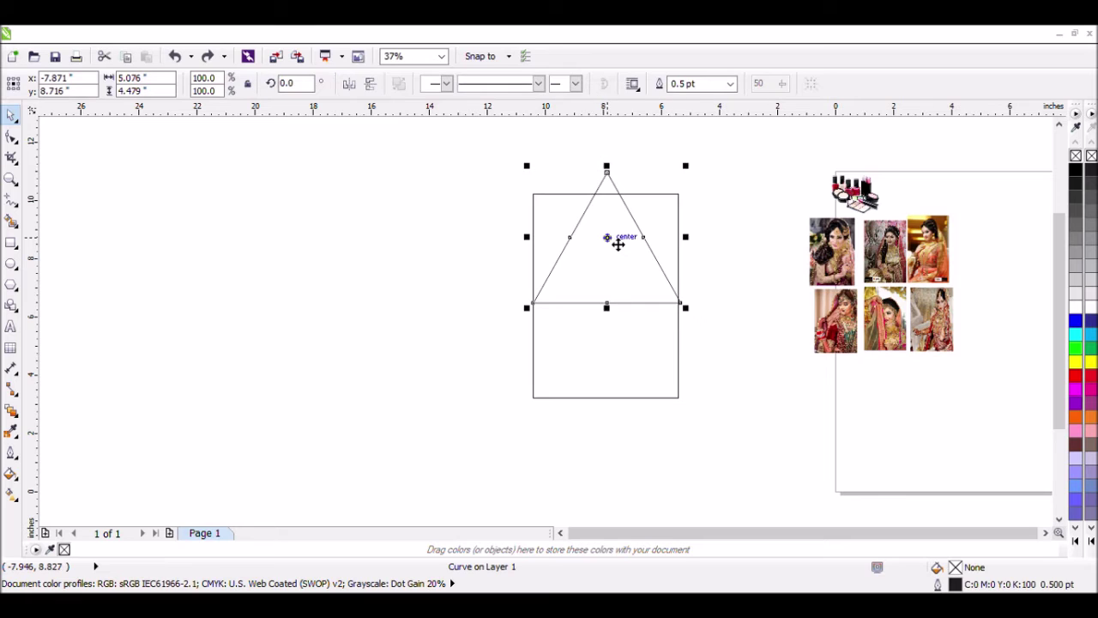
key("Delete")
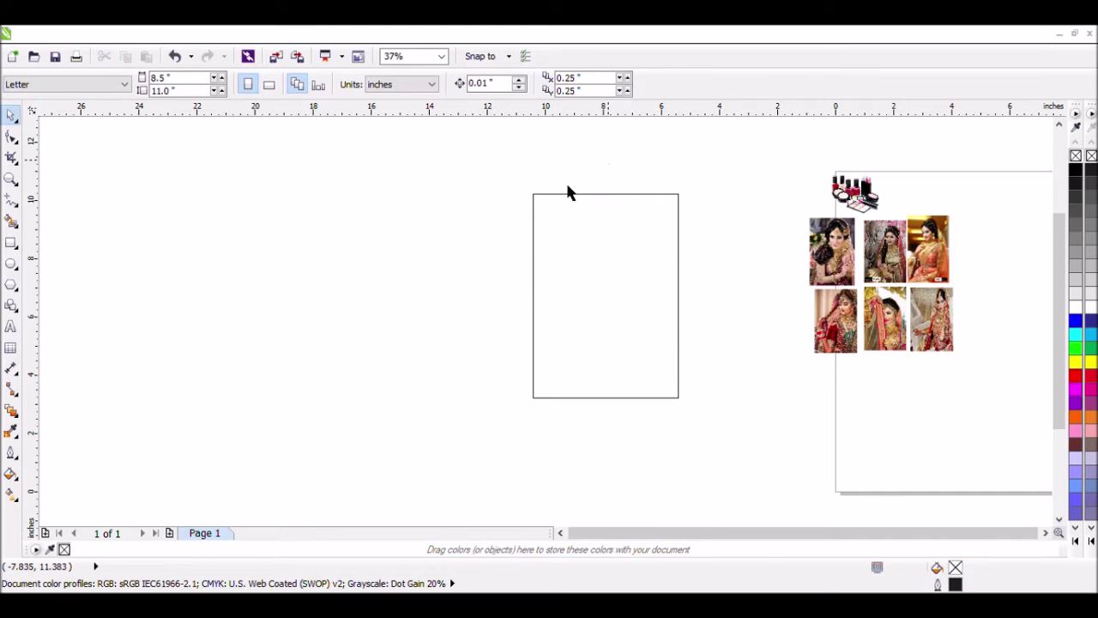
Make a copy of the rectangle shortened to 3.5 inches tall so it covers the original's upper half
left_click(11, 244)
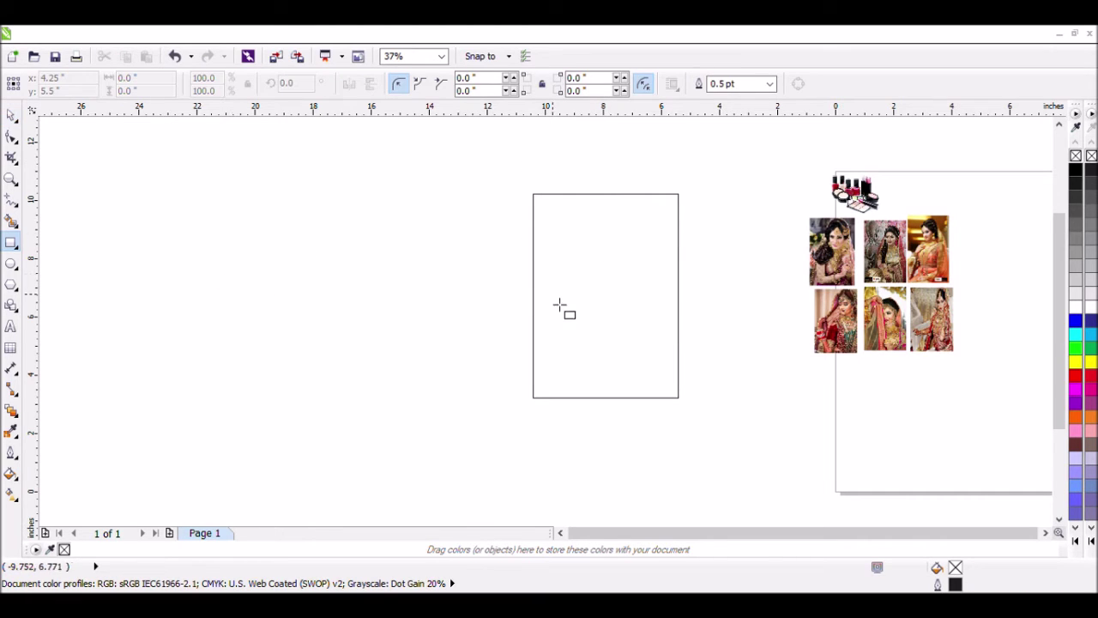
key("space")
left_click(601, 398)
left_click_drag(606, 398, 606, 305)
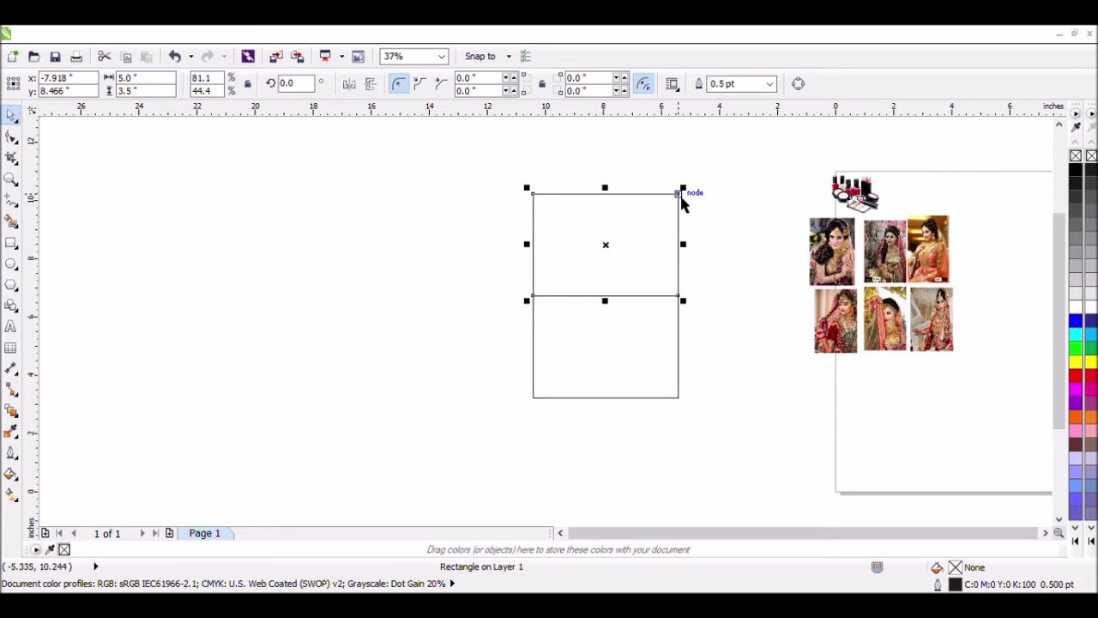
Convert the upper-half rectangle to curves and delete its upper-right corner node to form a right triangle
left_click(12, 136)
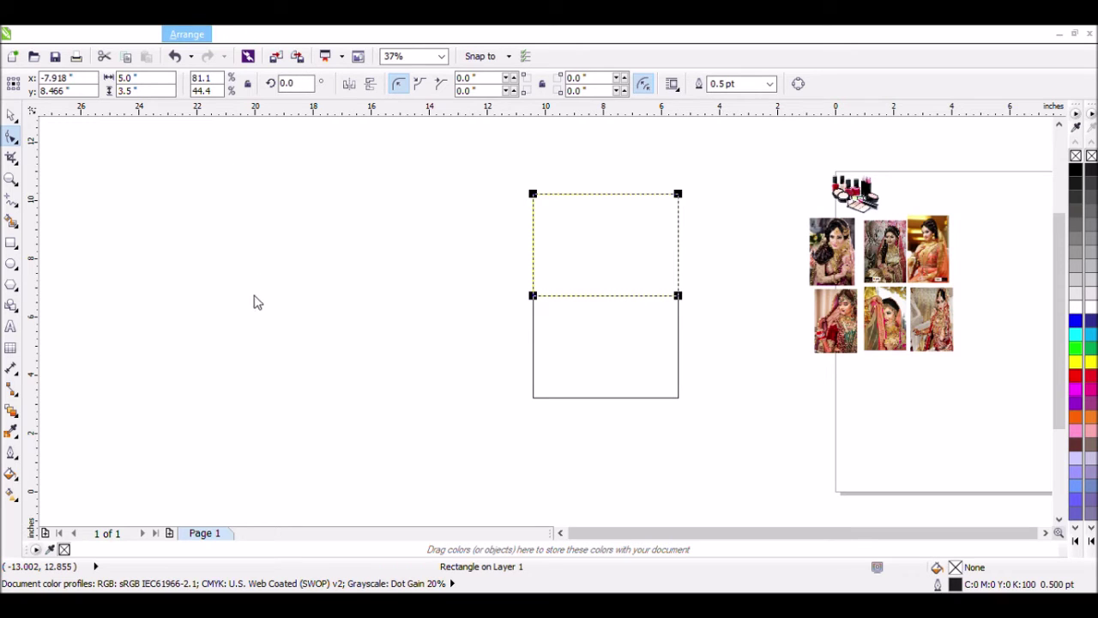
key("ctrl+q")
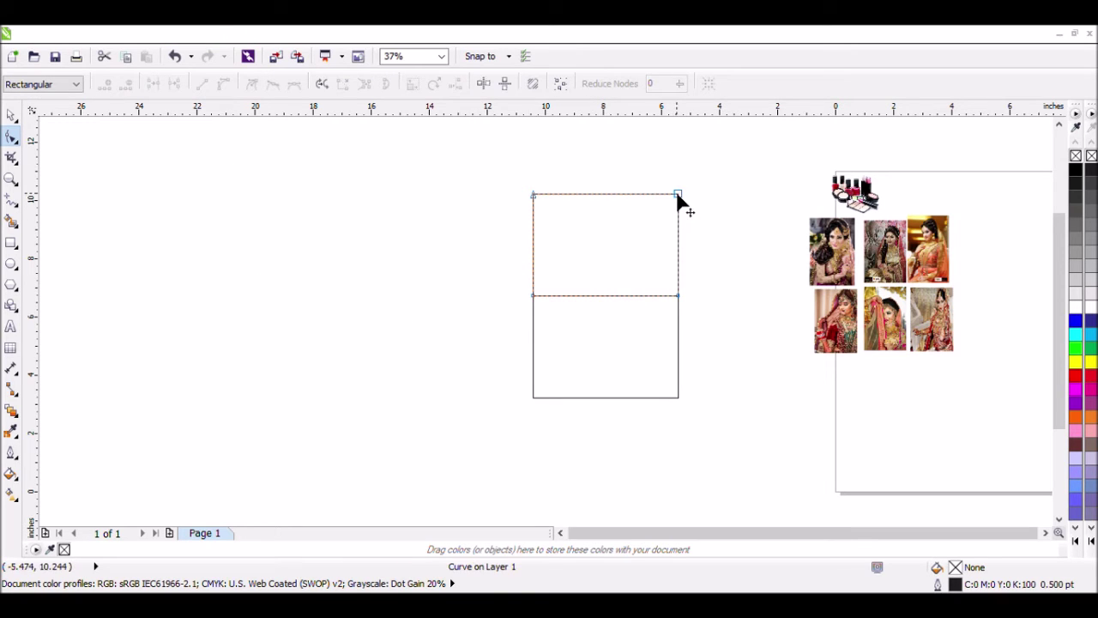
double_click(677, 194)
left_click(11, 115)
left_click(221, 172)
left_click(637, 270)
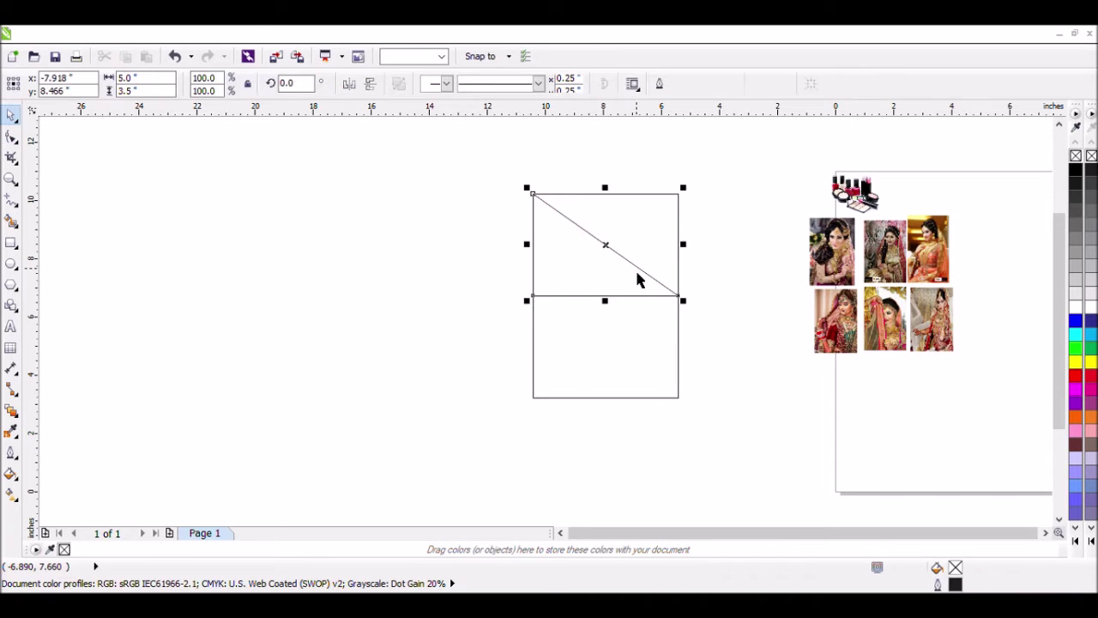
left_click(537, 182)
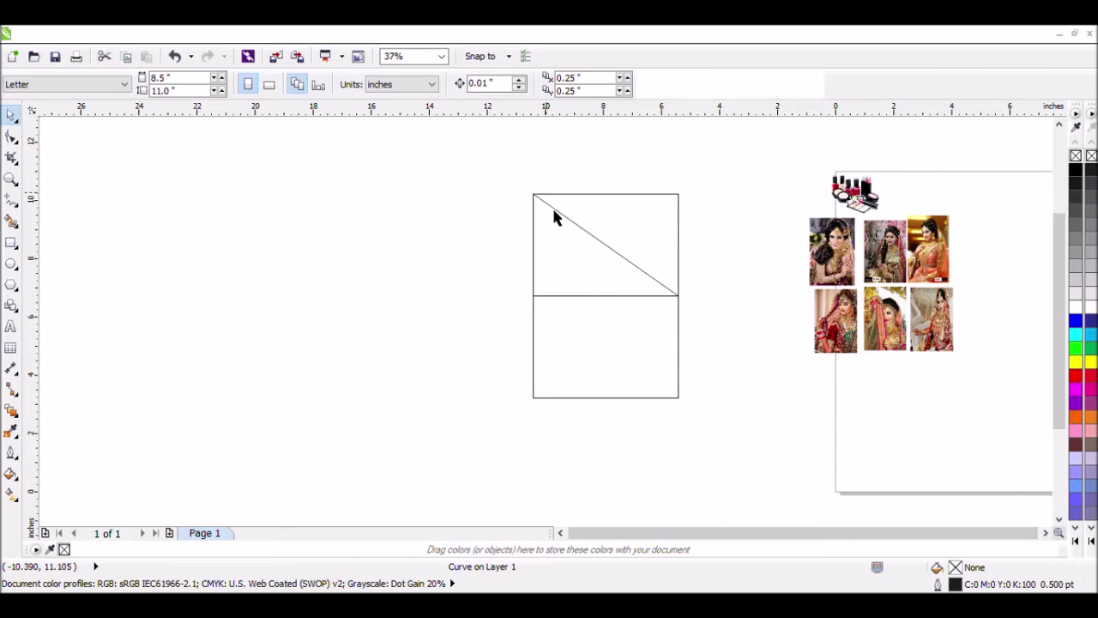
Duplicate the triangle to the right and mirror the copy both horizontally and vertically
left_click_drag(582, 276, 644, 258)
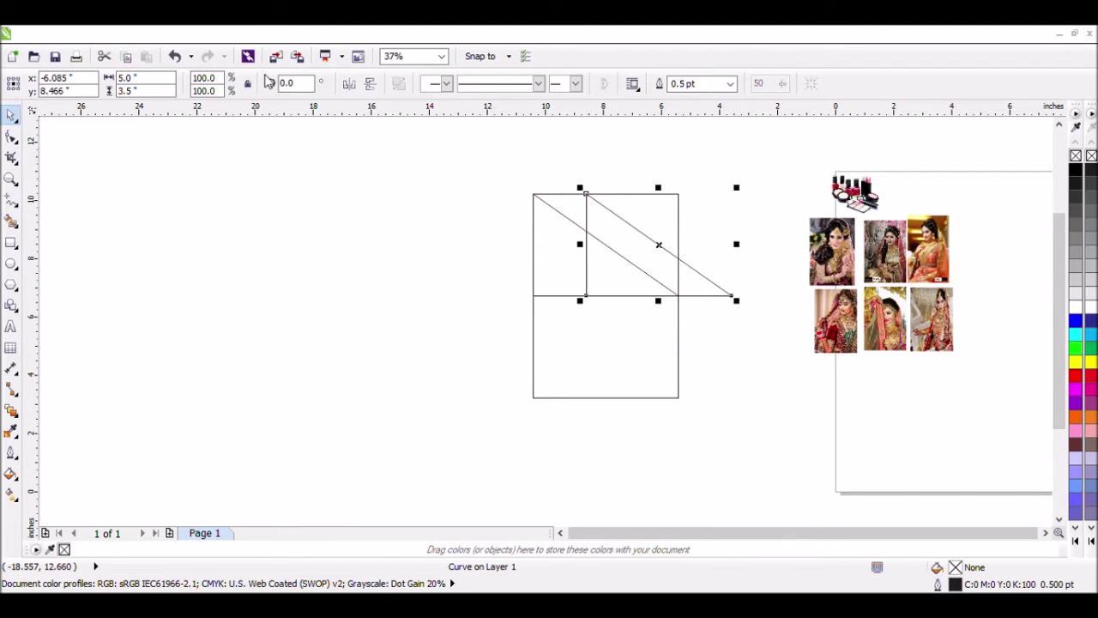
left_click(350, 85)
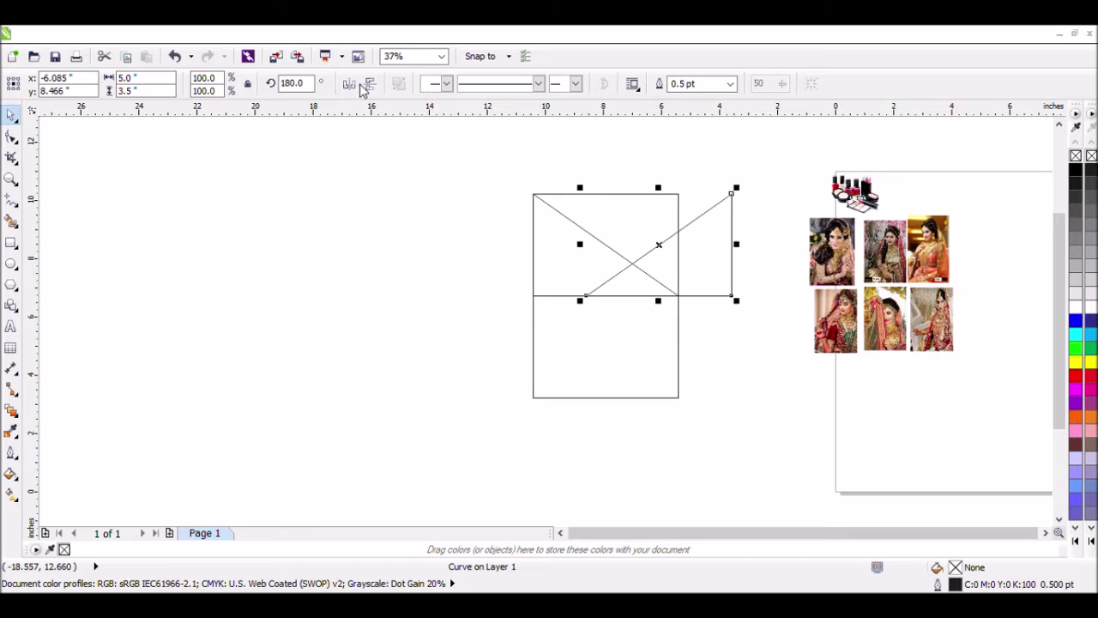
left_click(370, 85)
left_click(610, 176)
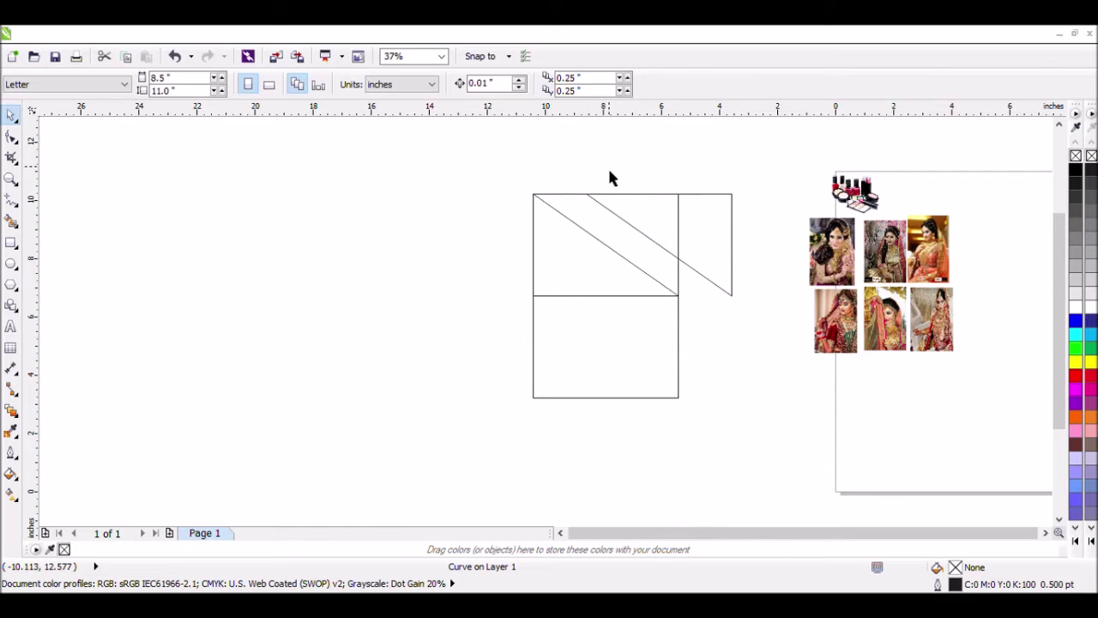
Move the mirrored triangle against the first one's diagonal, filling the rest of the rectangle's upper half
left_click(650, 237)
scroll(649, 238, "up", 2)
left_click_drag(672, 249, 575, 245)
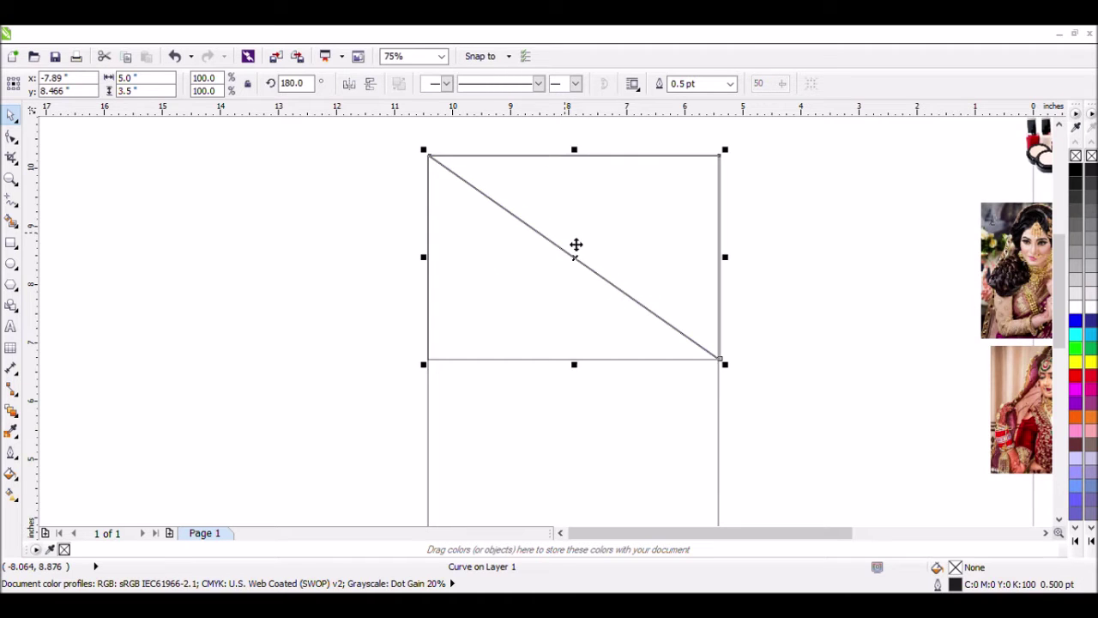
left_click(768, 248)
Align the mirrored triangle to the edges of the 5 × 7 inch rectangle
left_click(610, 274)
left_click(713, 425, "shift")
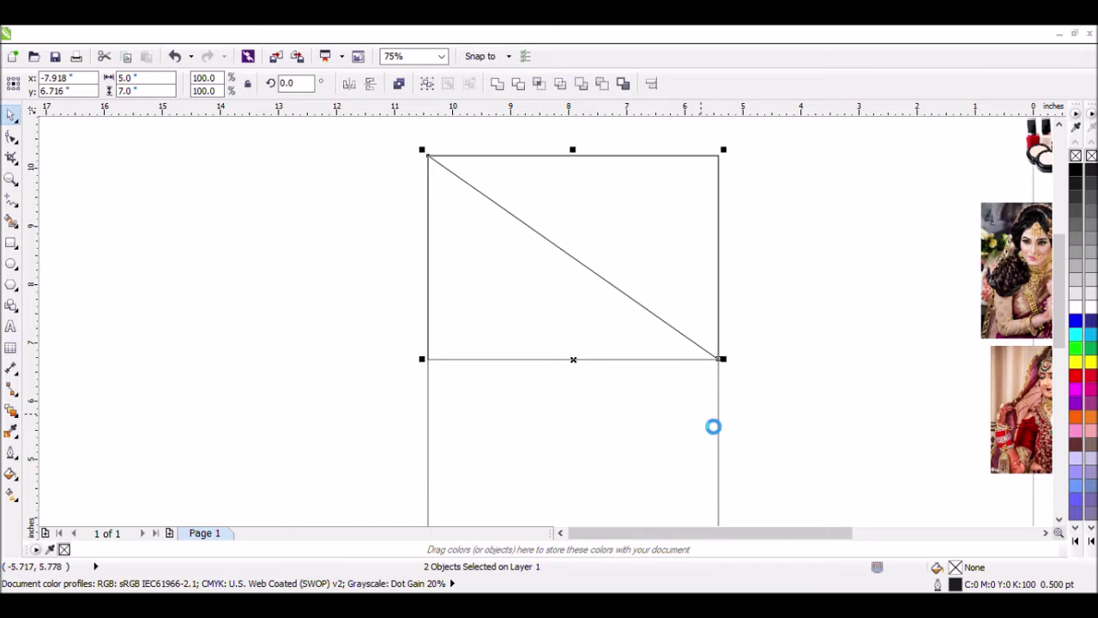
left_click(604, 355)
left_click(634, 447, "shift")
left_click(809, 312)
scroll(748, 298, "down", 2)
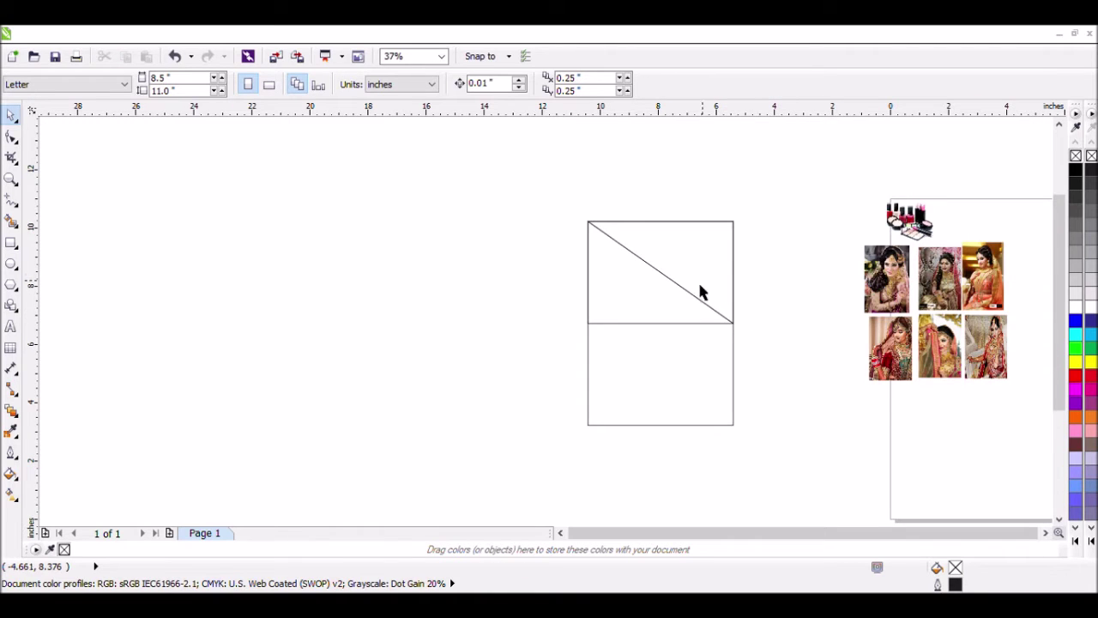
Mirror the upper-left bride photo horizontally
left_click(972, 382)
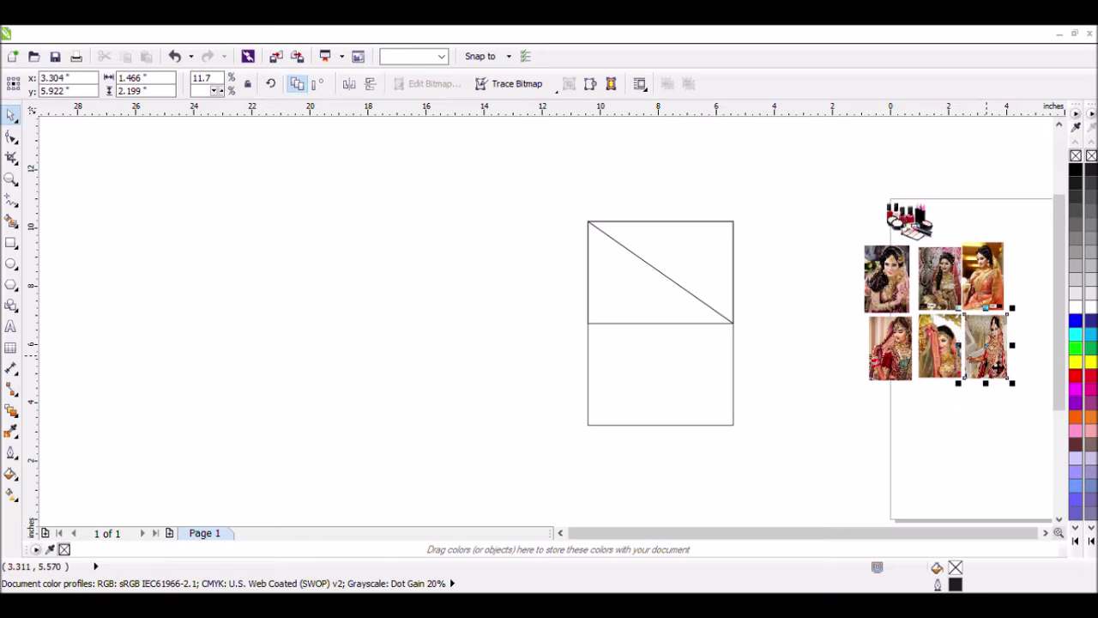
left_click(892, 309)
left_click(370, 85)
left_click(371, 86)
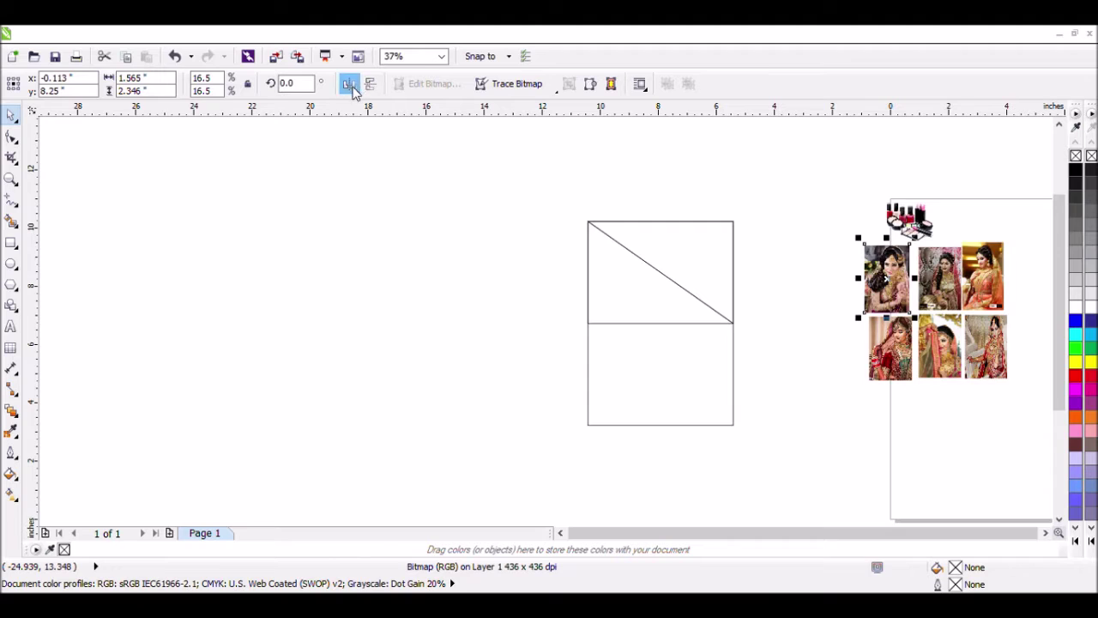
left_click(350, 86)
left_click(430, 144)
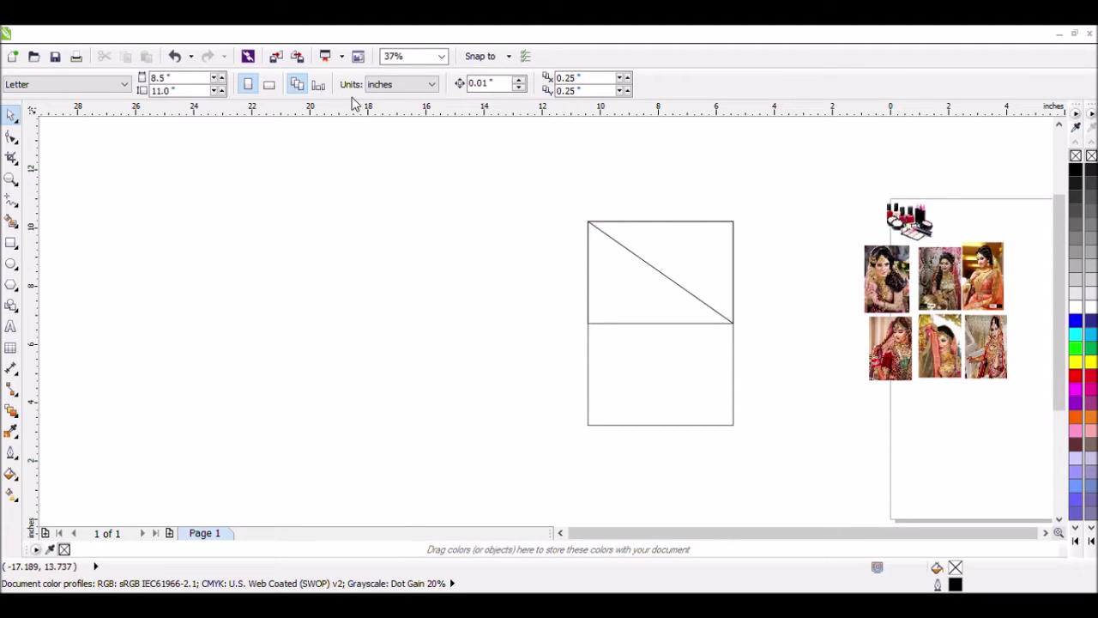
Move the mirrored photo beside the rectangle and enlarge it to about 3.87 × 5.15 inches
left_click_drag(888, 291, 482, 275)
left_click_drag(508, 315, 562, 384)
left_click_drag(447, 317, 436, 316)
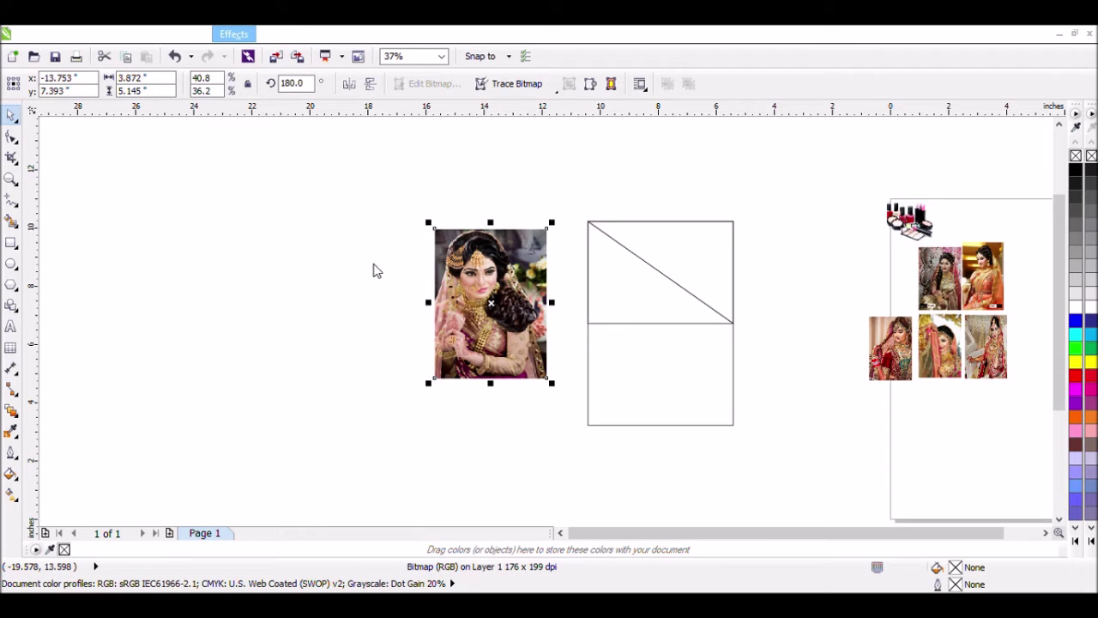
PowerClip the enlarged bride photo into the triangle below the diagonal
left_click(625, 297)
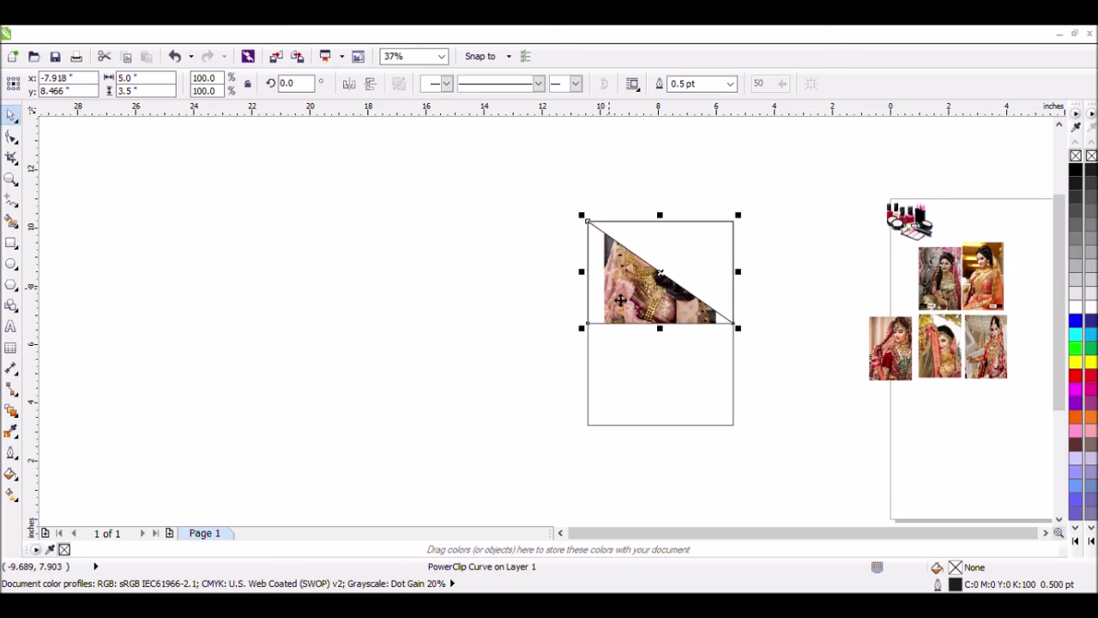
left_click(632, 340)
left_click(633, 266, "ctrl")
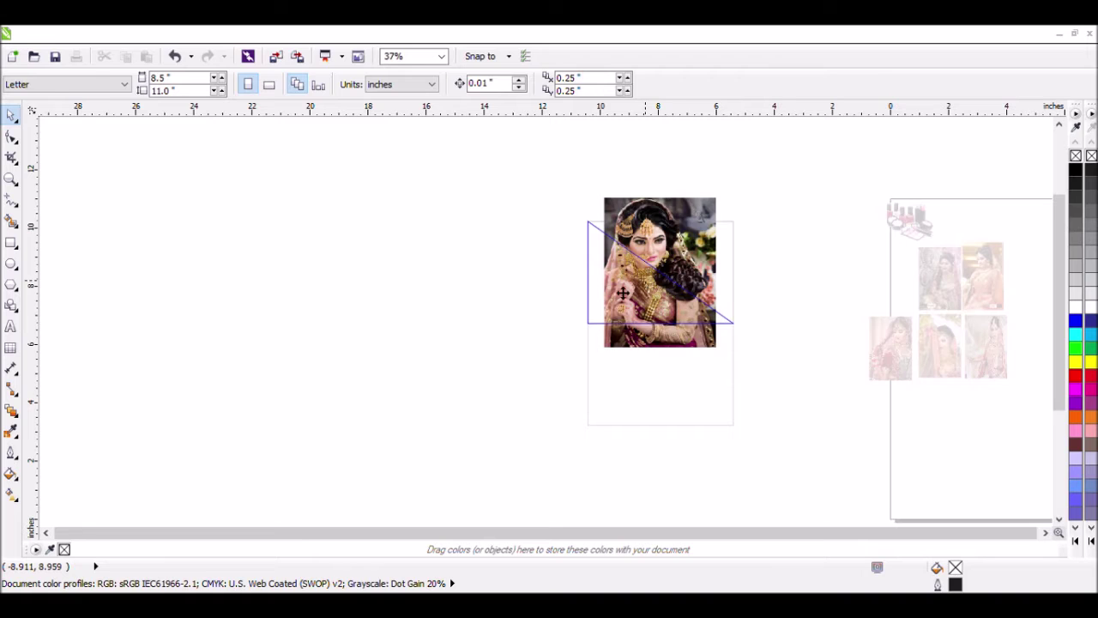
Within the lower triangle's PowerClip, reposition the photo and resize it to about 5.09 × 5.84 inches to cover the frame
left_click_drag(623, 293, 589, 293)
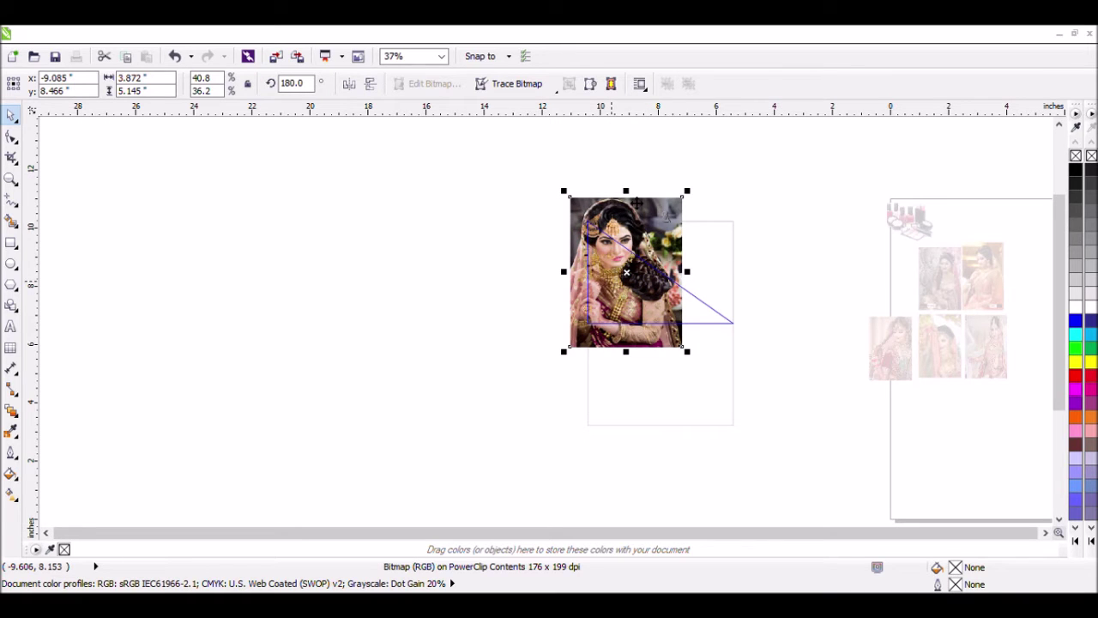
left_click_drag(687, 352, 674, 355)
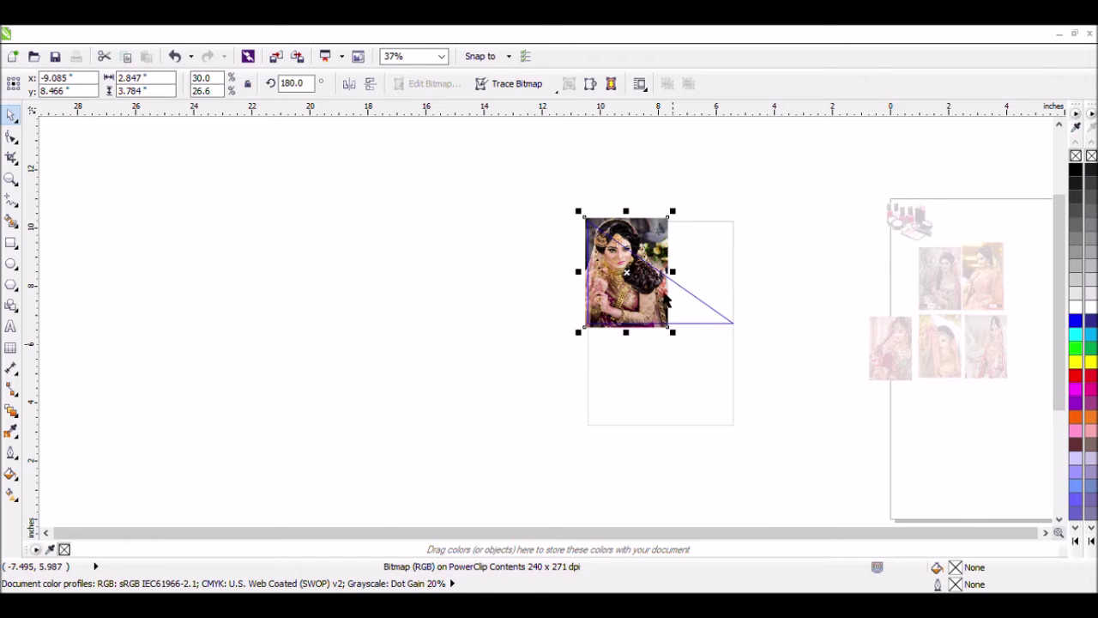
mouse_move(723, 291)
left_mouse_down()
mouse_move(749, 294)
mouse_move(737, 287)
left_mouse_up()
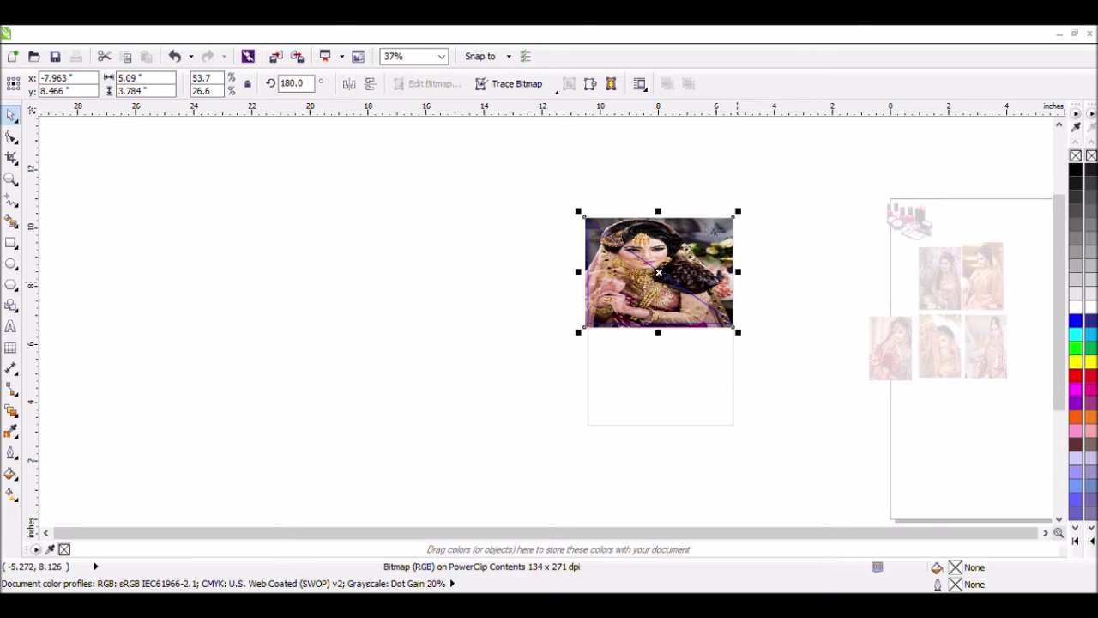
left_click_drag(670, 342, 675, 402)
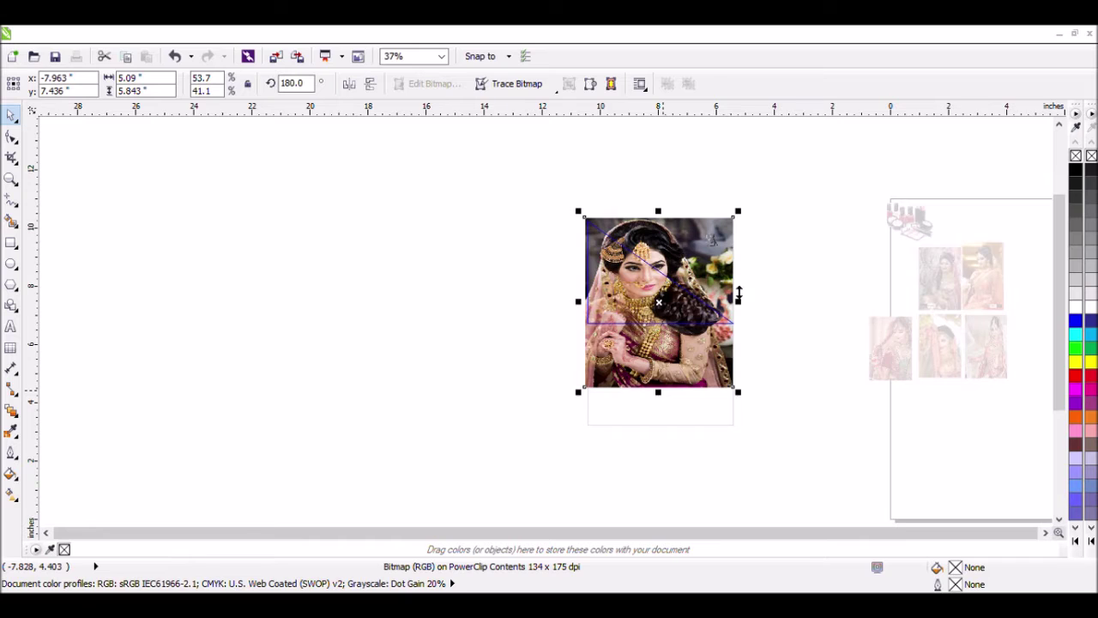
left_click_drag(740, 216, 747, 219)
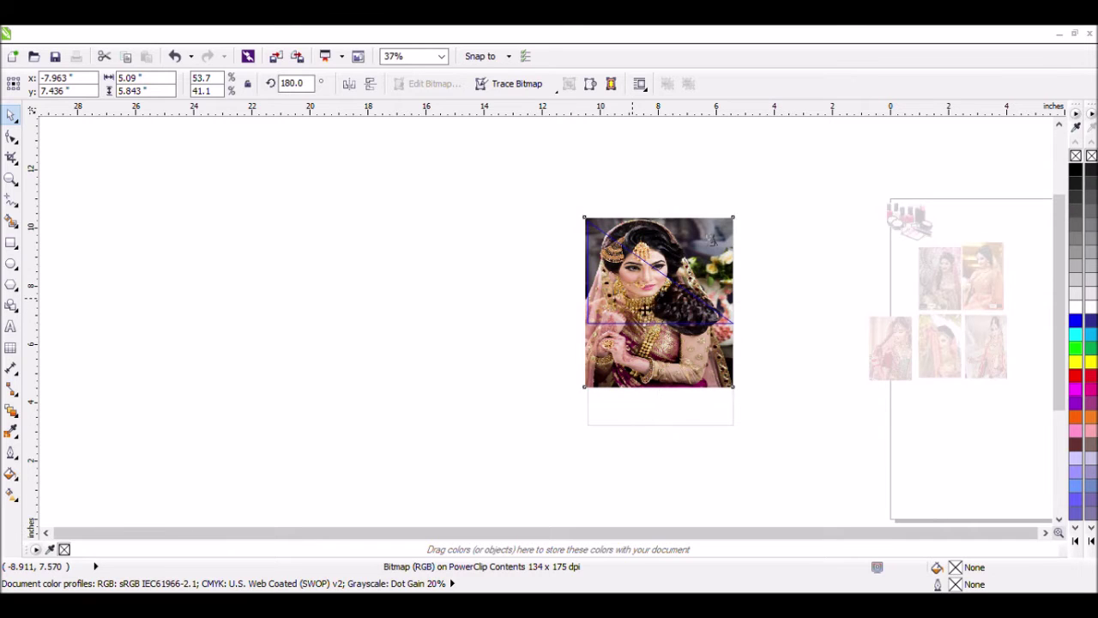
left_click(704, 184, "ctrl")
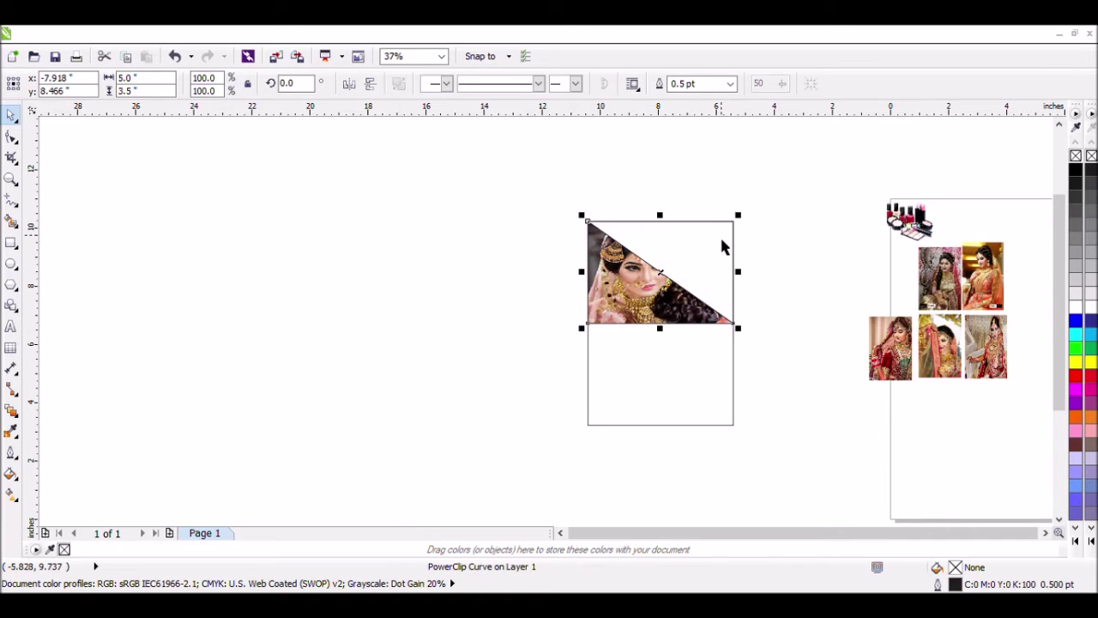
Move the red-dress bride photo between the rectangle and the page and enlarge it to about 4.37 × 5.44 inches
left_click(801, 267)
left_click(664, 301)
left_click(833, 261)
left_click(903, 360)
left_click_drag(902, 360, 887, 388)
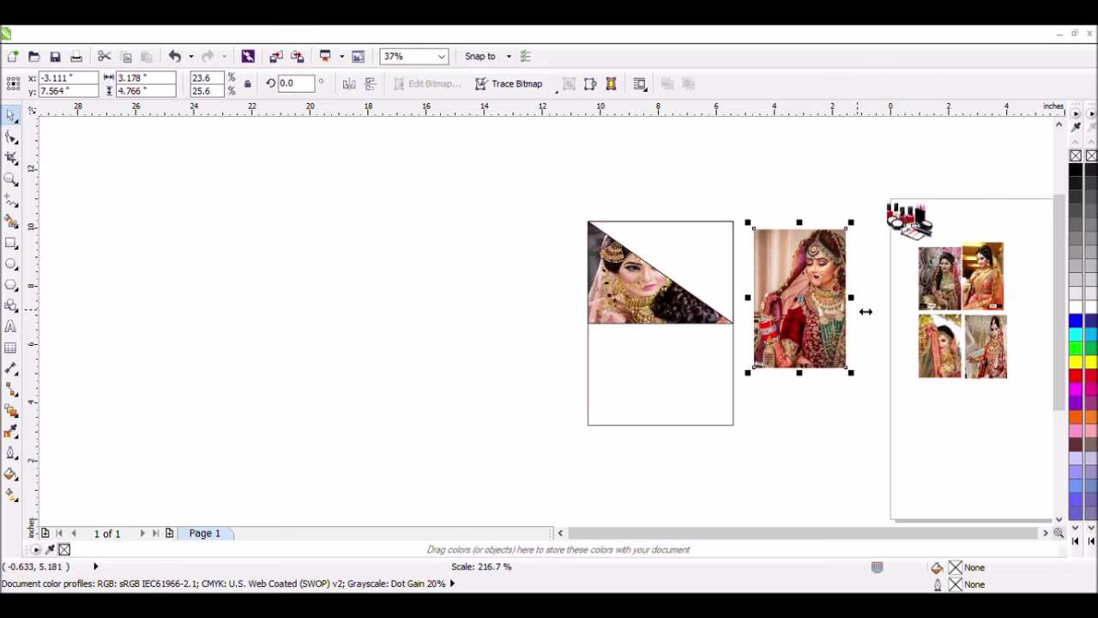
left_click_drag(862, 312, 887, 310)
left_click_drag(816, 223, 695, 204)
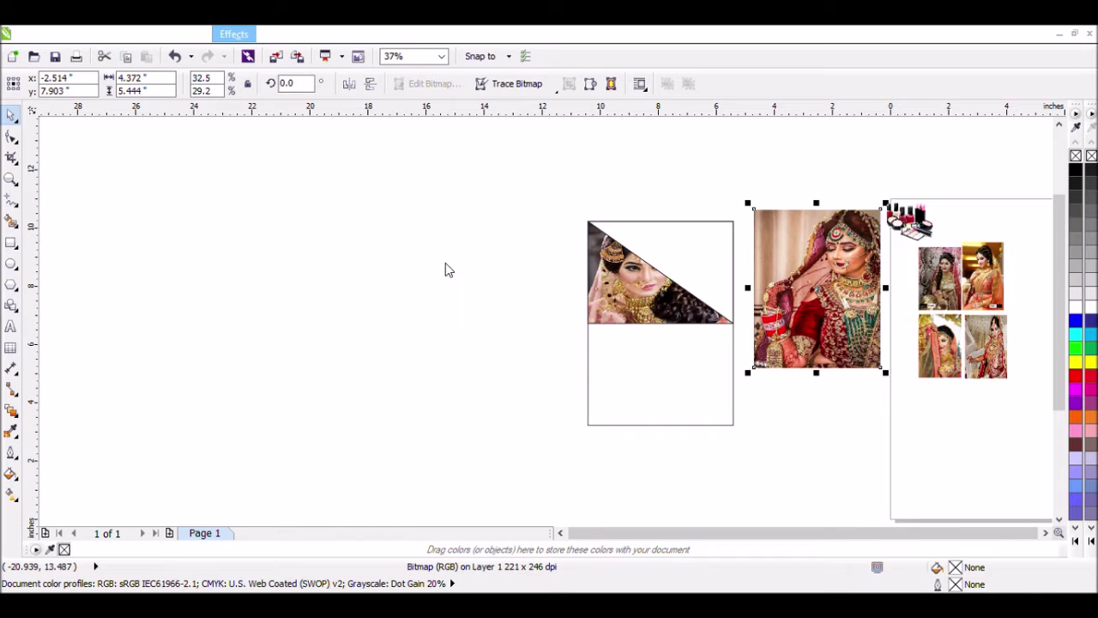
PowerClip the red-dress bride photo into the triangle above the diagonal
left_click(656, 253)
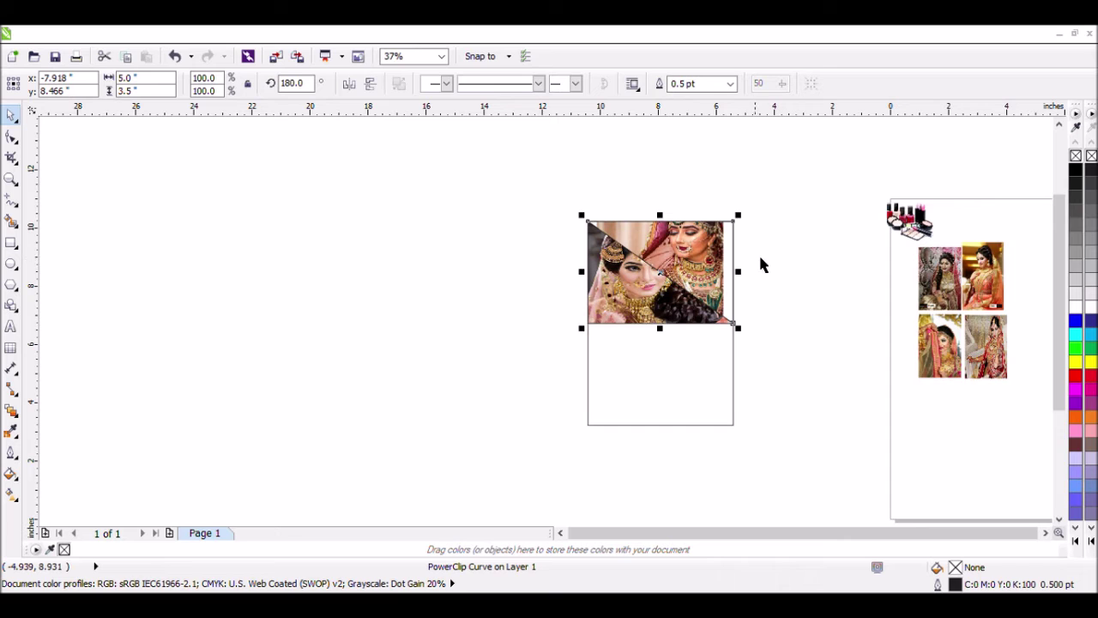
left_click(766, 256)
scroll(764, 249, "up", 1)
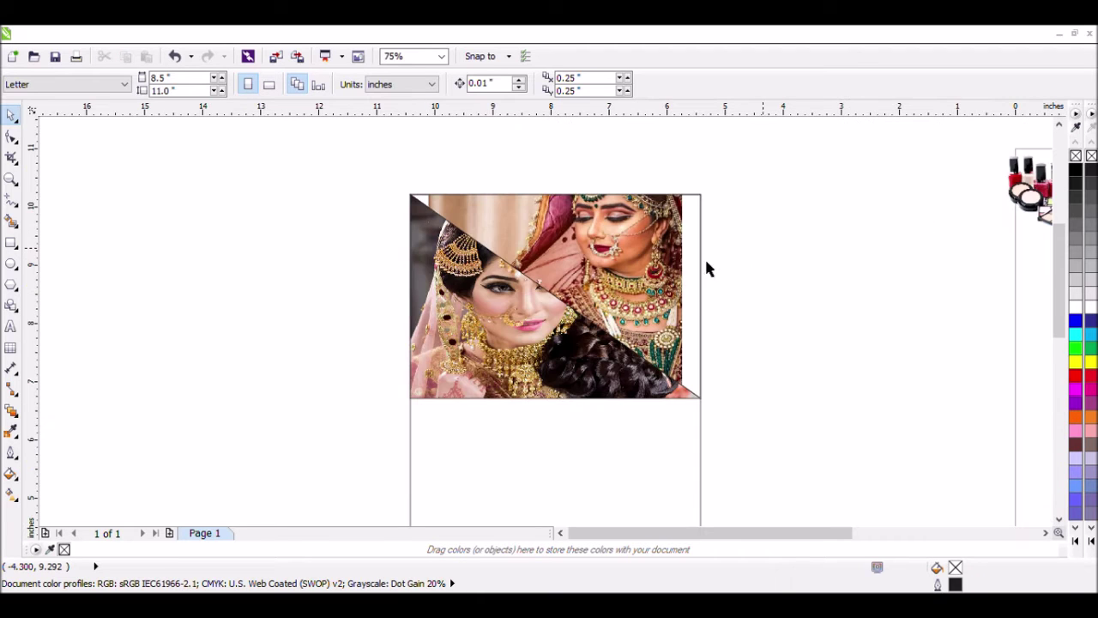
left_click(695, 284)
left_click(736, 261)
left_click(703, 353)
left_click_drag(717, 308, 735, 310)
key("Escape")
key("Tab")
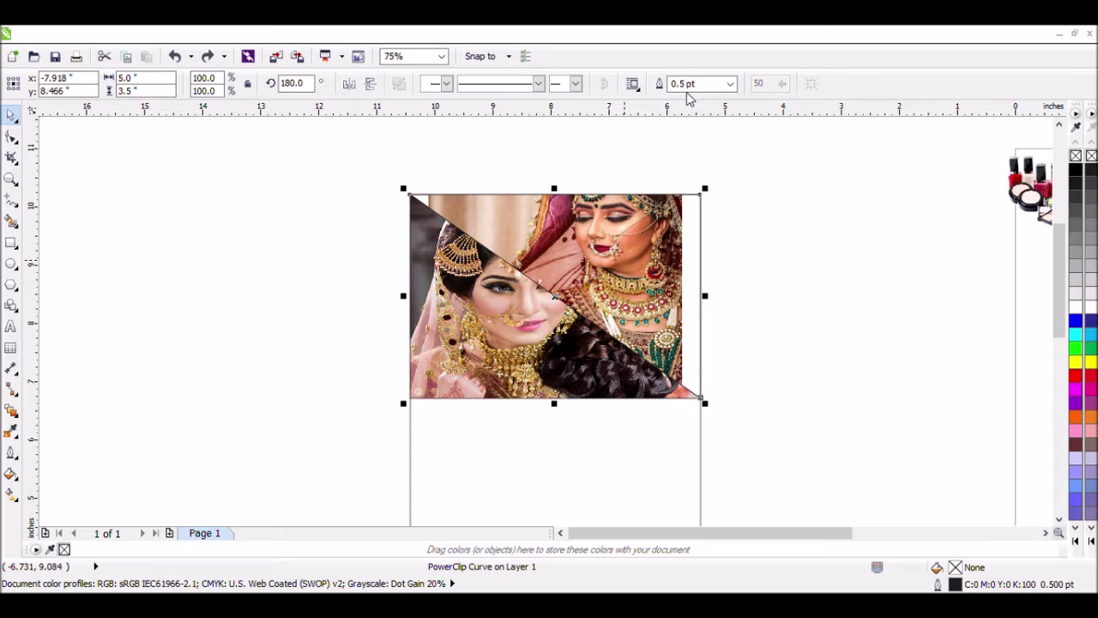
left_click(766, 269)
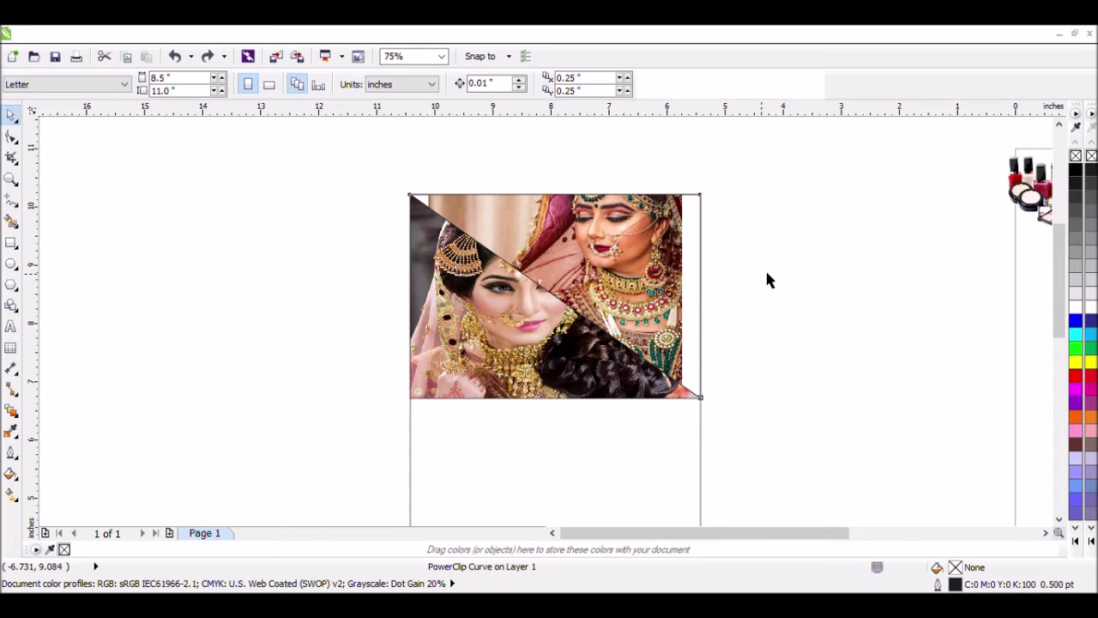
Within the upper triangle's PowerClip, shift the photo to the frame's right edge and widen it to about 5 inches
left_click(653, 293, "ctrl")
left_click(688, 300)
left_click_drag(655, 298, 673, 298)
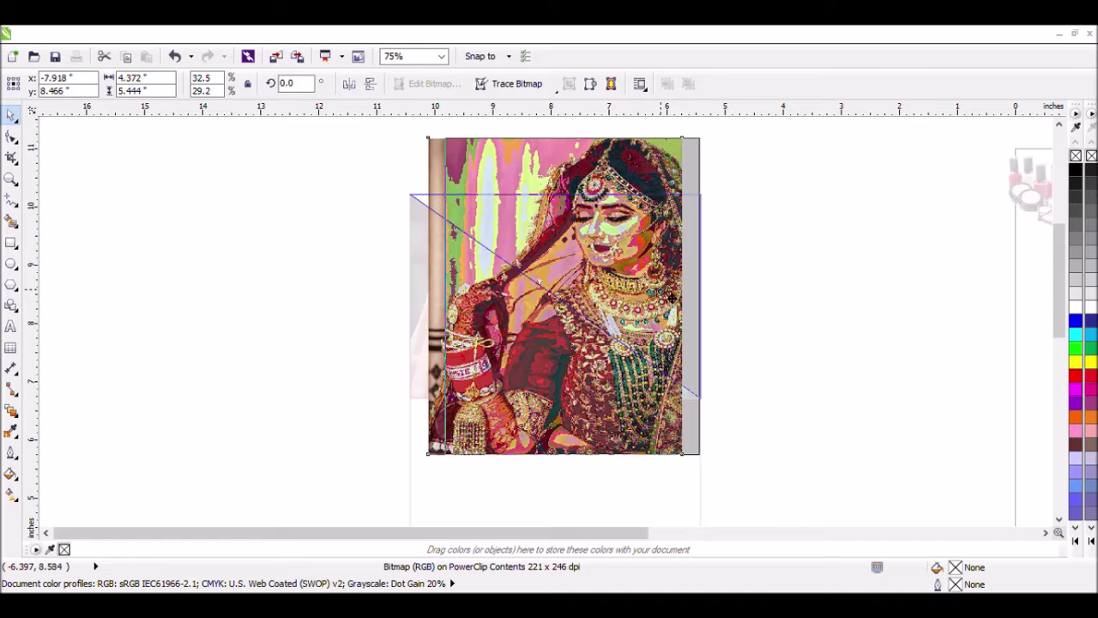
left_click_drag(674, 297, 675, 297)
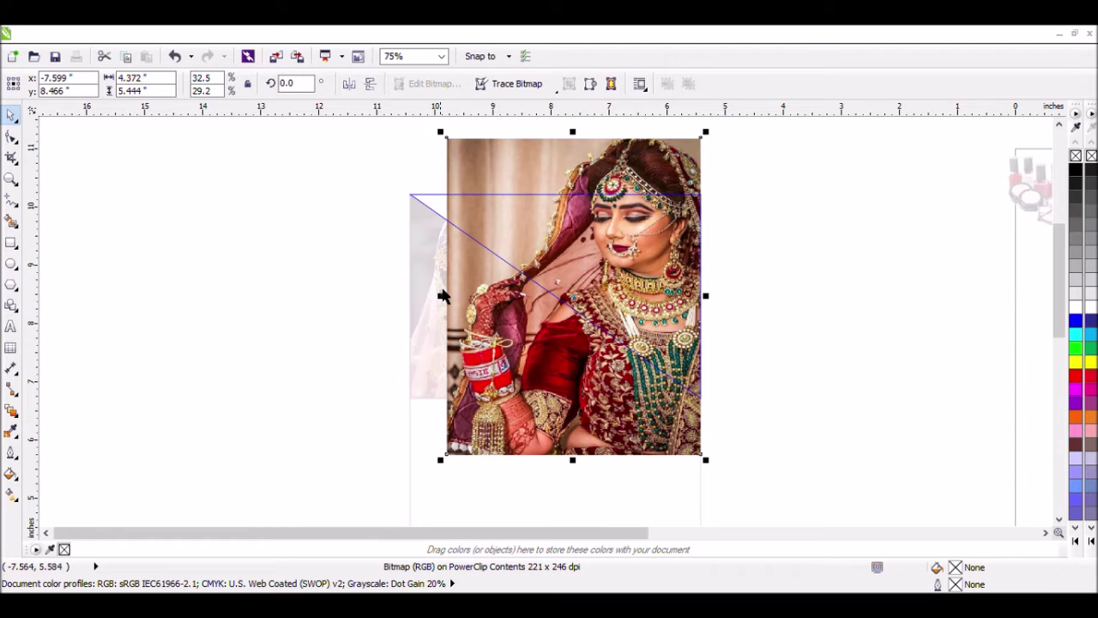
left_click_drag(443, 296, 421, 306)
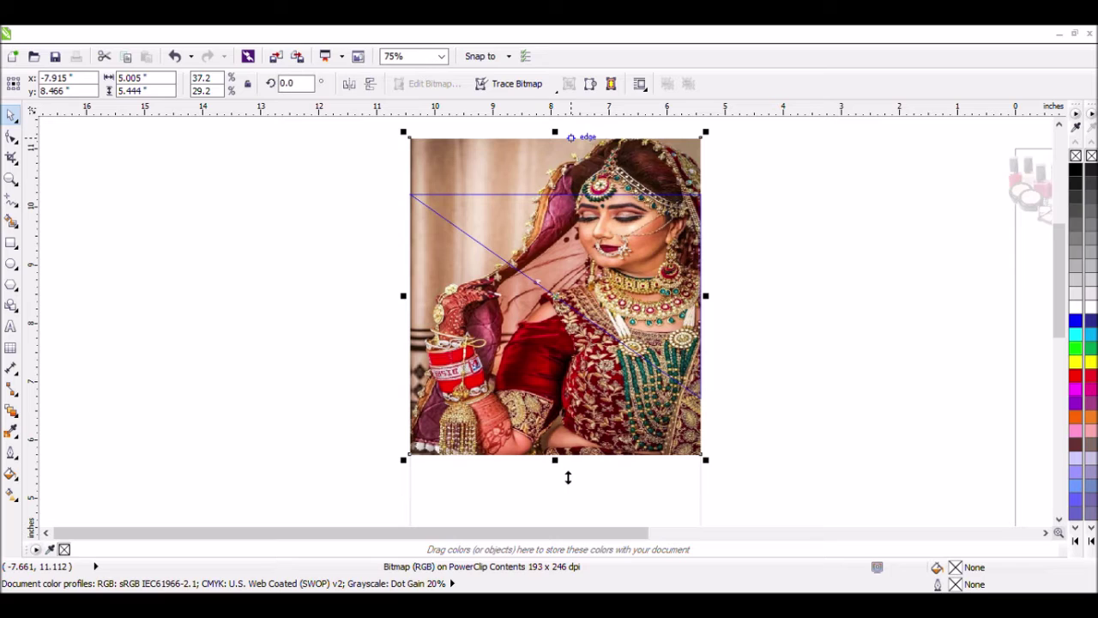
left_click_drag(556, 461, 559, 495)
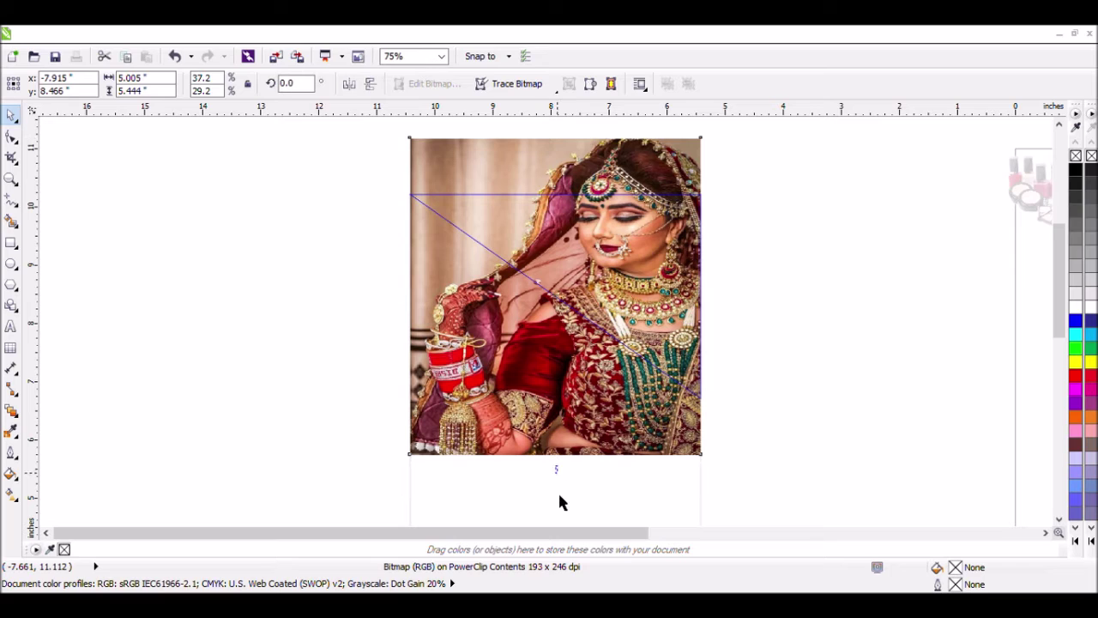
key("Escape")
left_click(634, 276)
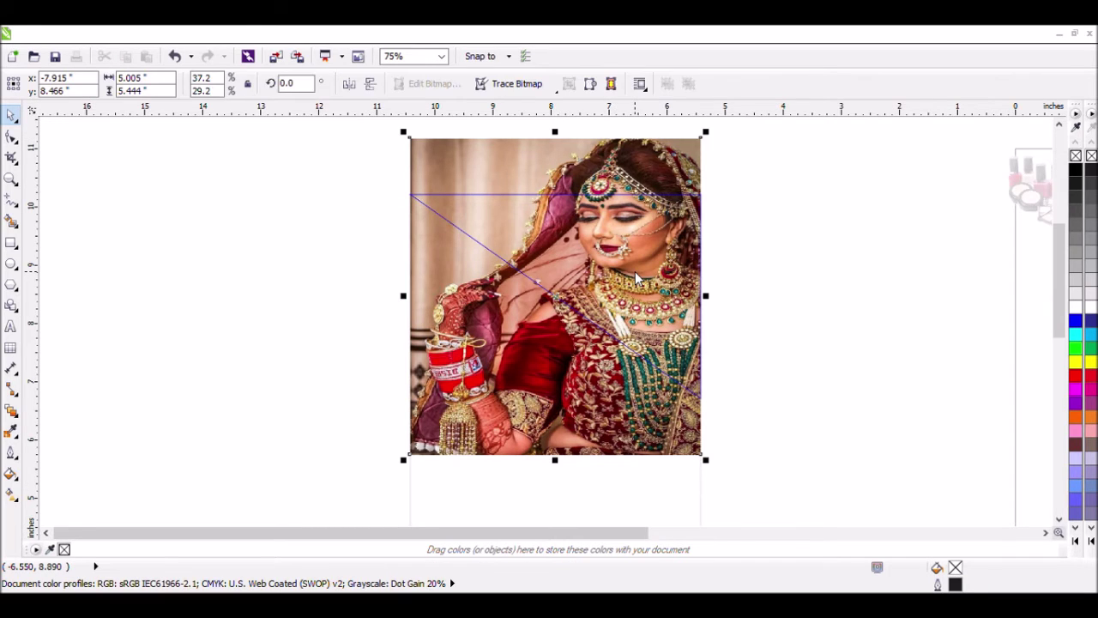
left_click(758, 272, "ctrl")
key("Escape")
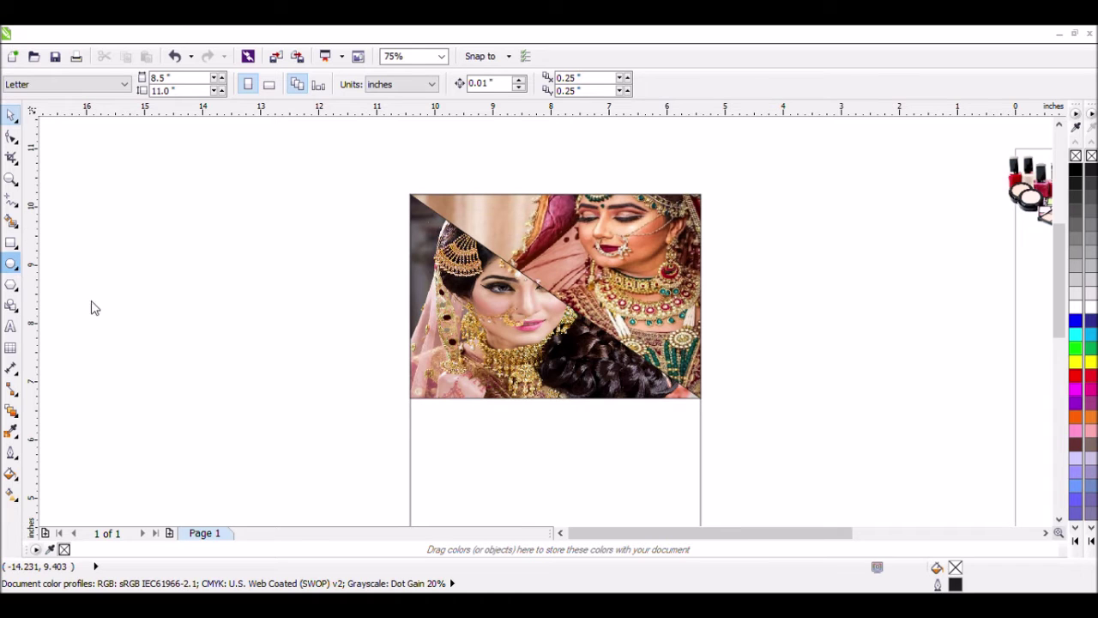
Draw a near-circular ellipse about 1.99 × 1.93 inches in the empty area left of the 5 × 7 inch rectangle
left_click(10, 263)
left_click_drag(272, 309, 157, 420)
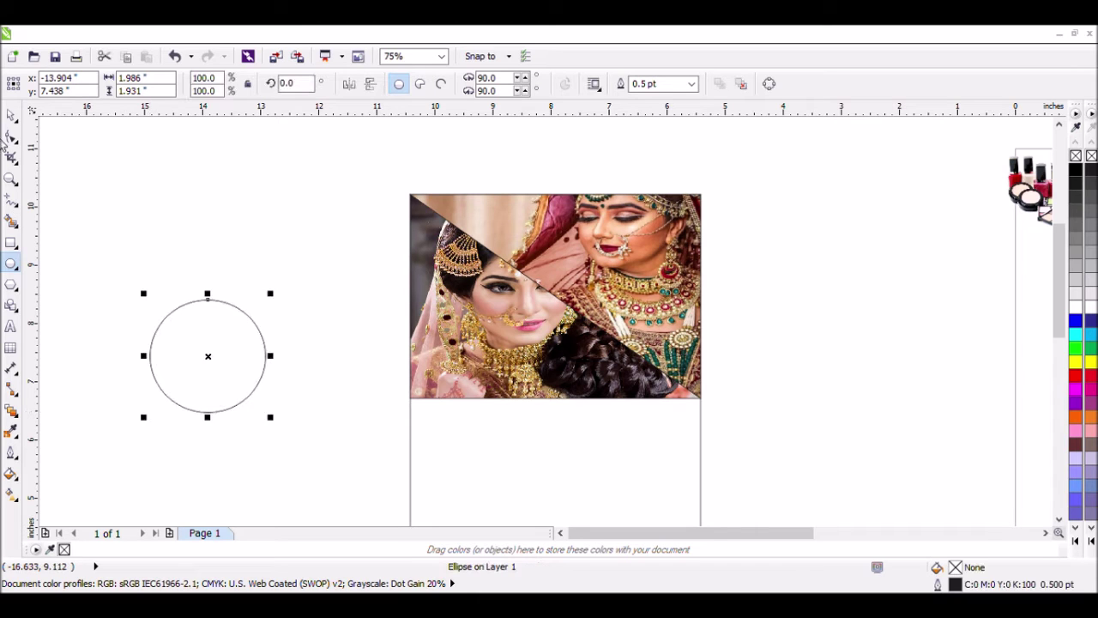
left_click(11, 116)
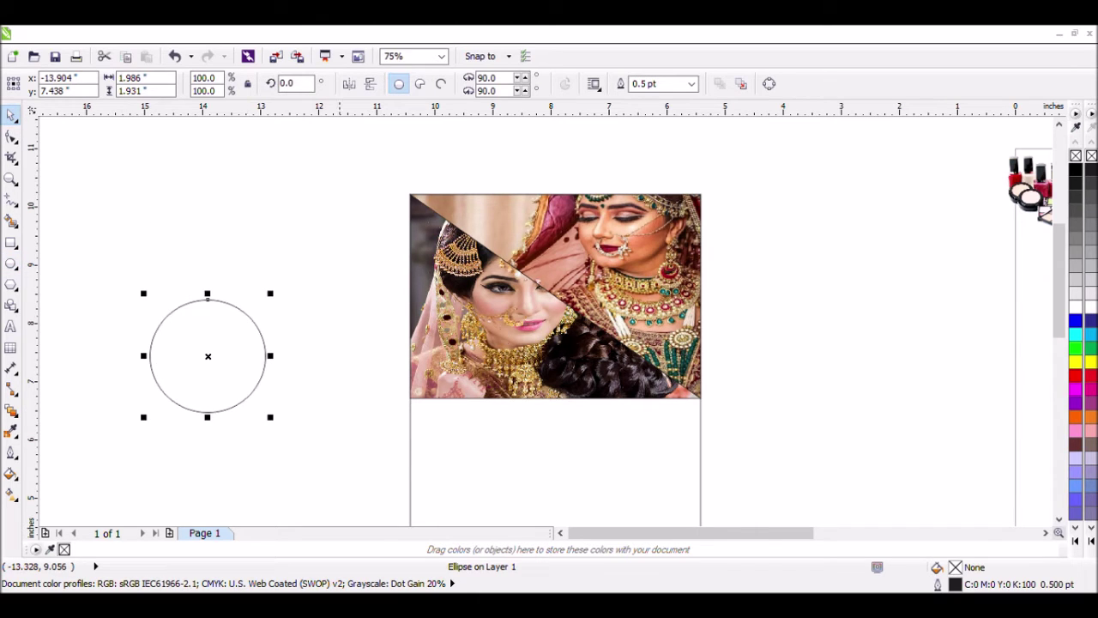
Move the upper-left bride photo of the remaining four from the page to just above and left of the circle
left_click(1046, 532)
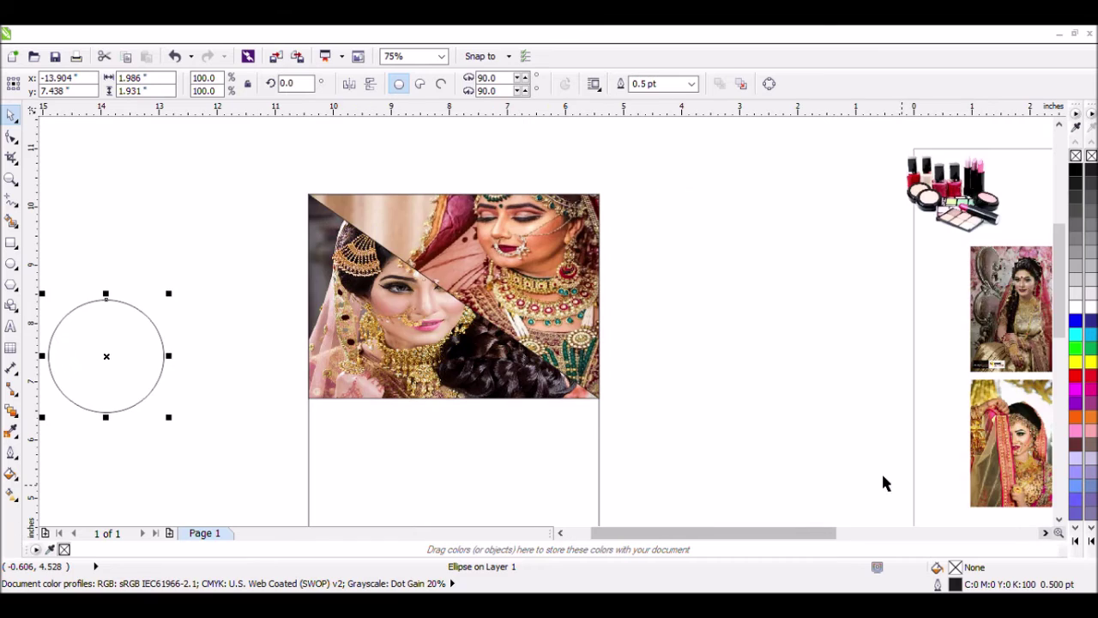
scroll(883, 468, "down", 1)
left_click(963, 388)
left_click_drag(967, 401, 451, 369)
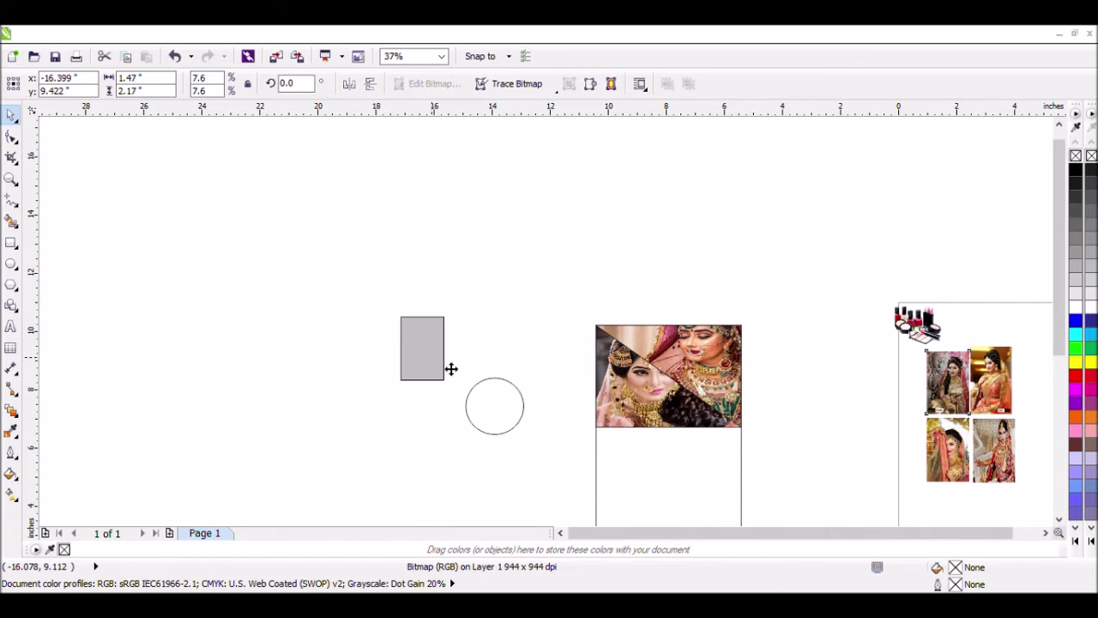
Duplicate the circle once on each side to form a horizontal row of three touching circles
left_click(520, 408)
left_click(507, 422)
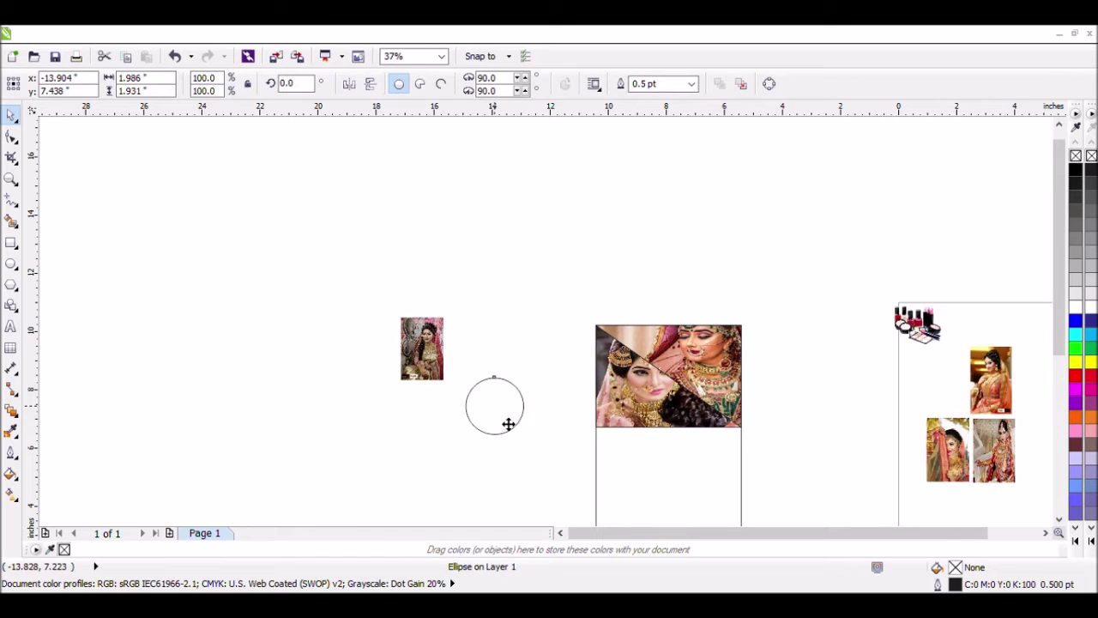
left_click_drag(508, 424, 564, 426)
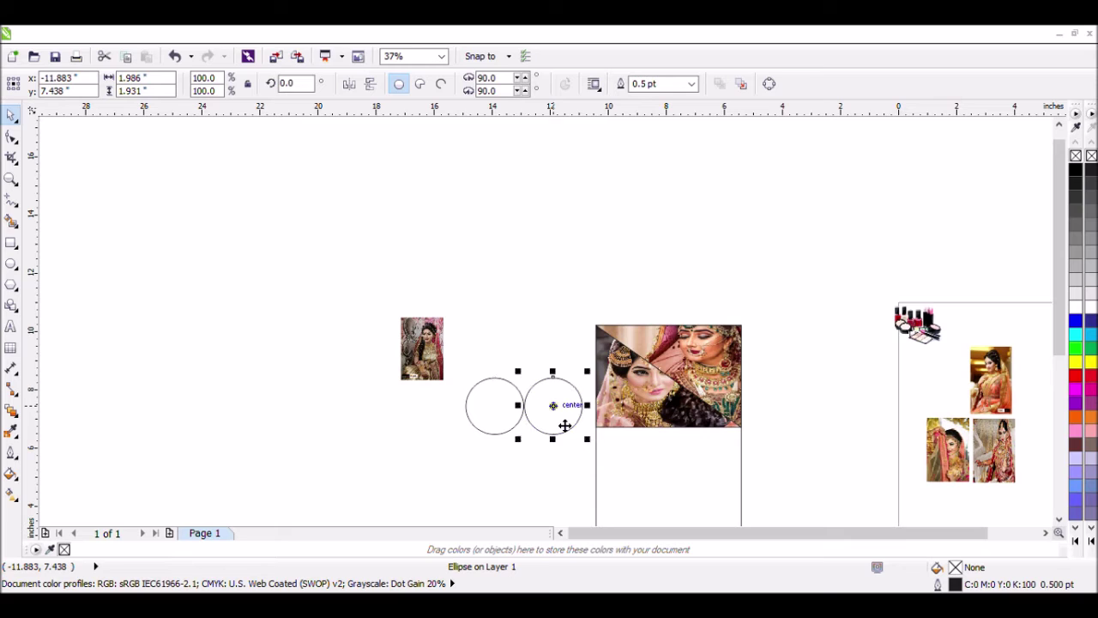
key("ctrl+r")
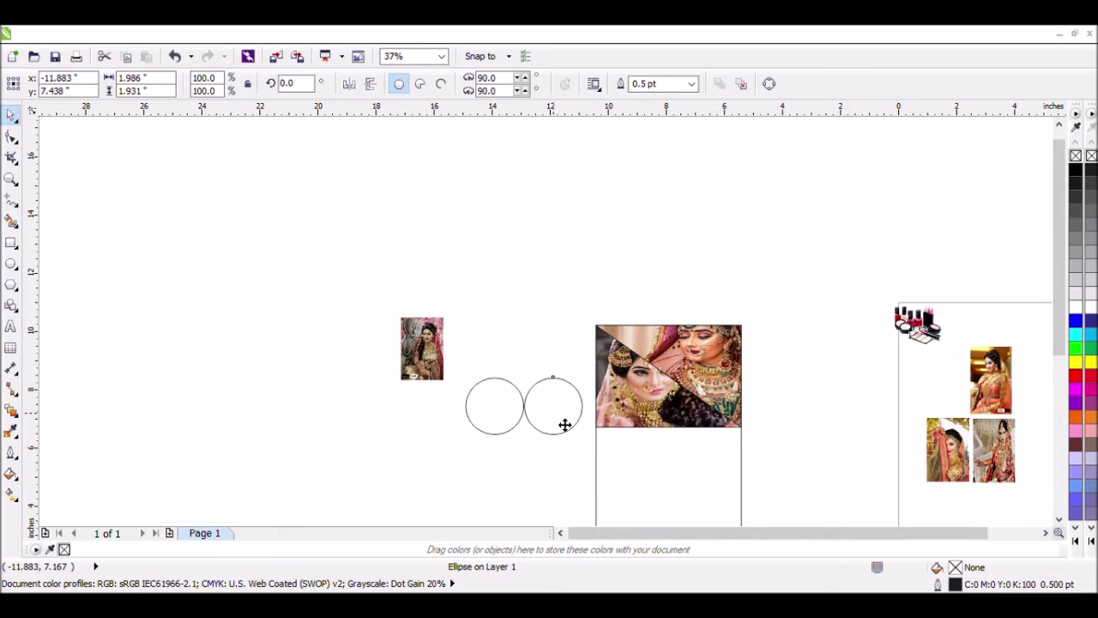
left_click_drag(475, 424, 438, 421)
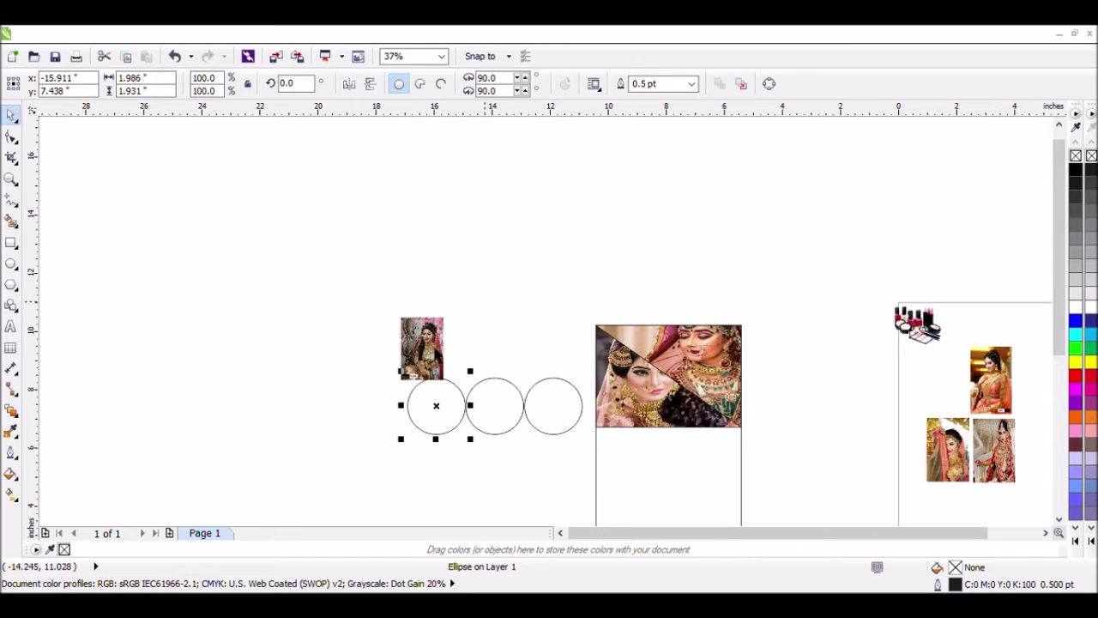
Move the bride photo above the circles, widen it to about 2.03 inches, and PowerClip it into the left circle
left_click(446, 351)
left_click(441, 357)
left_click_drag(448, 362, 479, 313)
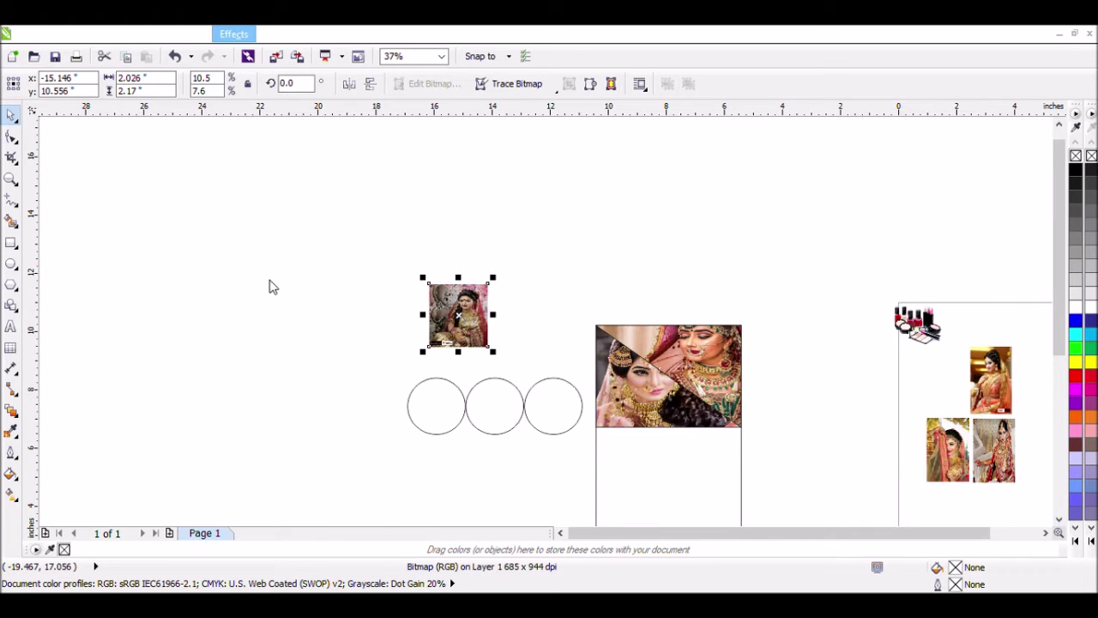
left_click(429, 410)
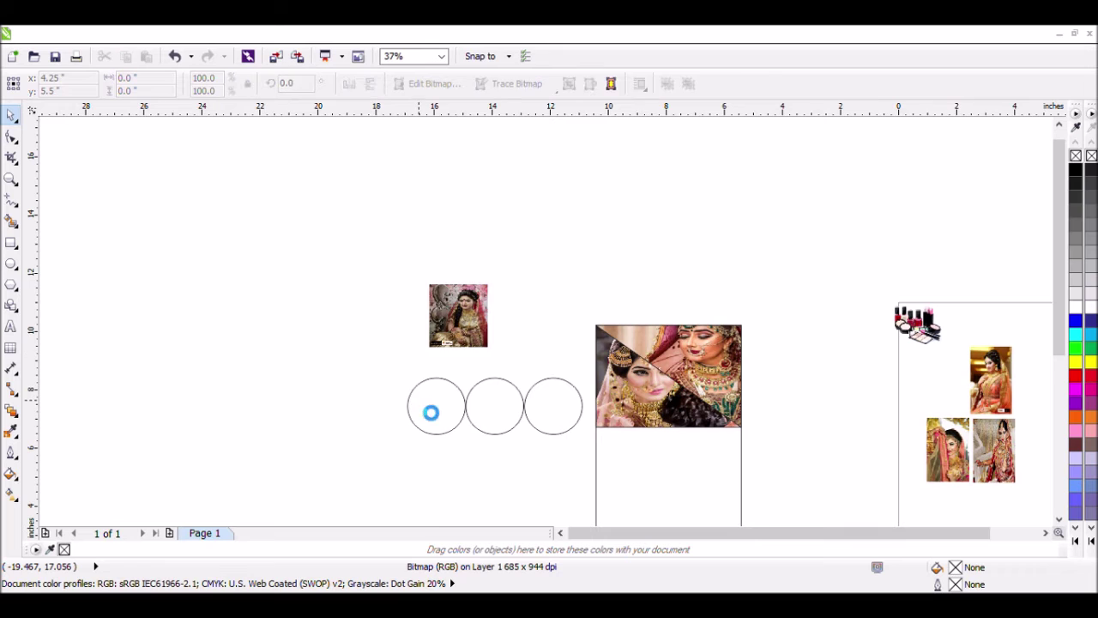
Move the orange-sari bride photo above the circles, enlarge it to about 2.37 × 3.14 inches, and PowerClip it into the middle circle
left_click_drag(995, 379, 472, 272)
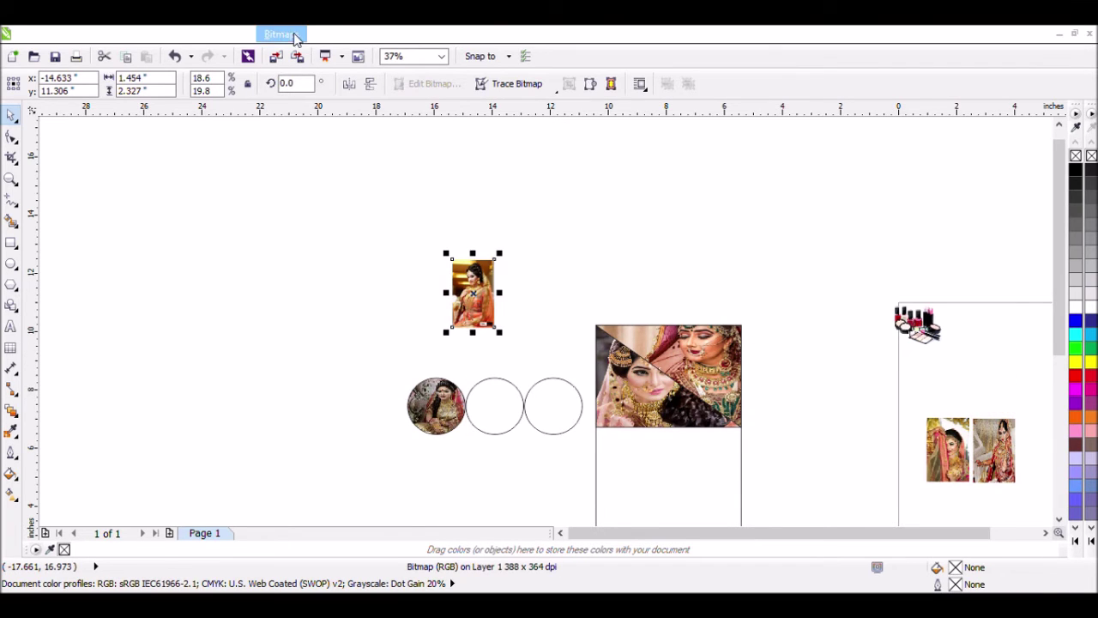
left_click_drag(500, 332, 513, 355)
left_click_drag(459, 320, 434, 302)
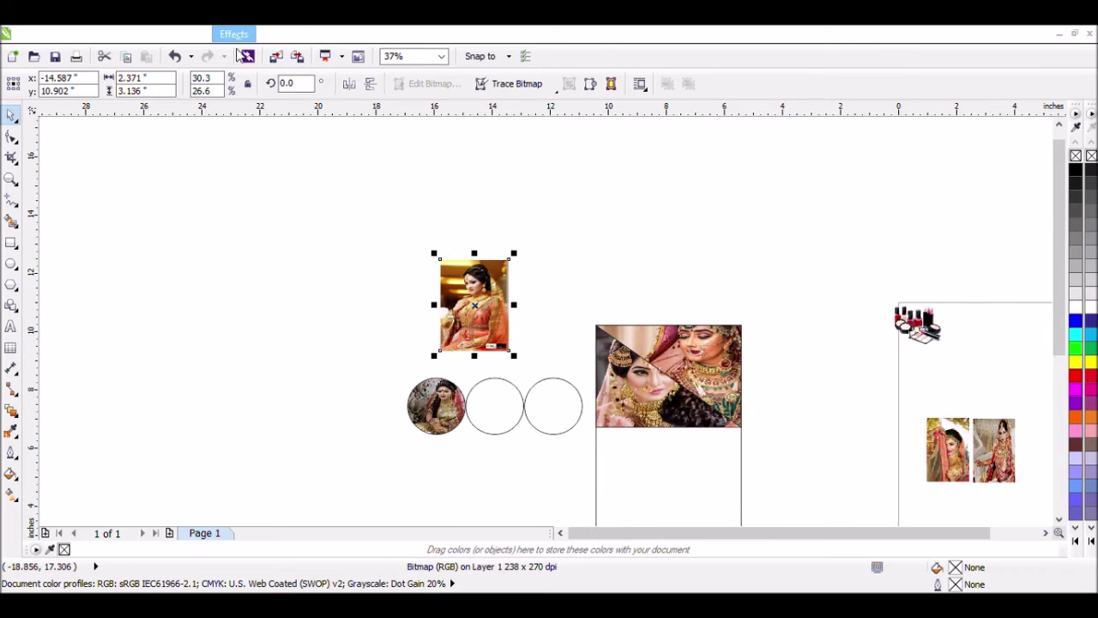
left_click(495, 410)
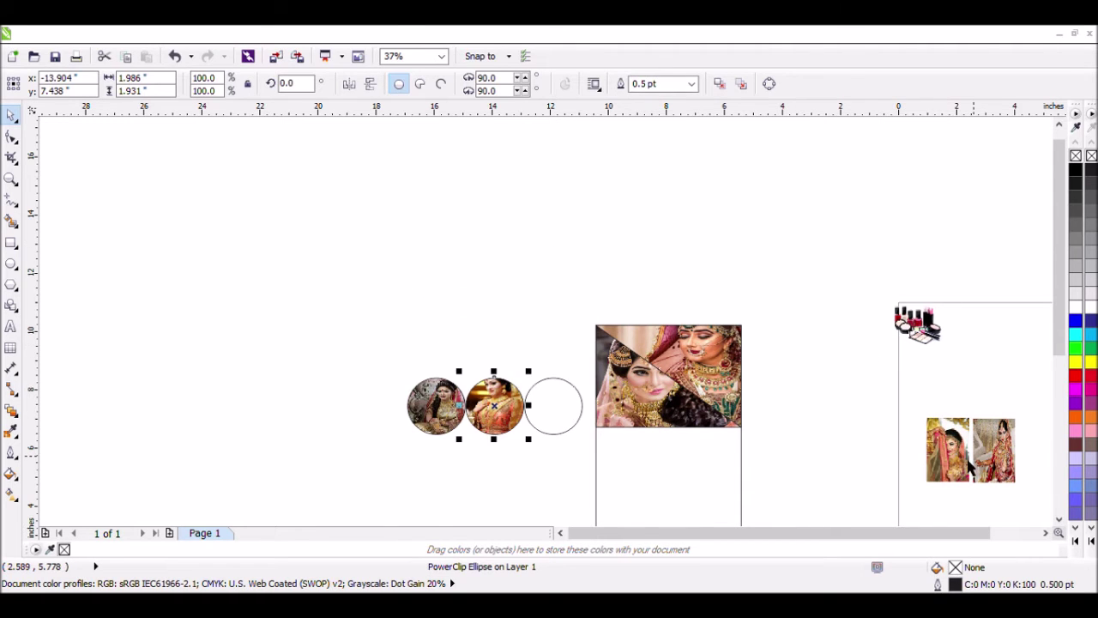
Move the bride photo with the raised pink veil above the circles and enlarge it to about 2.16 × 3.25 inches
left_click_drag(957, 463, 522, 194)
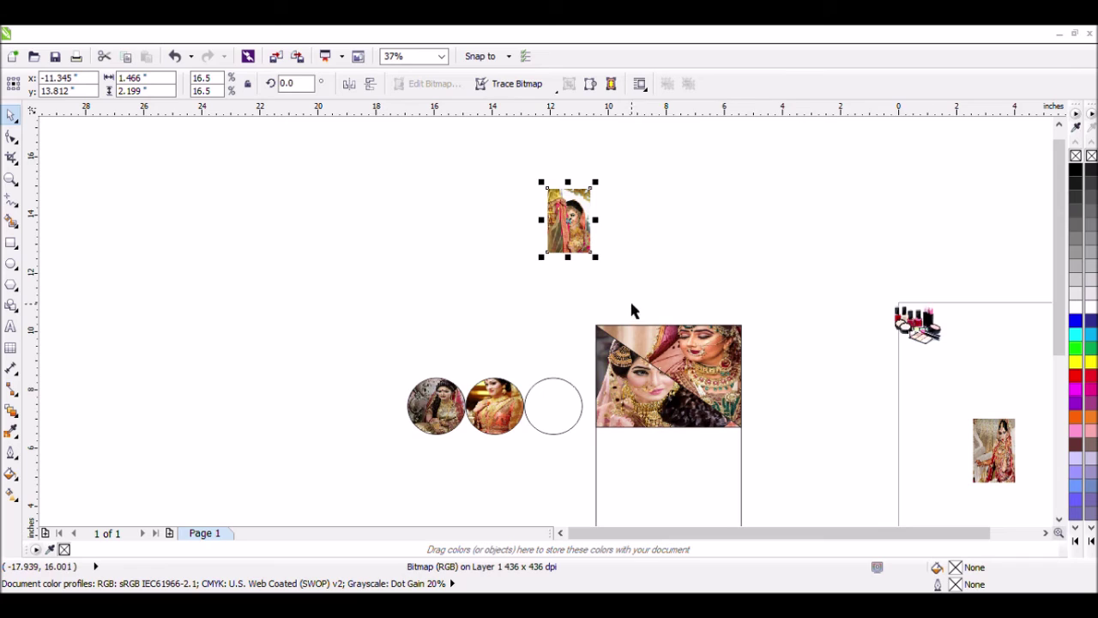
left_click_drag(624, 286, 612, 285)
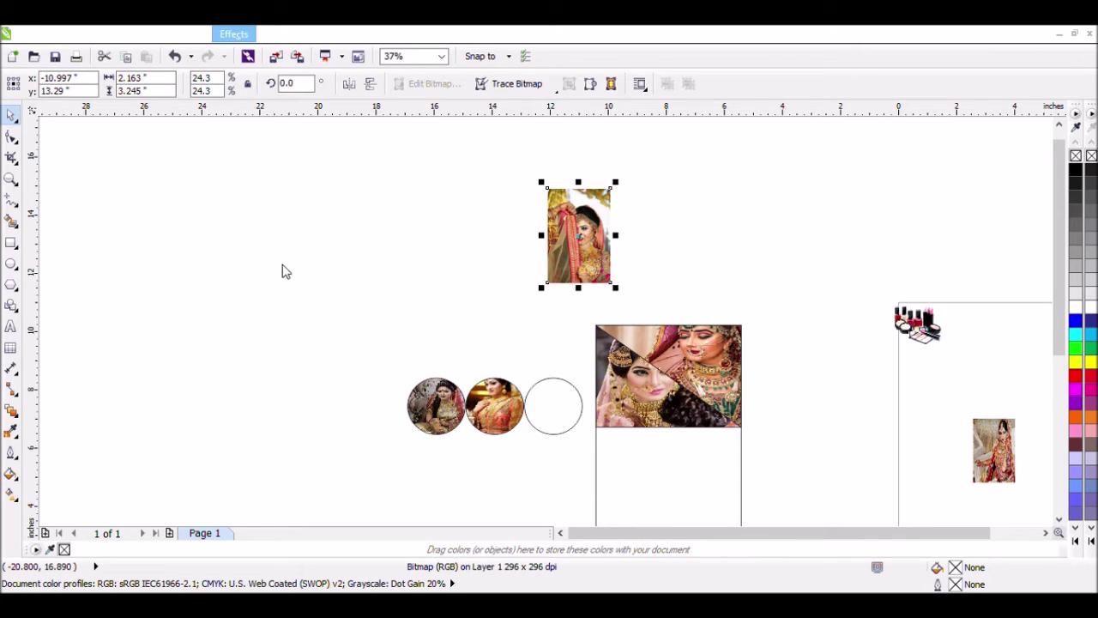
PowerClip the photo of the bride with the raised pink veil into the right circle
left_click(569, 417)
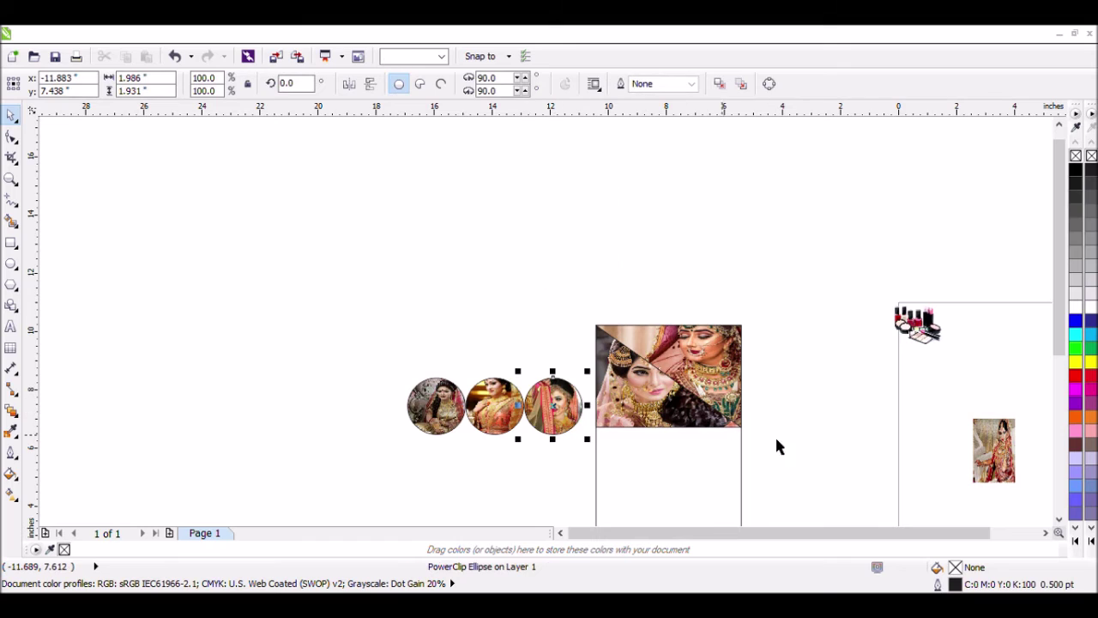
Draw a larger circle of about 2.33 × 2.36 inches just above the left circle of the row
left_click(11, 265)
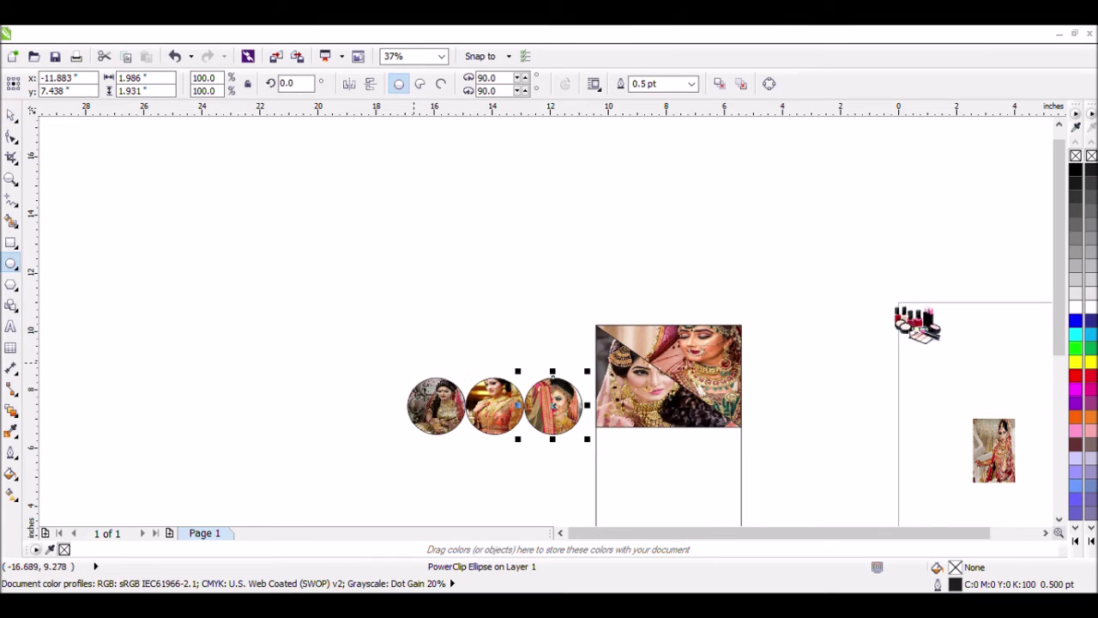
left_click_drag(402, 322, 470, 378)
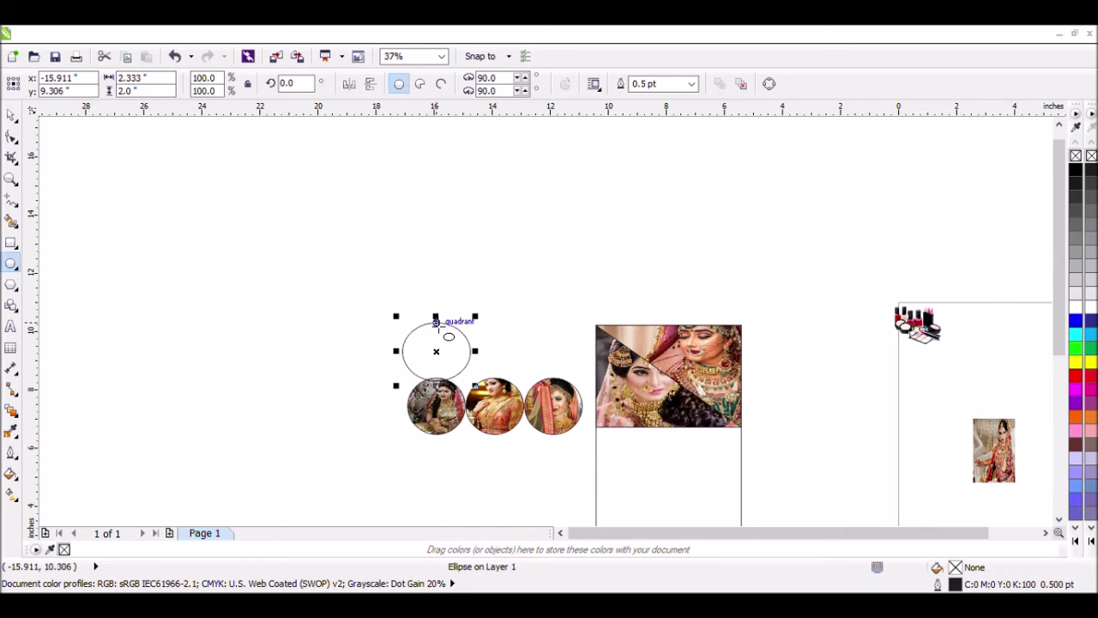
left_click_drag(438, 318, 439, 306)
left_click(11, 116)
left_click(279, 203)
left_click_drag(435, 347, 438, 336)
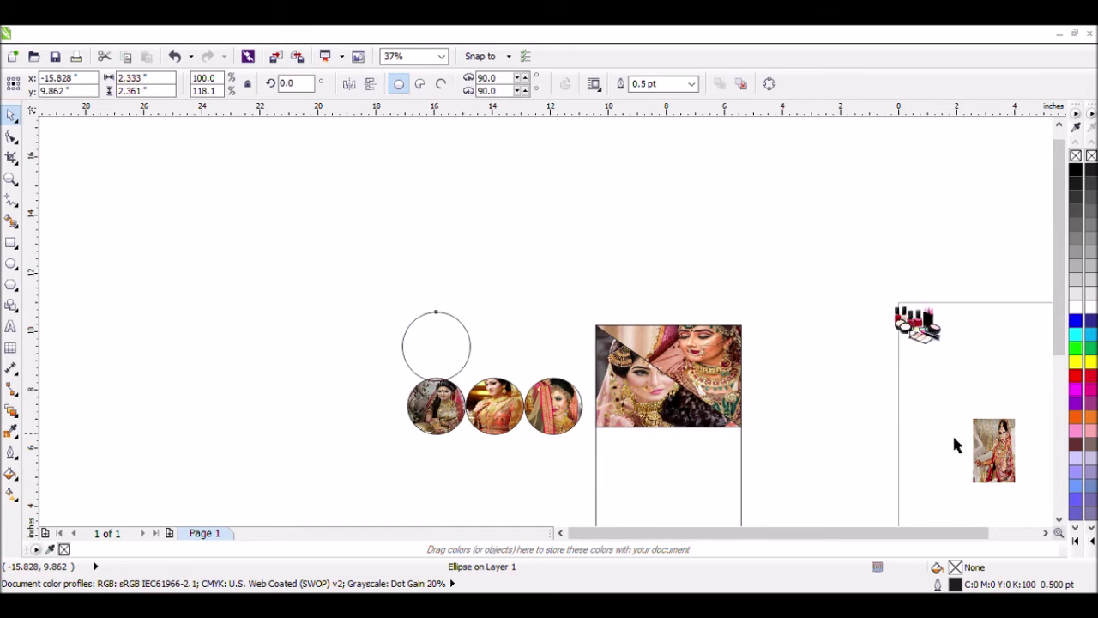
Move the remaining bride photo above the large circle, enlarge it to about 2.9 × 3.4 inches, and PowerClip it into that circle
left_click_drag(1000, 459, 426, 259)
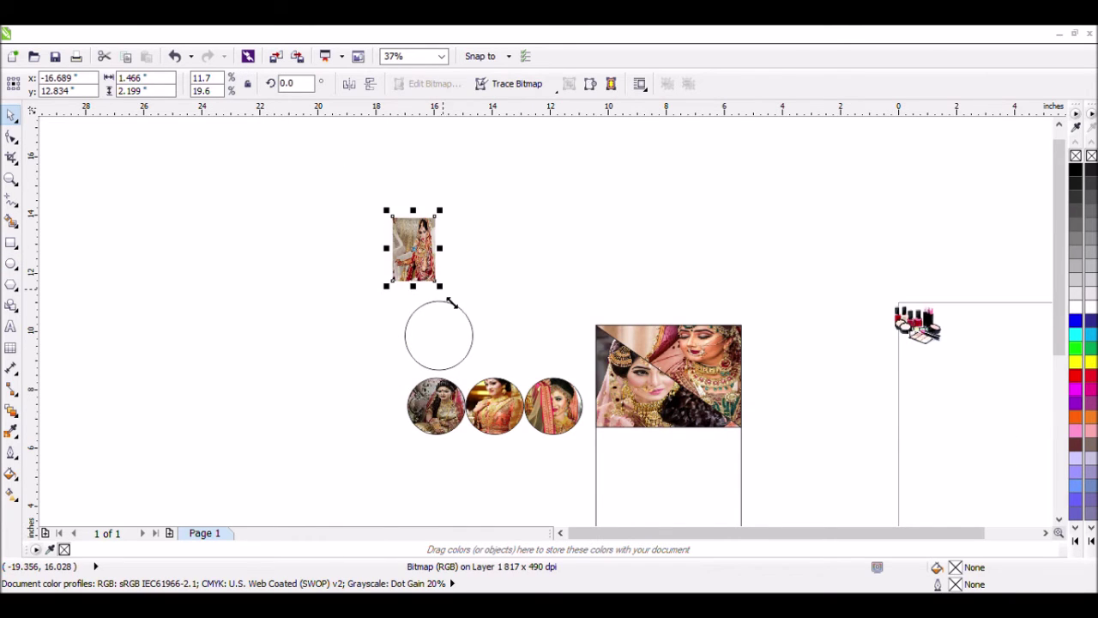
left_click_drag(485, 315, 467, 320)
left_click_drag(391, 282, 377, 281)
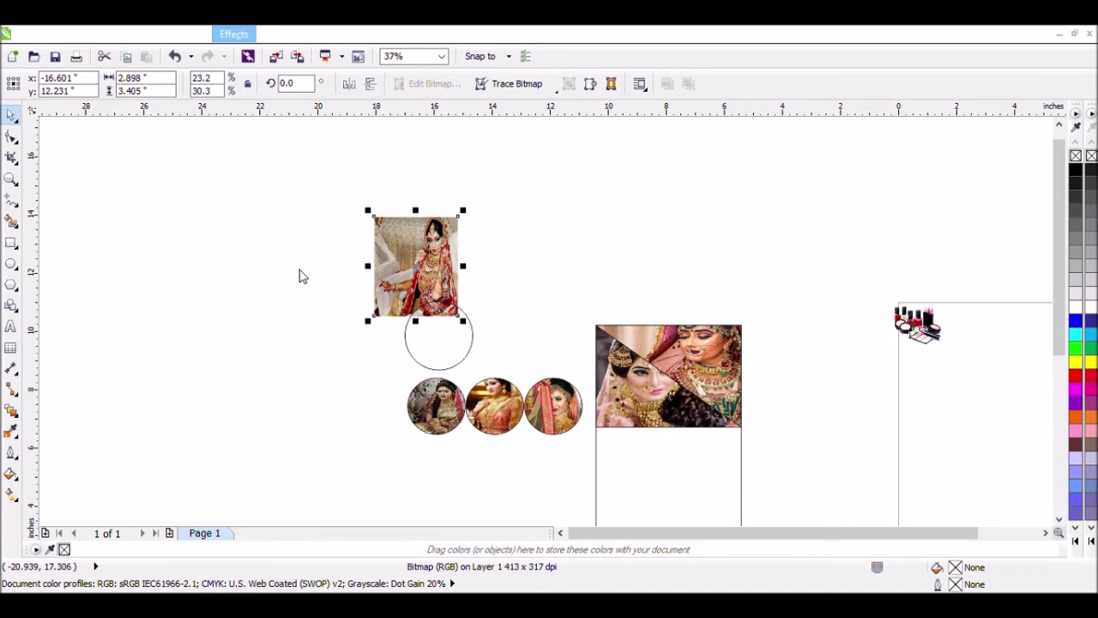
left_click(454, 365)
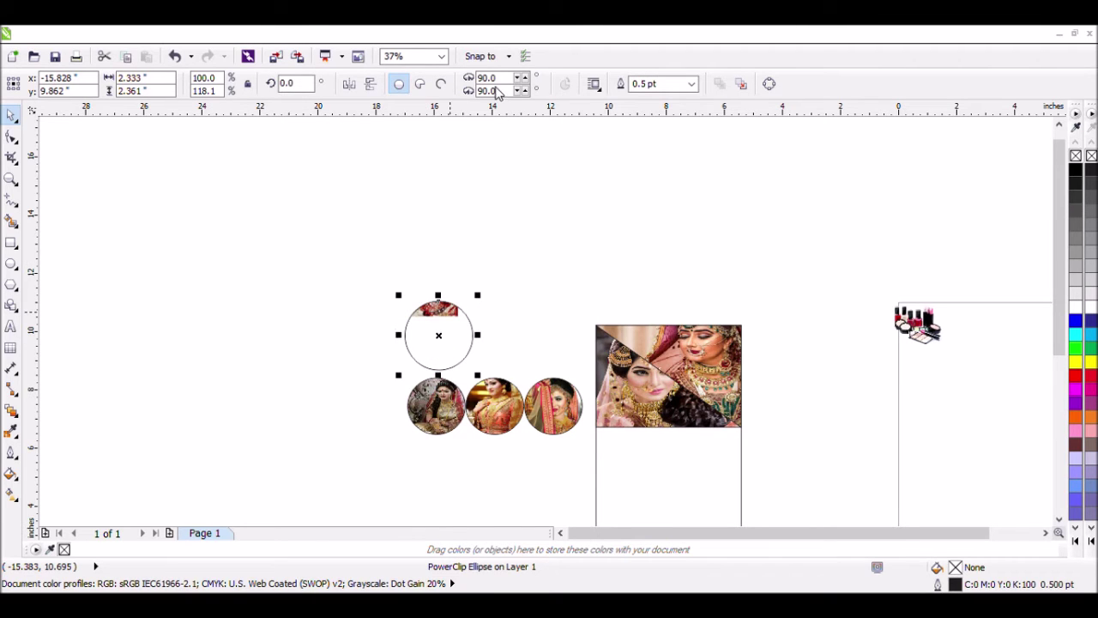
Edit the large circle's PowerClip contents, moving the photo over the circle and resizing it to about 2.32 × 2.63 inches
left_click(445, 310, "ctrl")
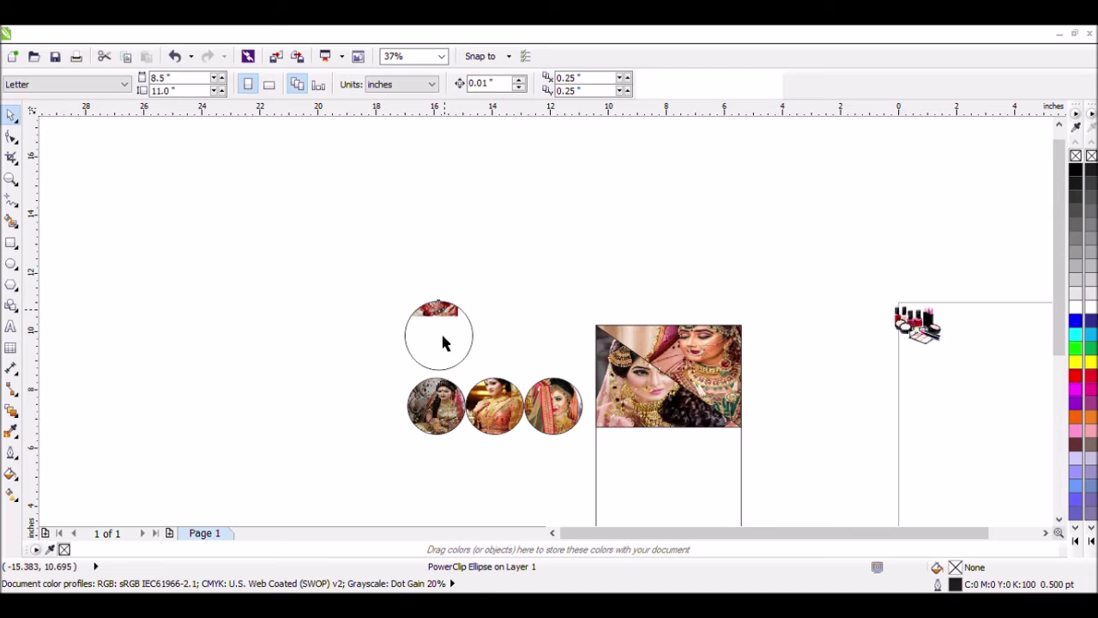
left_click(444, 322, "ctrl")
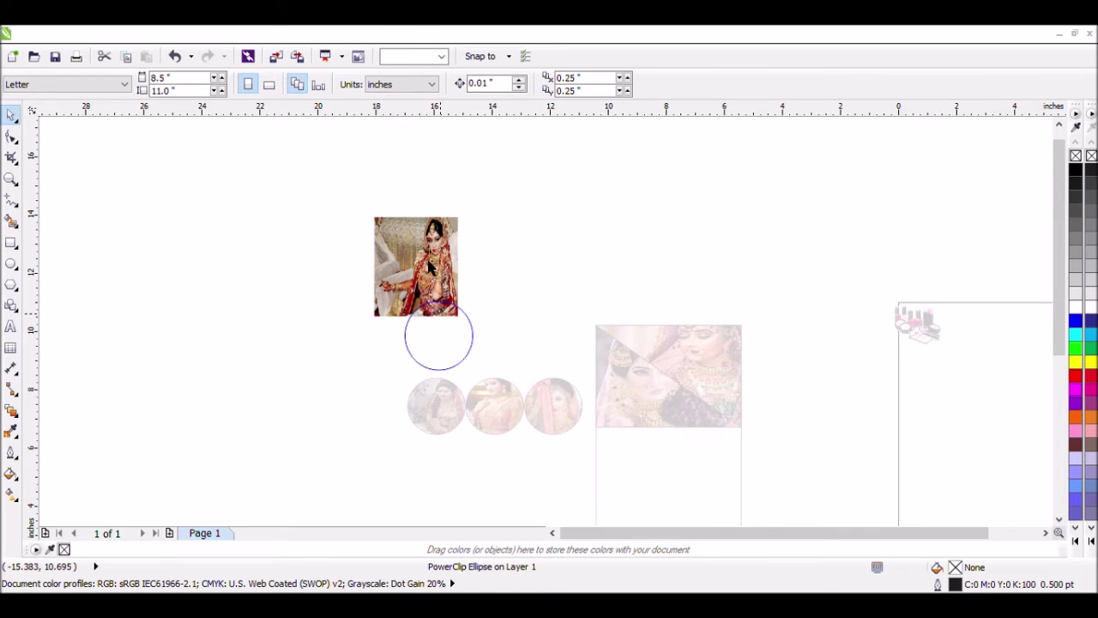
left_click_drag(417, 253, 439, 294)
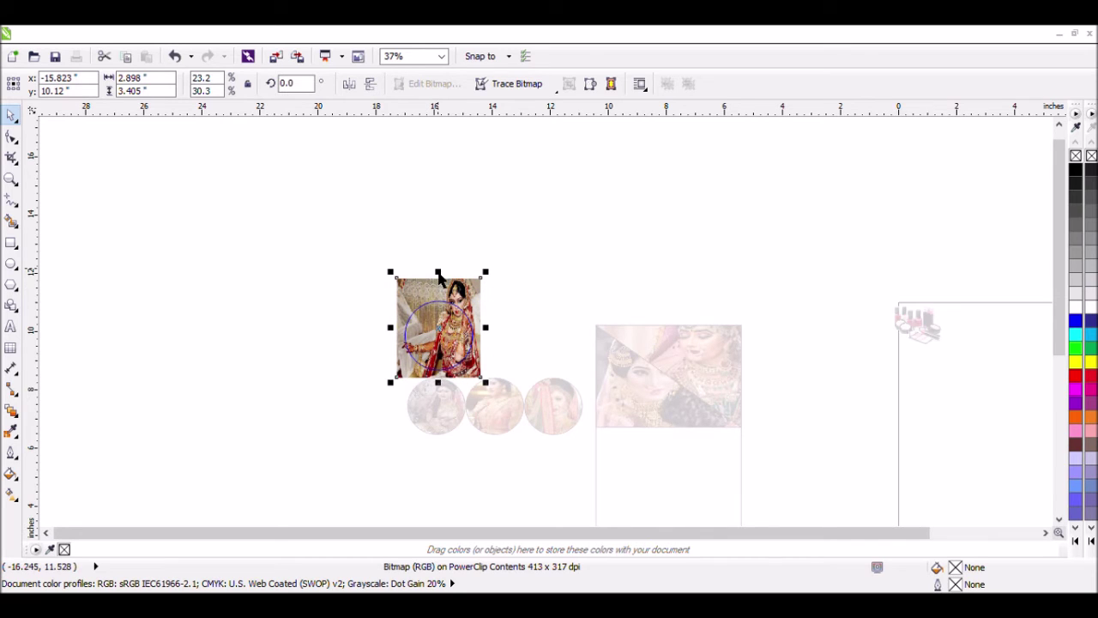
left_click_drag(437, 272, 511, 294)
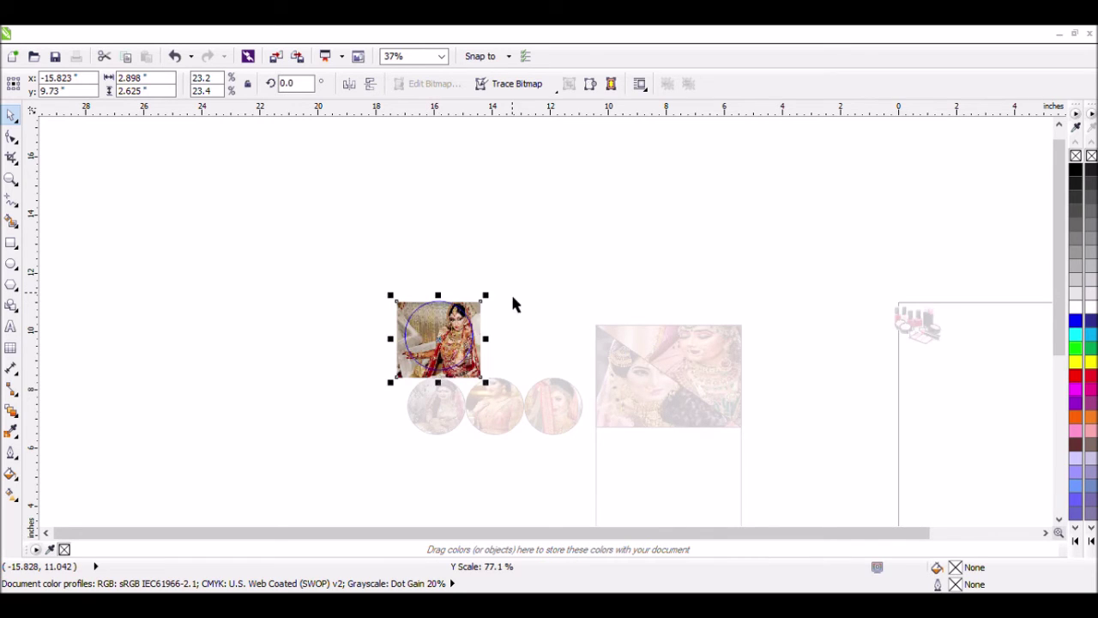
left_click_drag(486, 342, 494, 352)
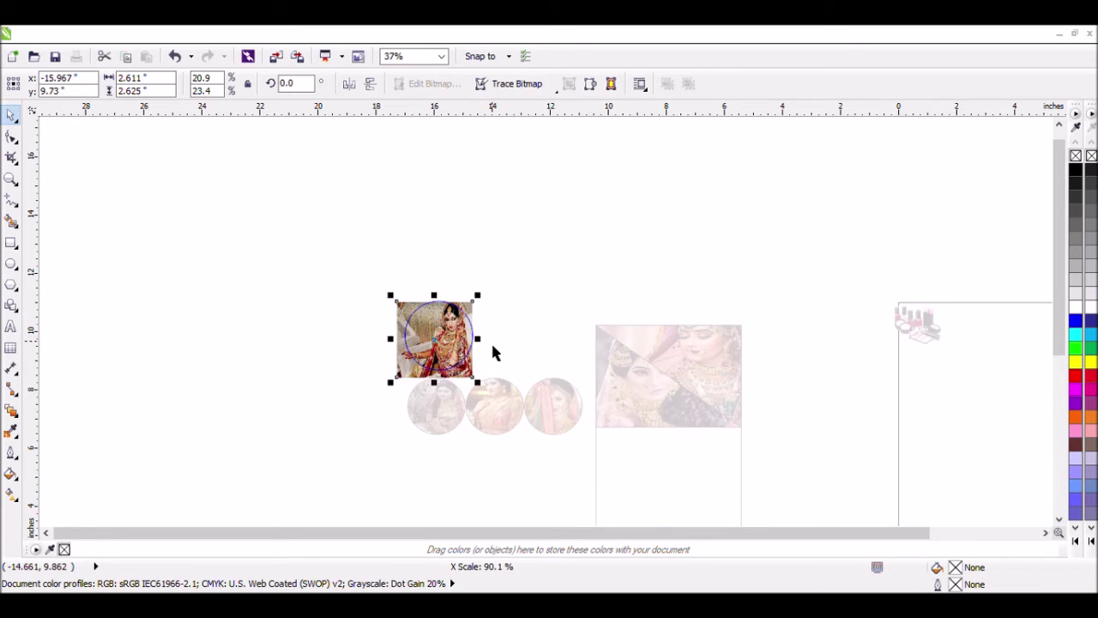
left_click_drag(405, 354, 411, 354)
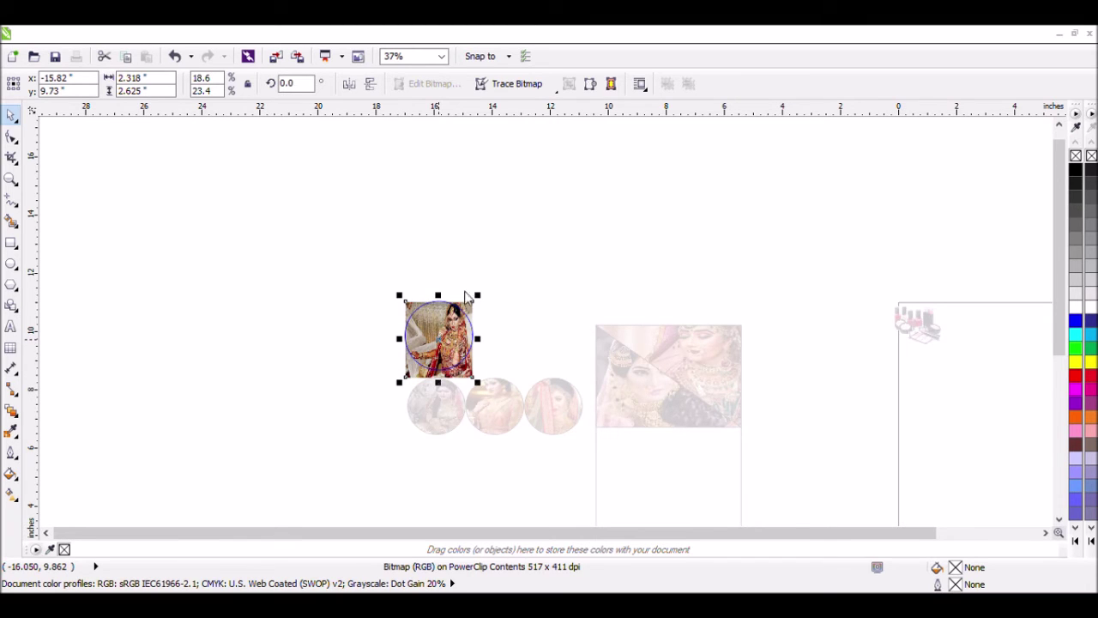
left_click(512, 96)
left_click(532, 304)
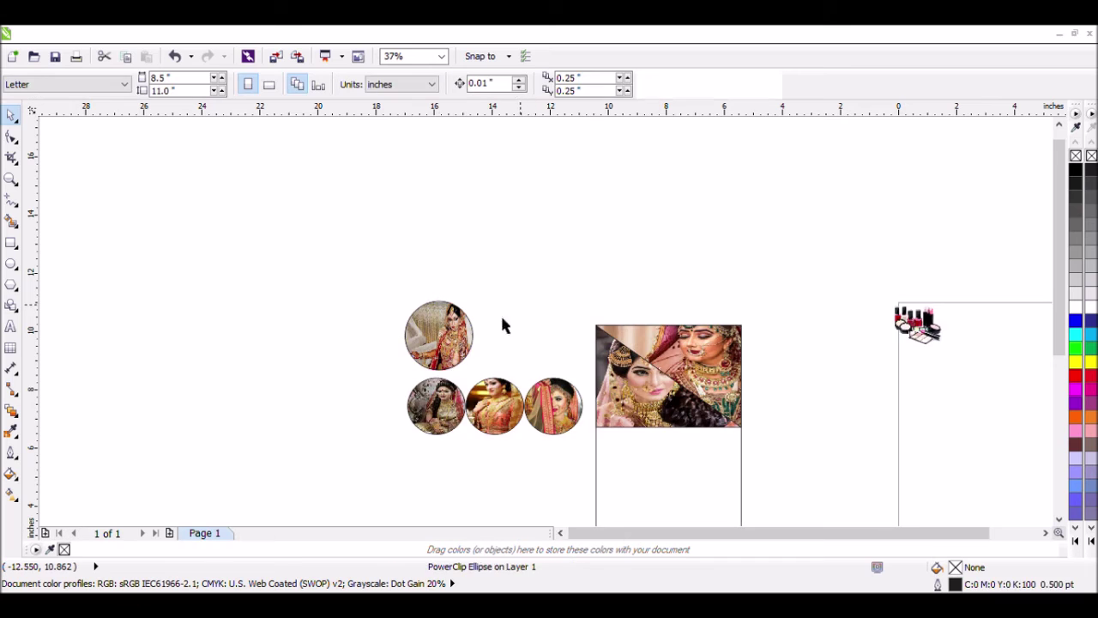
Give all four photo circles a red 10 pt outline
left_click_drag(361, 287, 598, 477)
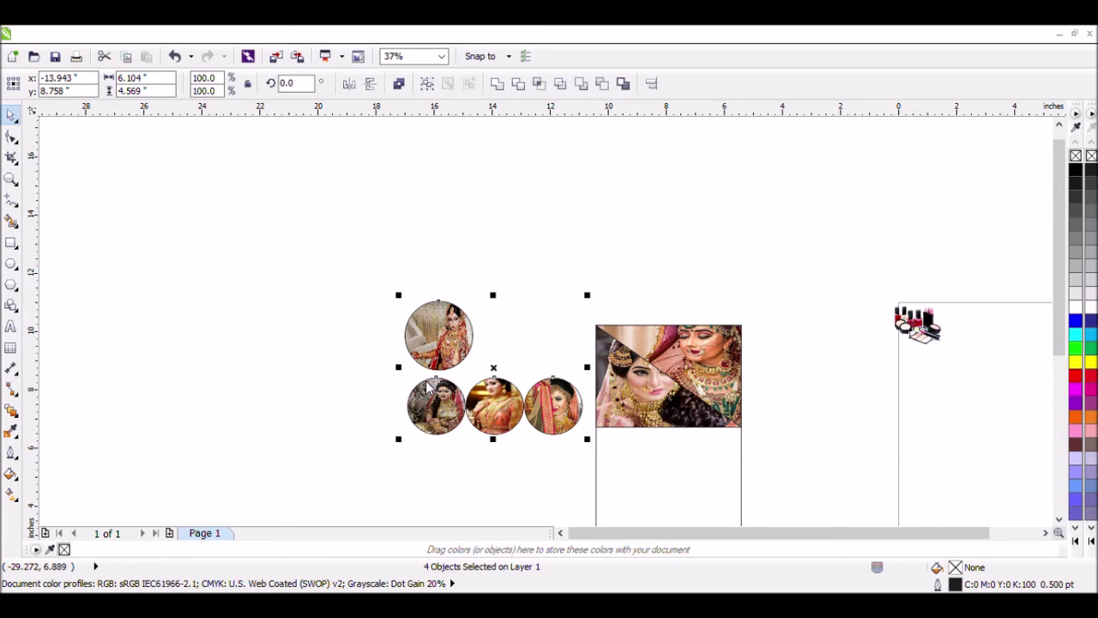
left_click(541, 419)
left_click_drag(583, 282, 388, 458)
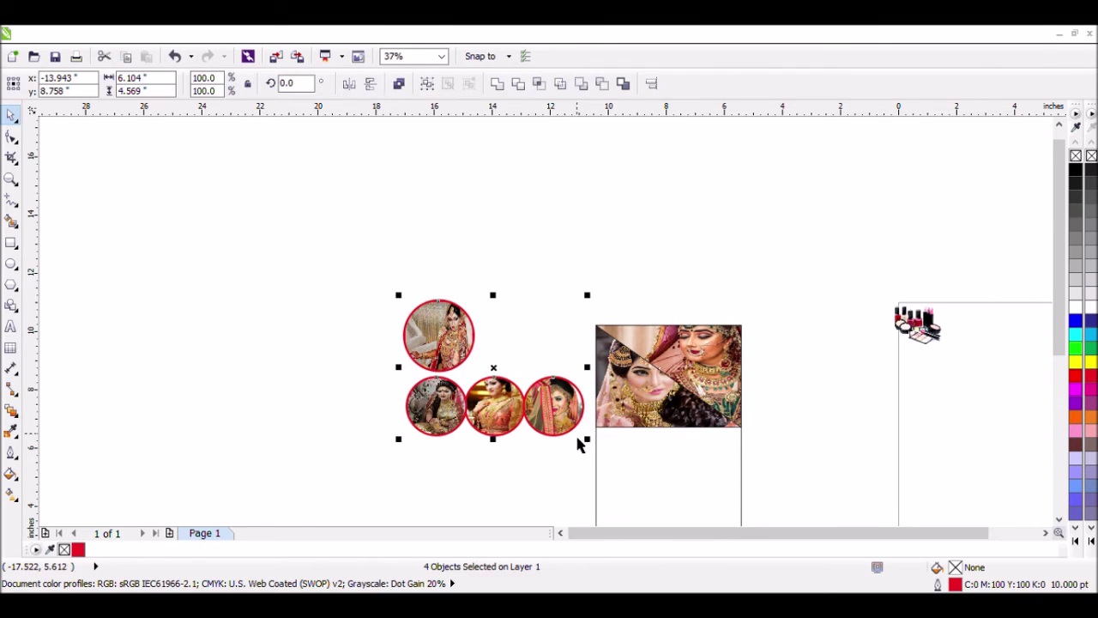
left_click(513, 340)
Move the two outer circles of the row outward, leaving even gaps beside the middle circle and a row about 6.46 inches wide
scroll(517, 396, "up", 1)
left_click_drag(599, 425, 606, 429)
left_click(376, 433)
left_click(376, 434)
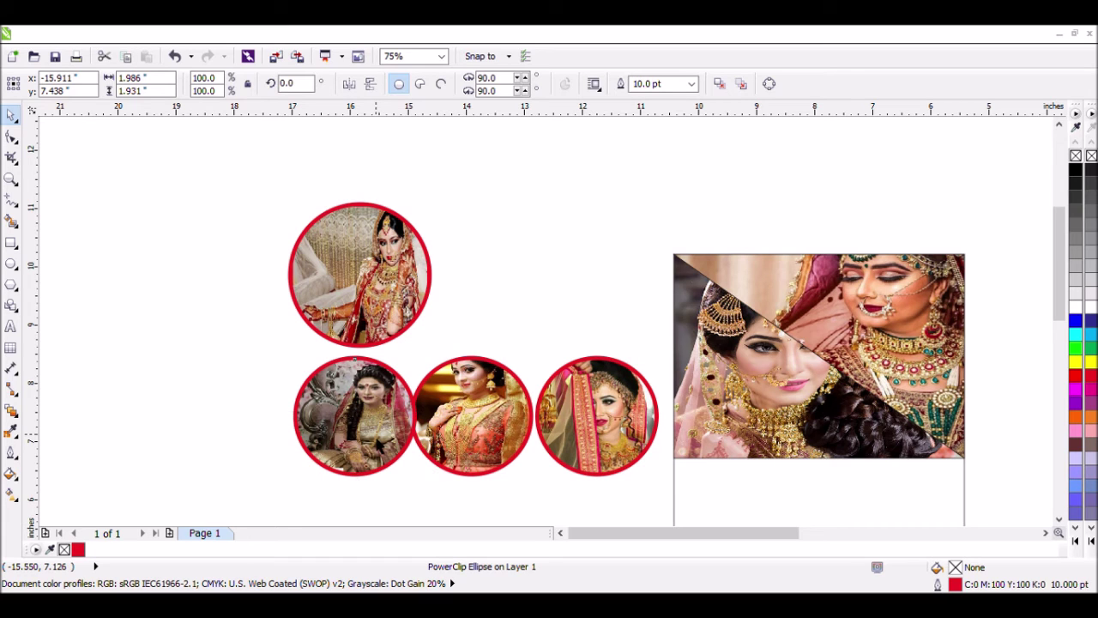
left_click_drag(374, 434, 371, 434)
key("Escape")
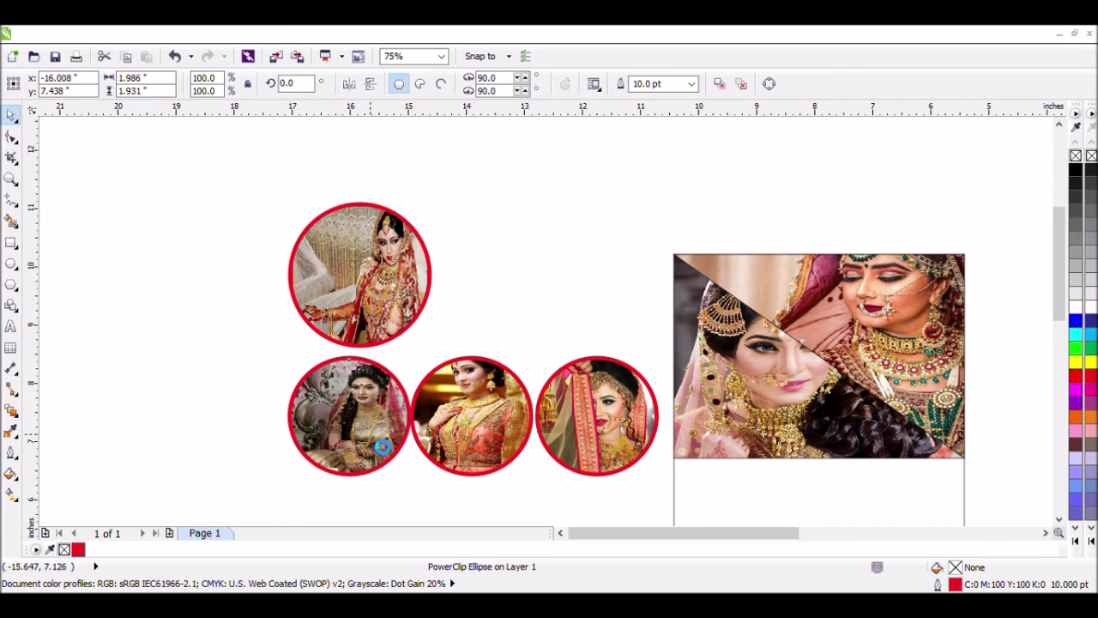
double_click(365, 436)
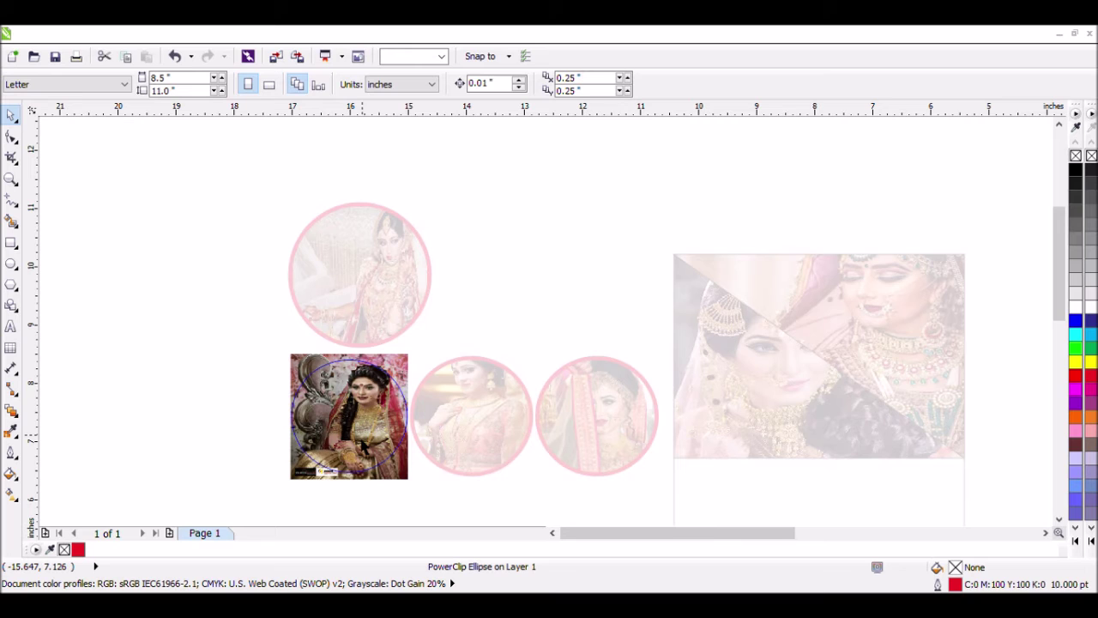
key("ctrl+z")
left_click(467, 333)
left_click(361, 434)
left_click_drag(361, 433, 348, 432)
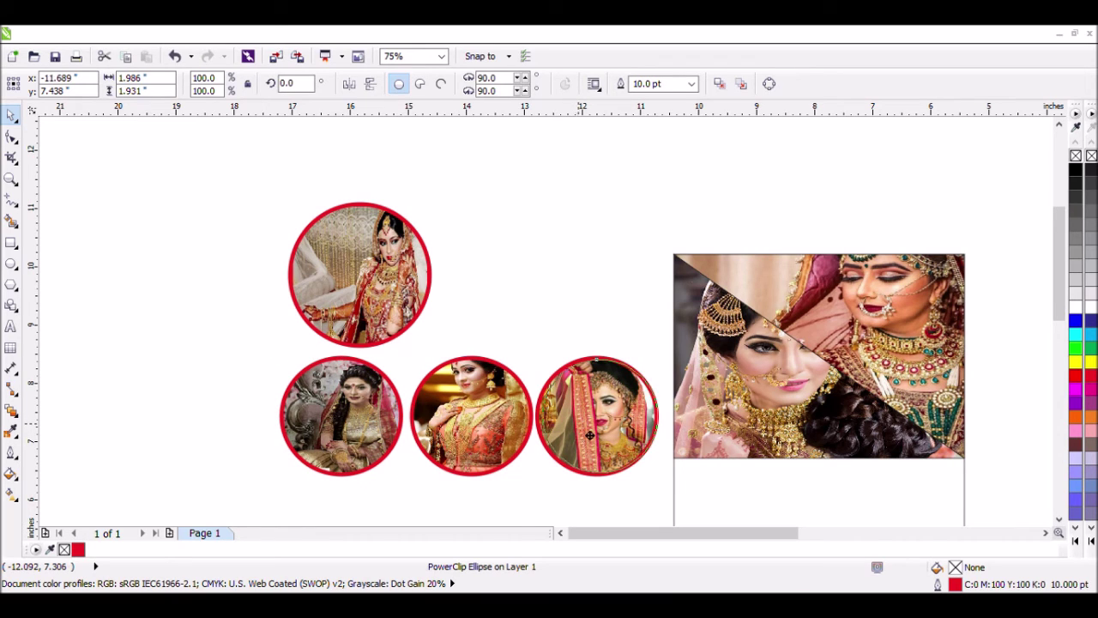
left_click_drag(576, 436, 581, 436)
left_click_drag(214, 331, 677, 517)
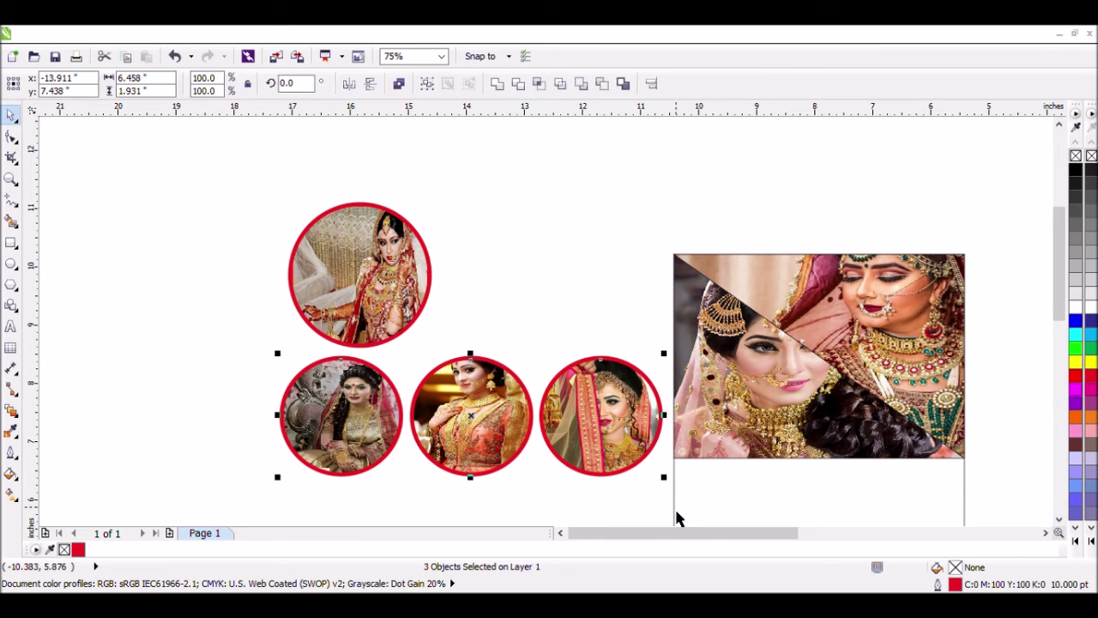
left_click(556, 300)
Place a copy of the three-circle row below the triangular photos in the frame and delete the original row
scroll(642, 374, "down", 1)
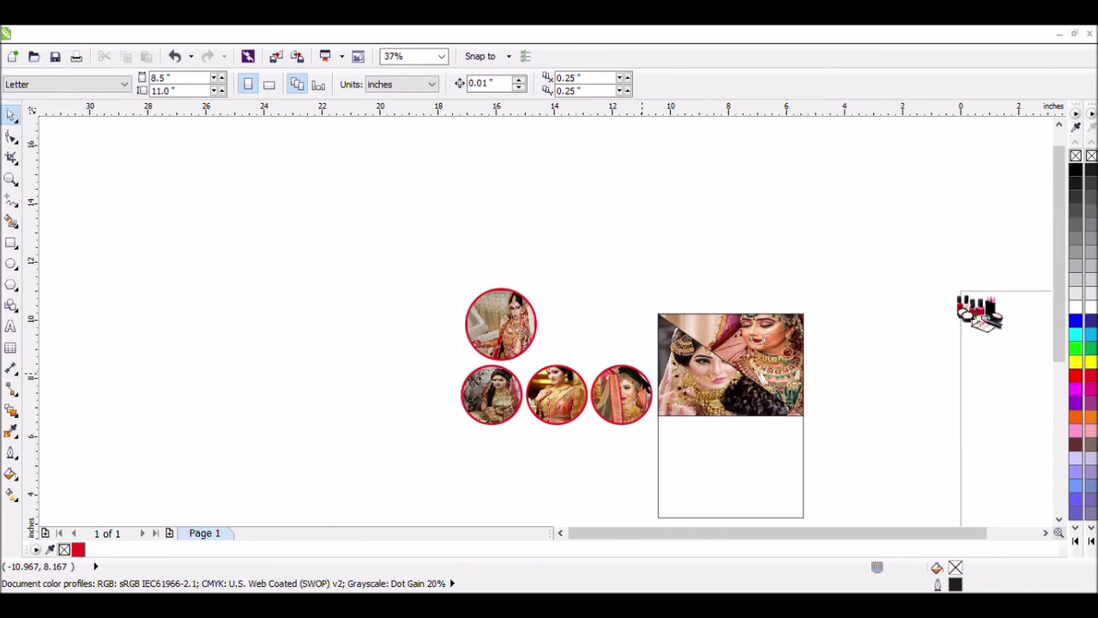
left_click_drag(428, 357, 662, 470)
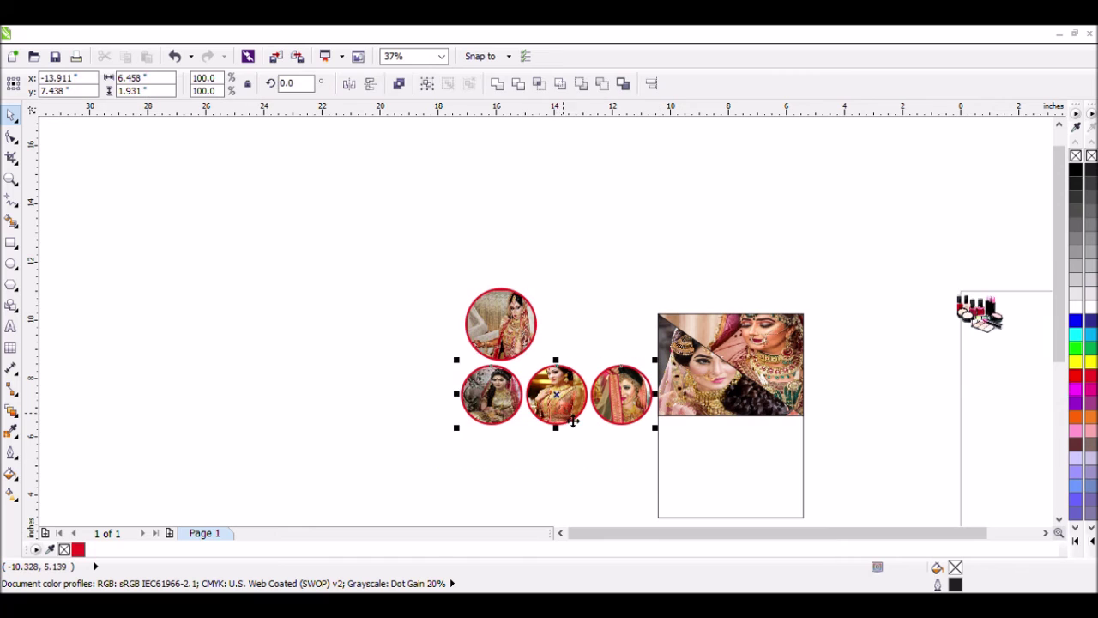
left_click_drag(557, 394, 725, 447)
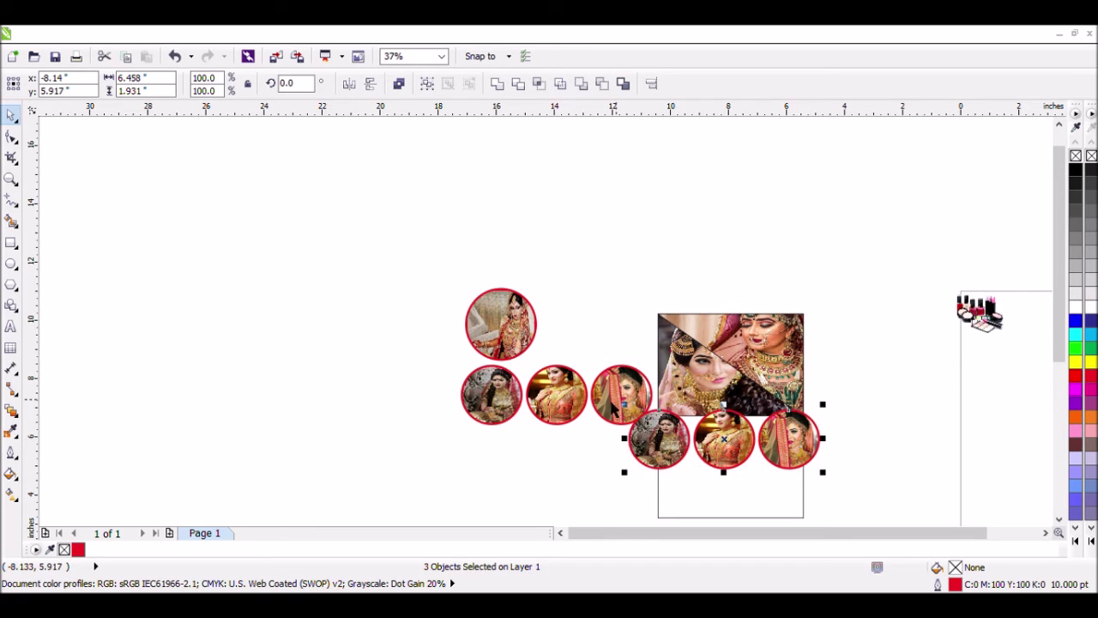
left_click_drag(400, 358, 649, 422)
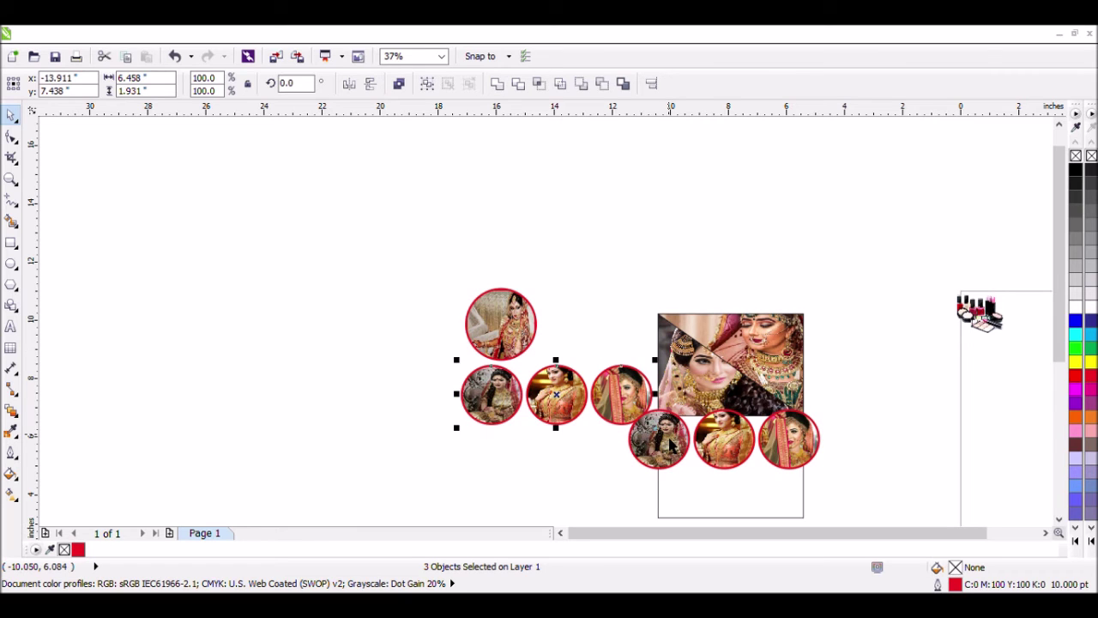
key("Delete")
Scale the copied row of three circles down proportionally to about 4.47 × 1.34 inches
left_click_drag(862, 391, 557, 507)
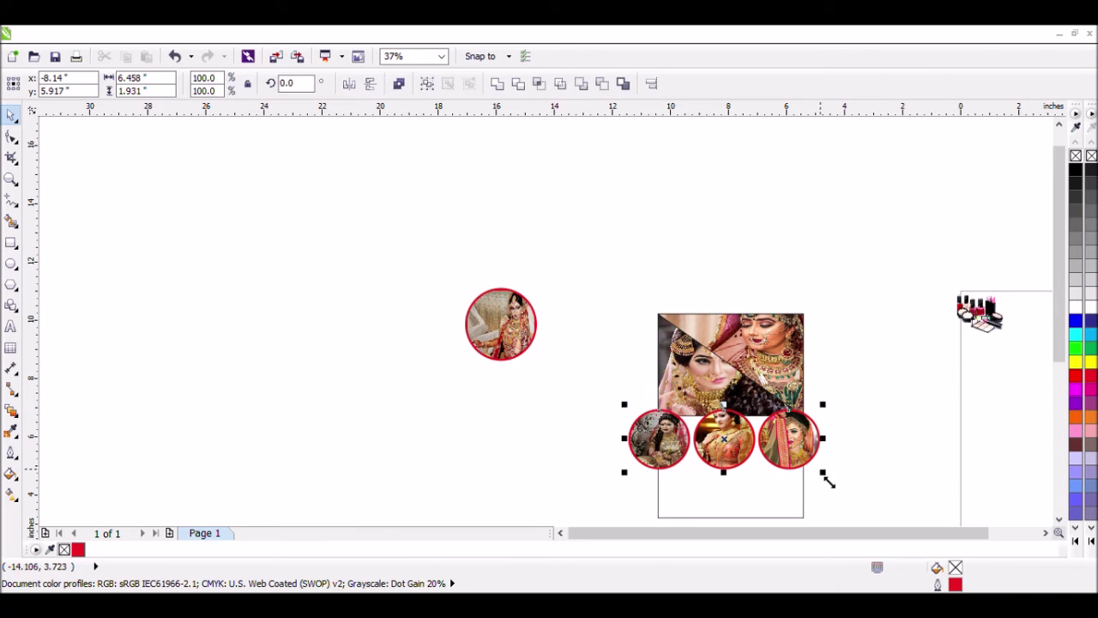
left_click_drag(830, 485, 803, 483)
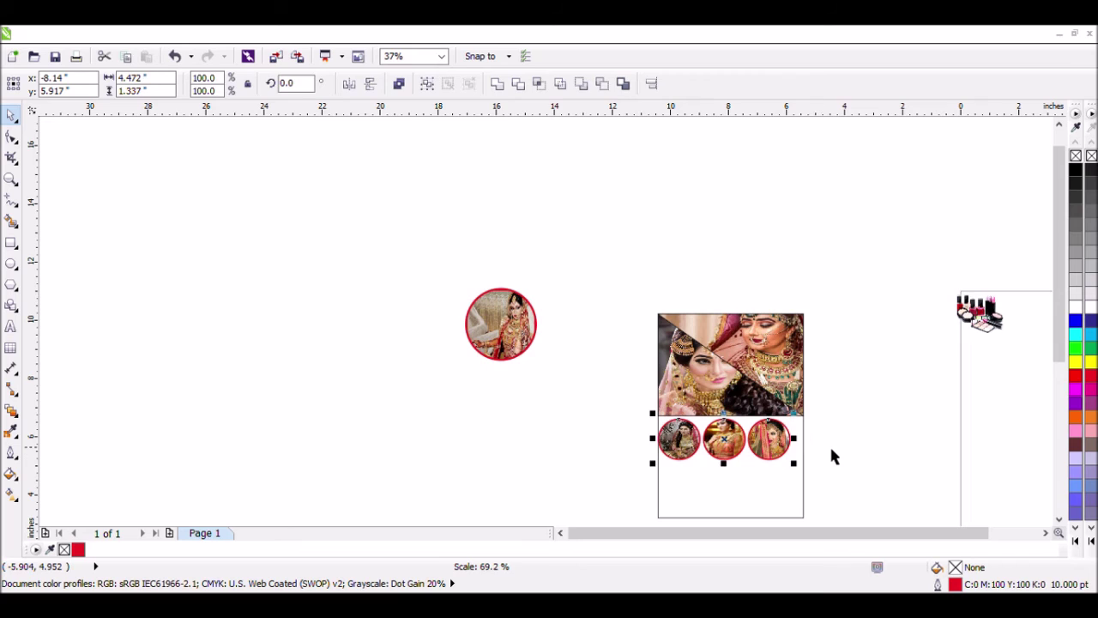
left_click(823, 453)
Group the three circles and centre the group horizontally in the 5 × 7 inch frame
scroll(822, 453, "up", 2)
left_click_drag(413, 375, 821, 524)
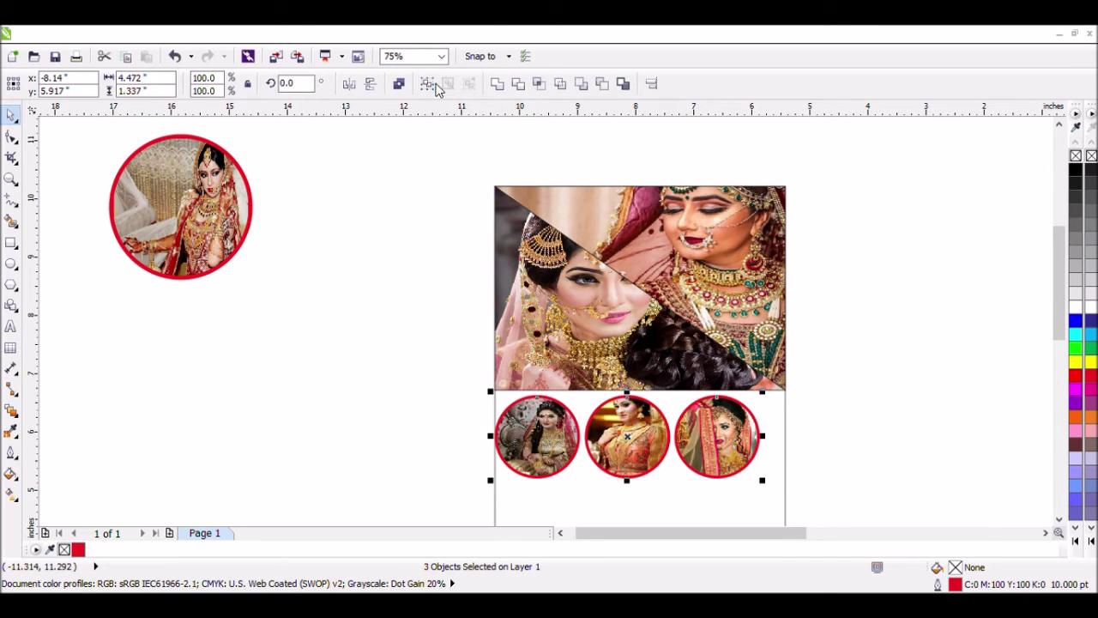
left_click(786, 427, "shift")
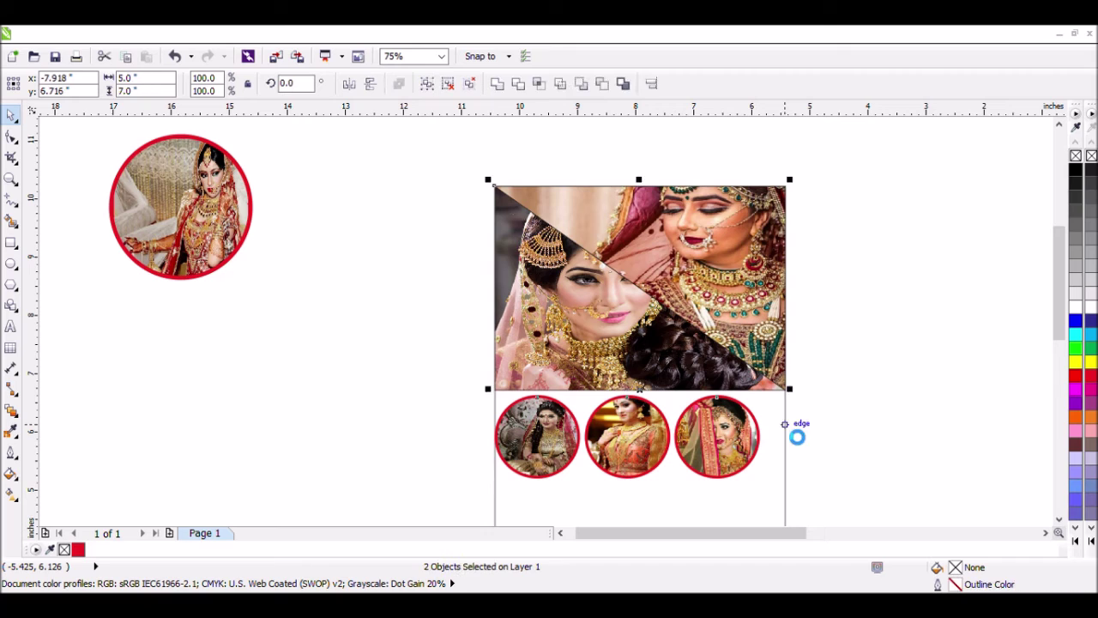
key("c")
left_click(866, 407)
Enlarge the circle group slightly so that it nearly spans the width of the frame
left_click(756, 446)
left_click_drag(777, 483, 787, 493)
left_click_drag(515, 496, 508, 502)
left_click(872, 449)
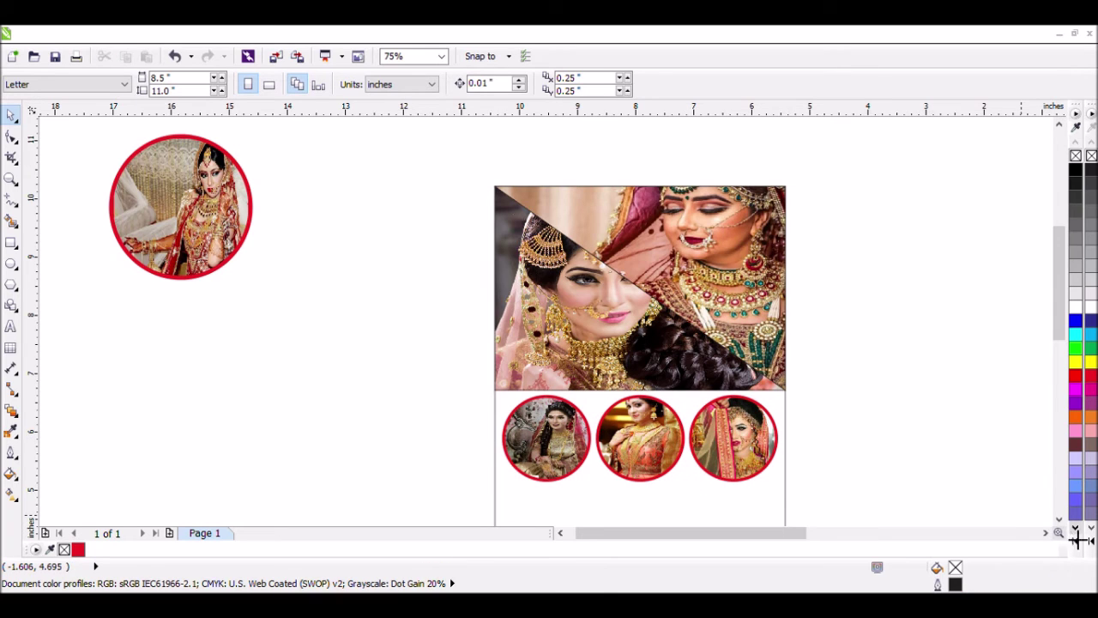
Make a half-height copy of the 5 × 7 inch frame rectangle, 5 × 3.5 inches, covering its lower half
scroll(815, 423, "down", 2)
left_click(701, 470)
left_click(837, 412)
left_click(661, 511)
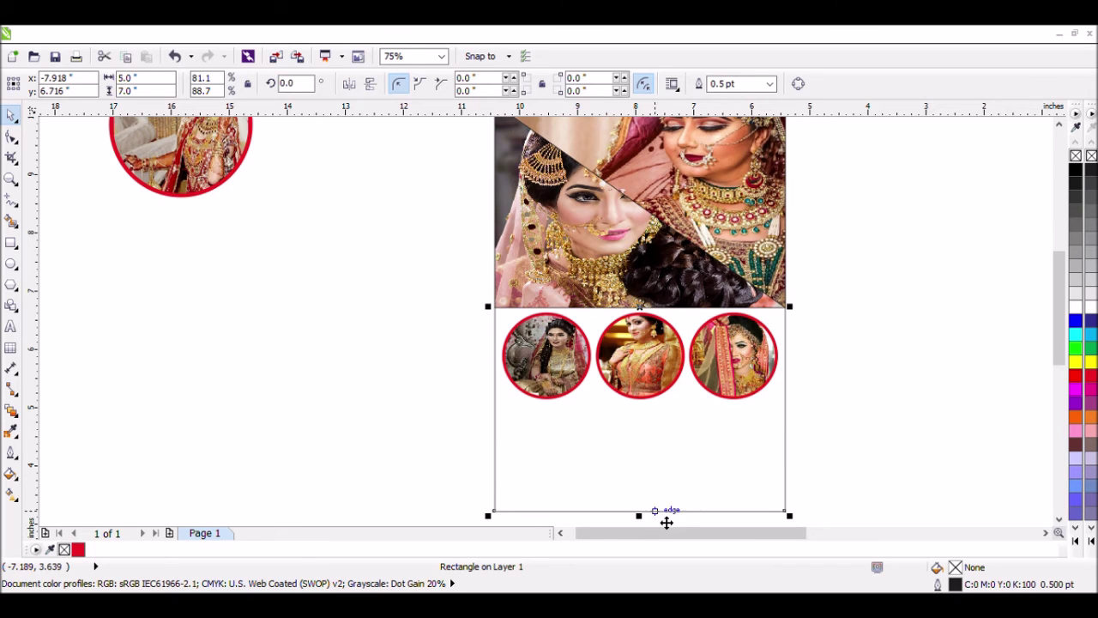
scroll(1017, 192, "down", 1)
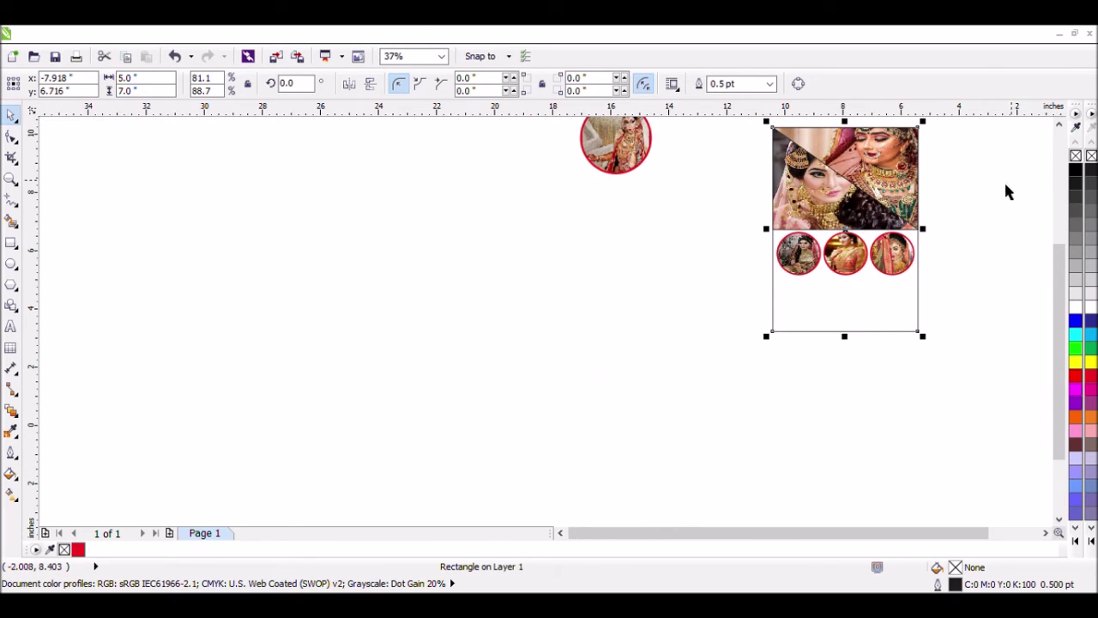
scroll(1016, 186, "down", 1)
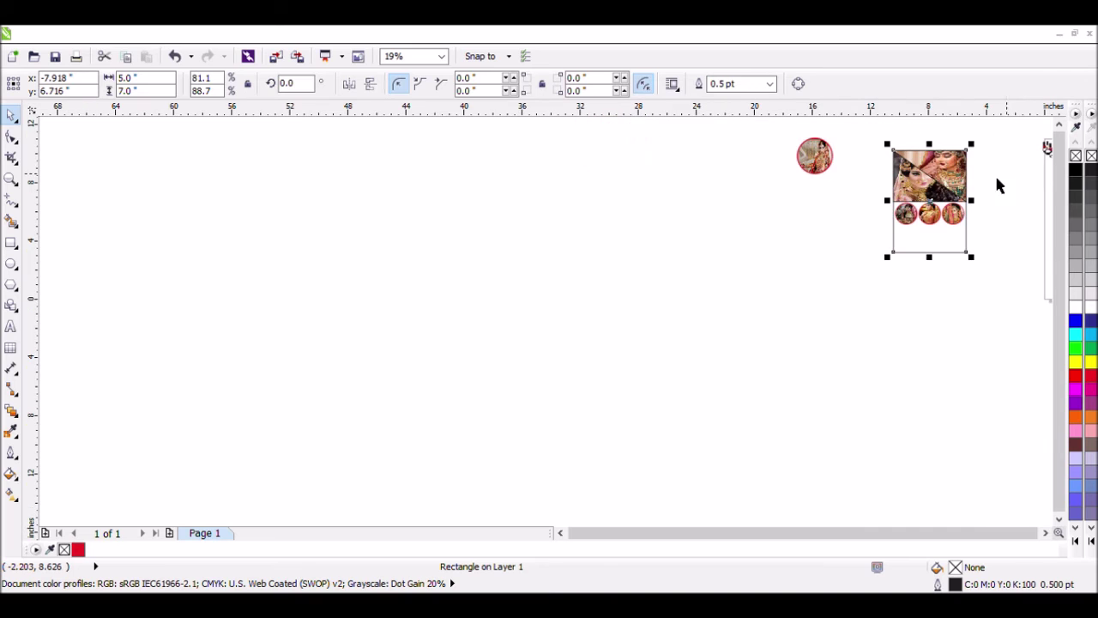
left_click(13, 177)
left_click_drag(780, 123, 1029, 291)
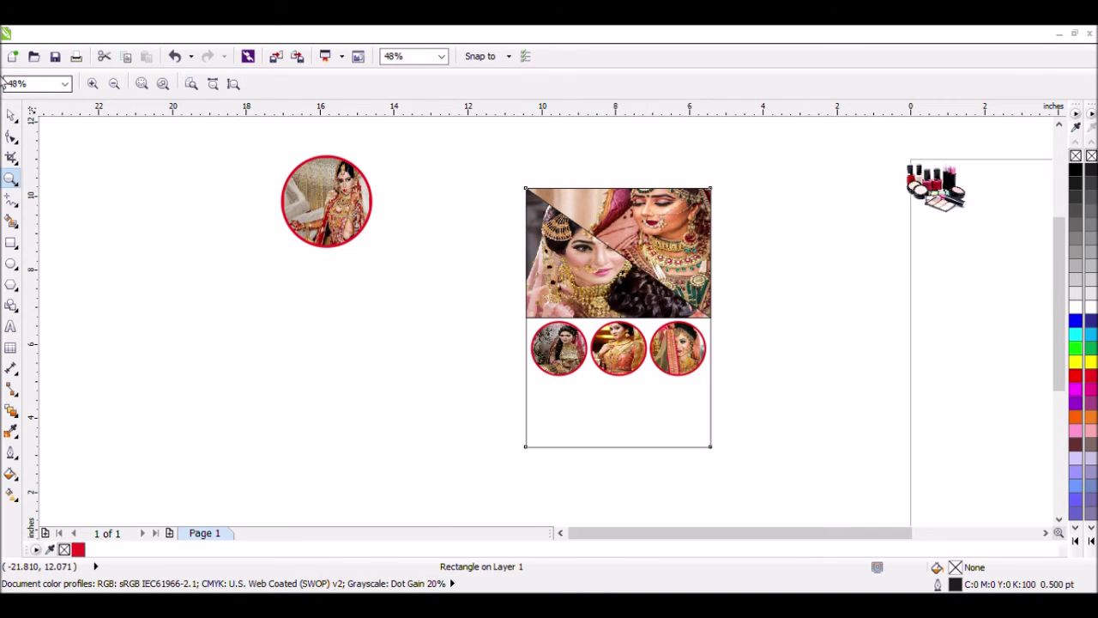
left_click(11, 117)
left_click(816, 204)
left_click(704, 426)
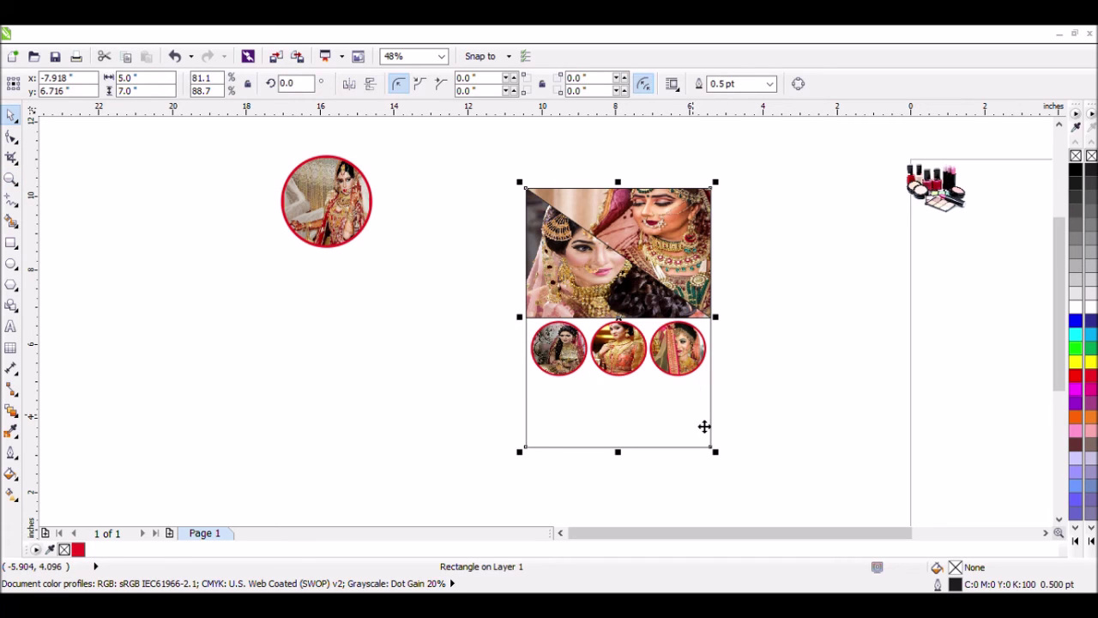
left_click(779, 362)
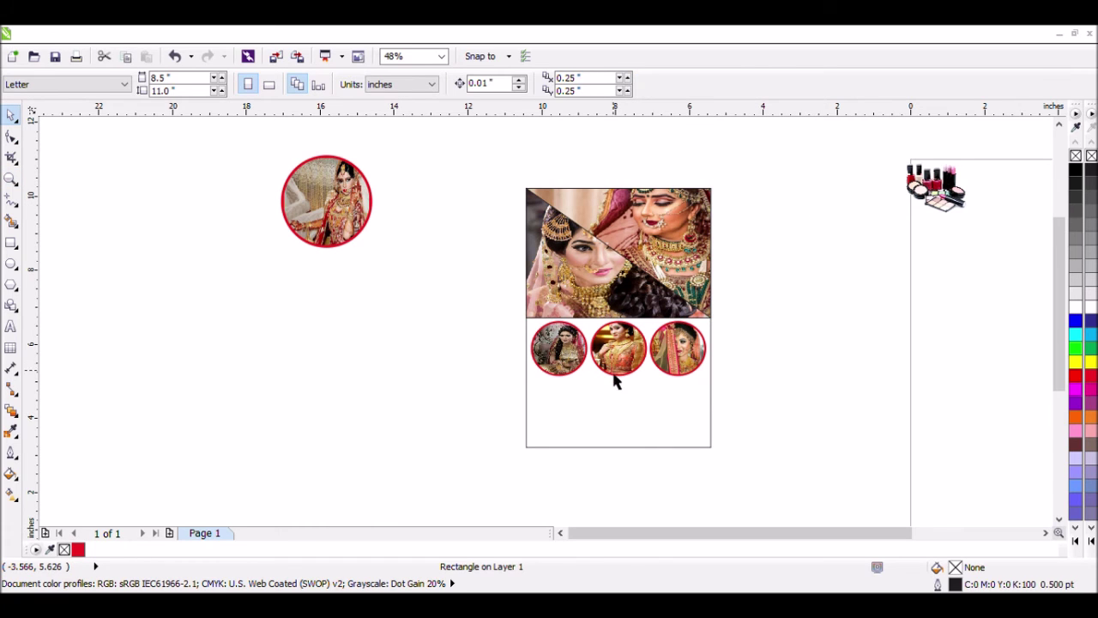
left_click(628, 445)
left_click_drag(617, 183, 652, 319)
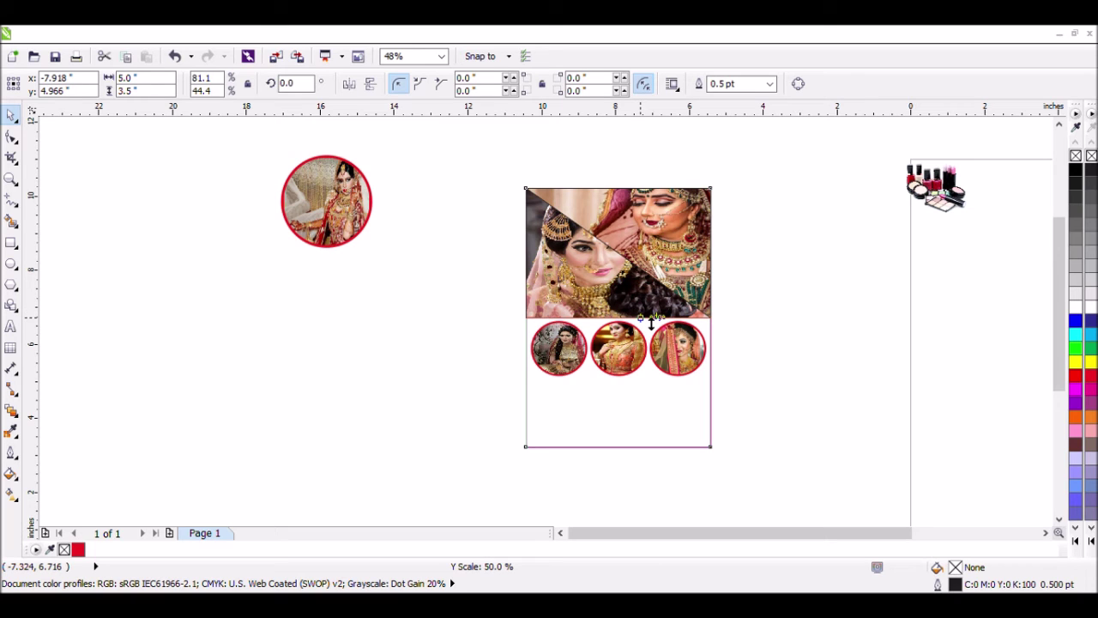
left_click_drag(651, 319, 641, 314)
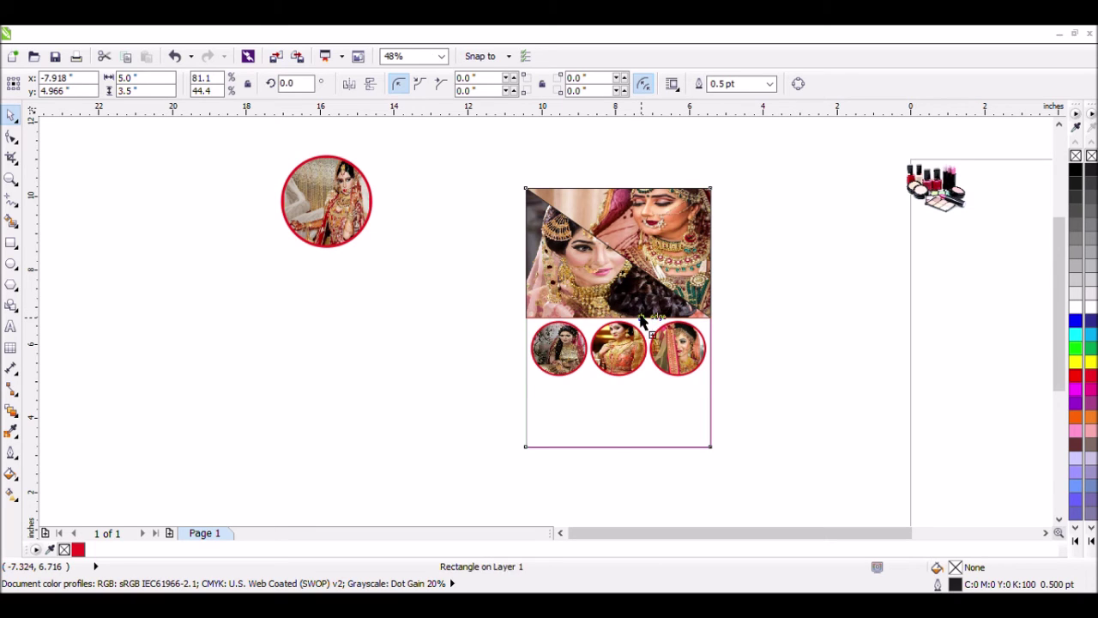
Shorten the copied rectangle from its lower edge to about 1.66 inches tall so it forms a band around the three circles
left_click(779, 301)
left_click(661, 402)
left_click(801, 332)
left_click_drag(744, 305, 491, 404)
left_click(634, 455)
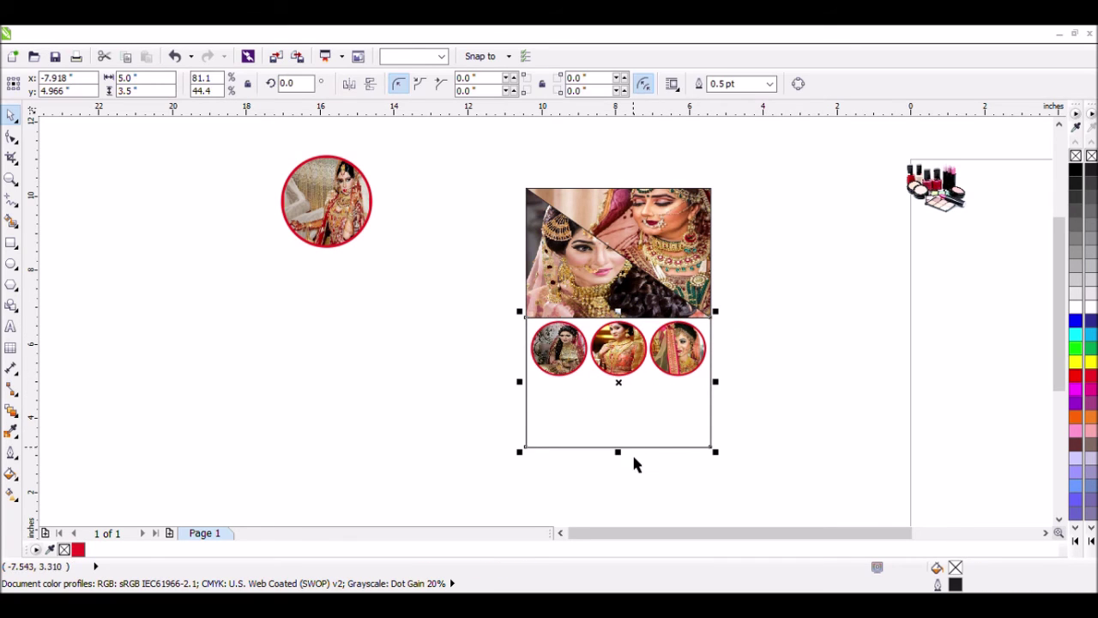
left_click_drag(632, 464, 652, 395)
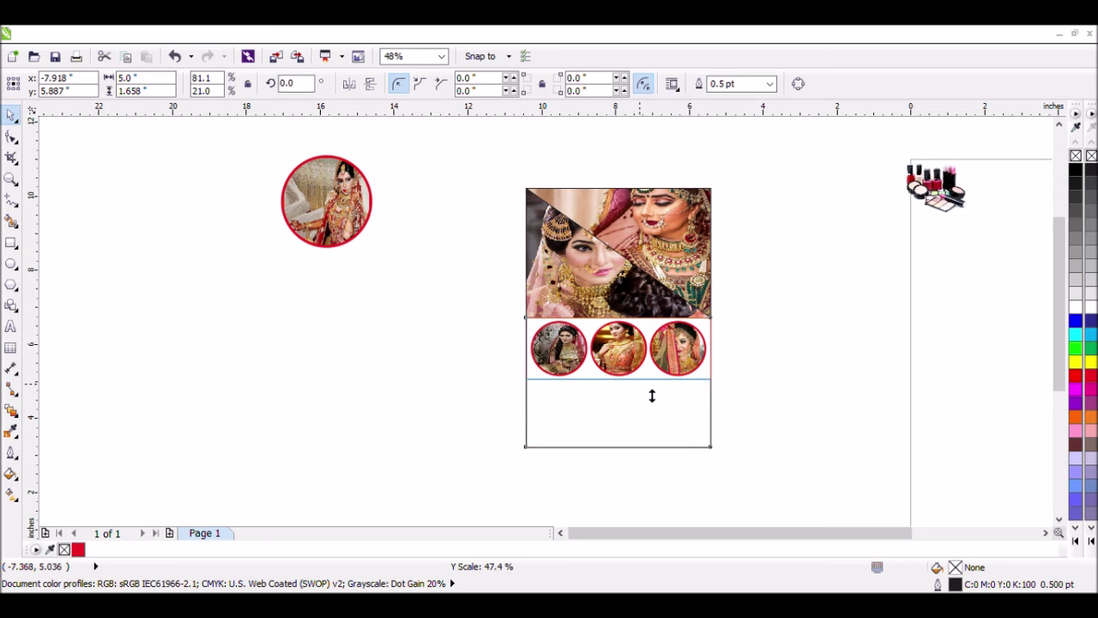
left_click_drag(652, 395, 638, 383)
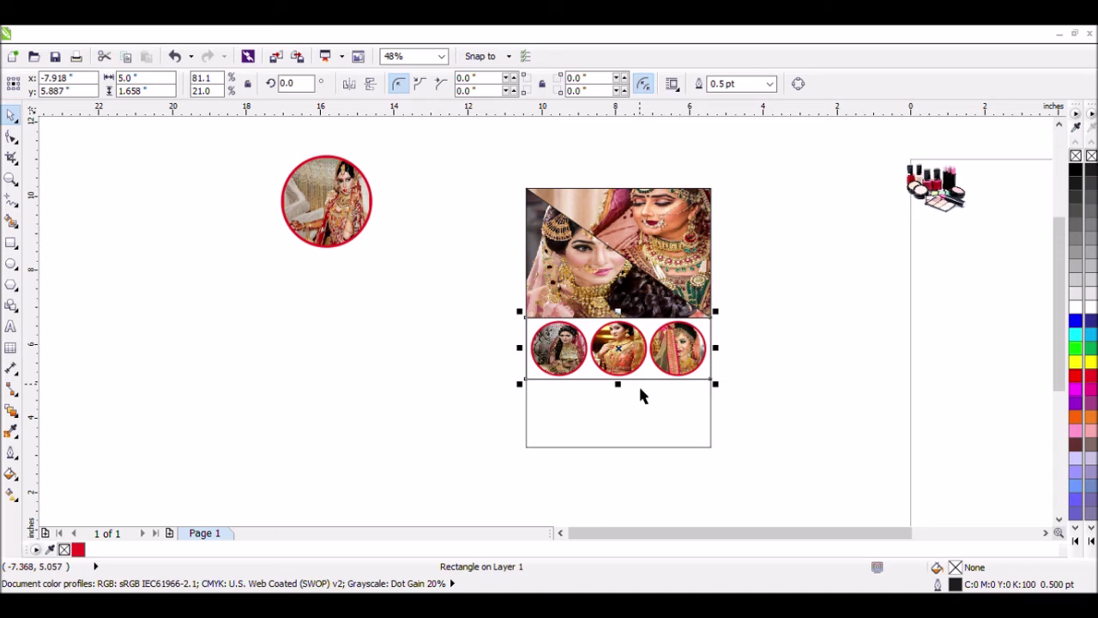
left_click(780, 355)
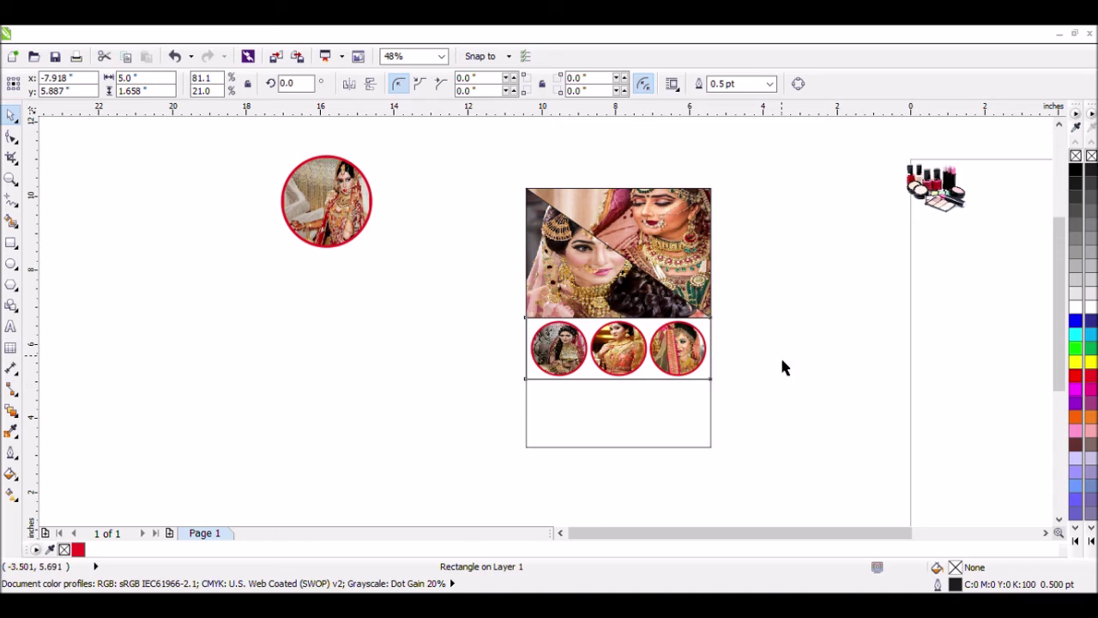
Fill the band rectangle with dark brown and bring the three-circle group in front of it
left_click(651, 377)
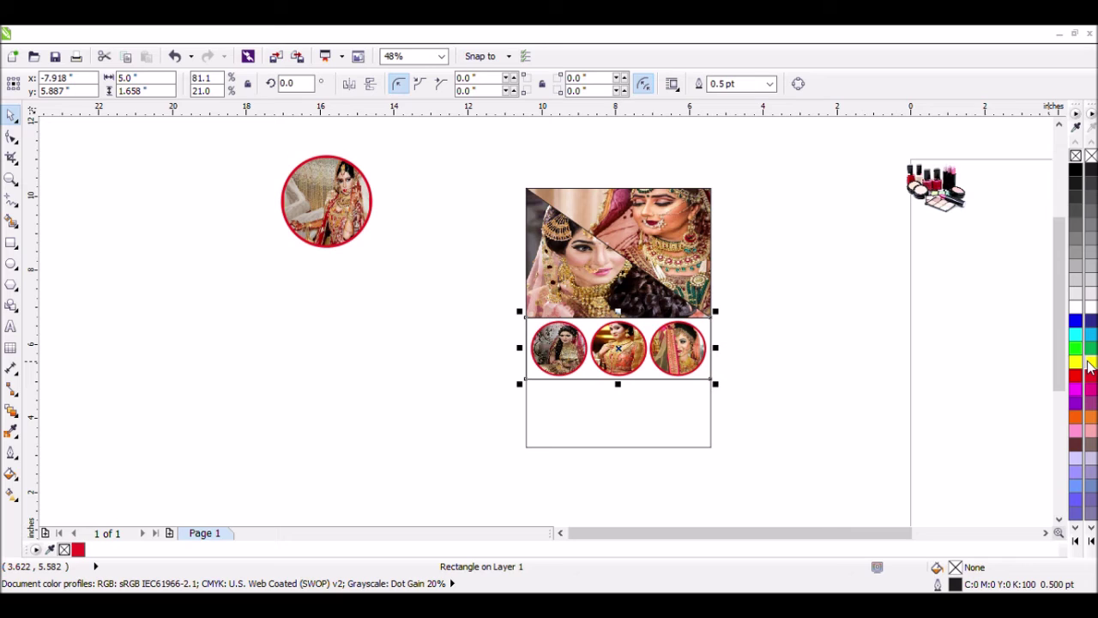
left_click(871, 345)
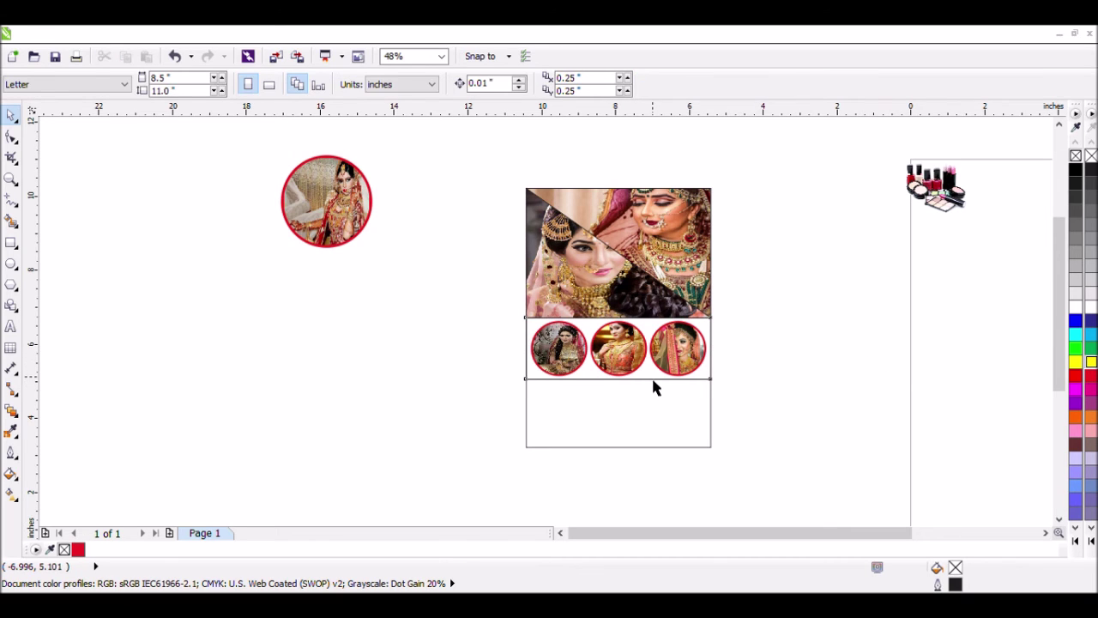
left_click(651, 377)
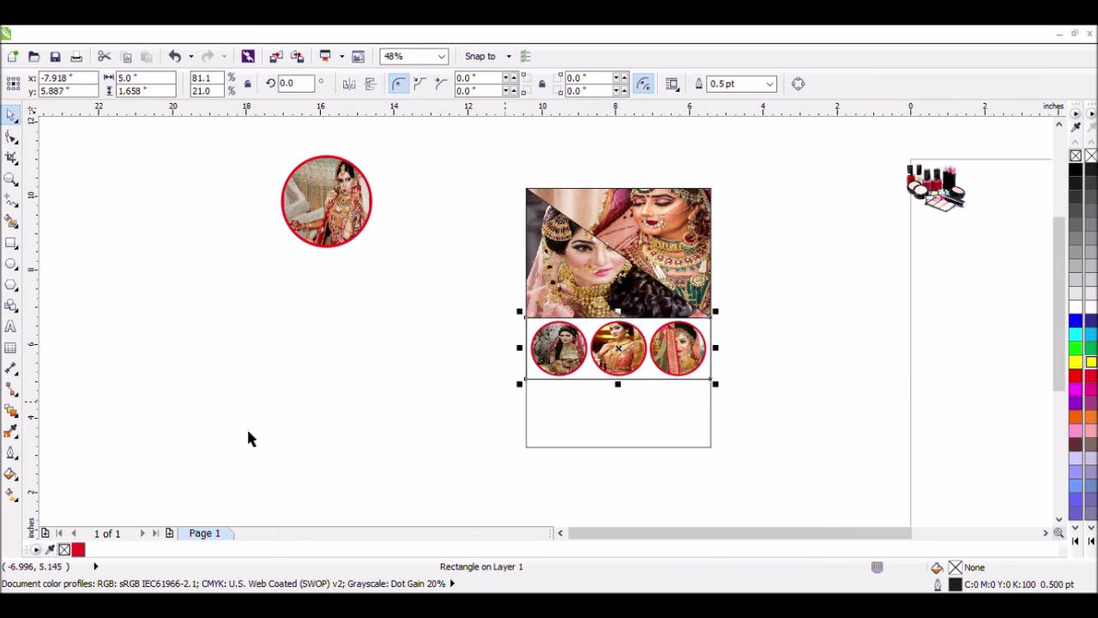
left_click(1075, 443)
left_click_drag(768, 288, 528, 400)
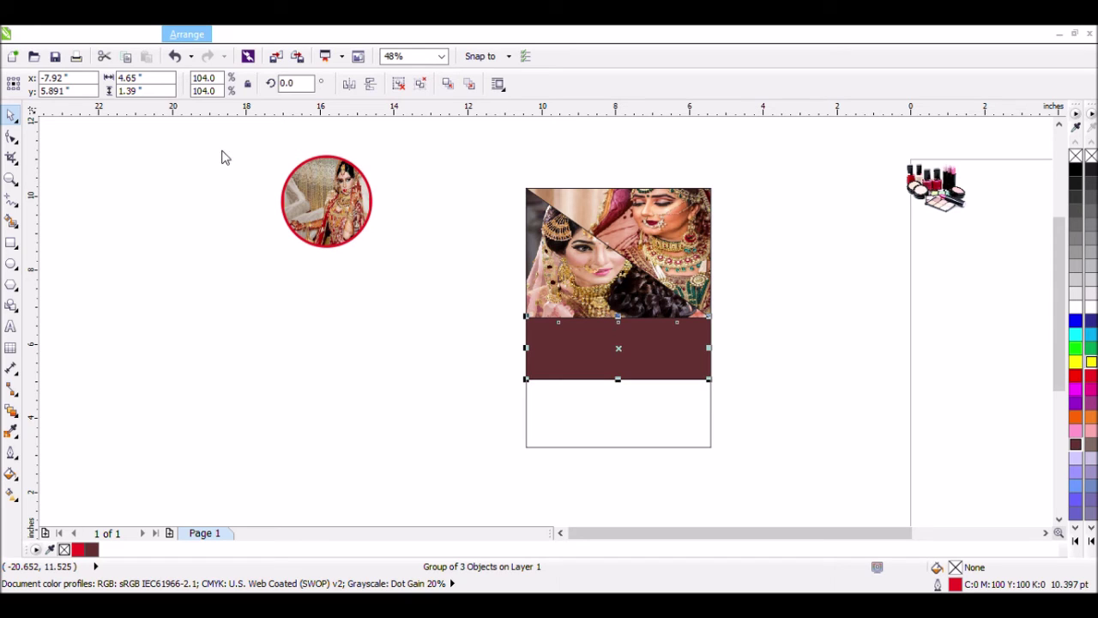
left_click(482, 243)
Give the band a fountain fill from brown at the ends to yellow in the centre and remove its outline
left_click(591, 378)
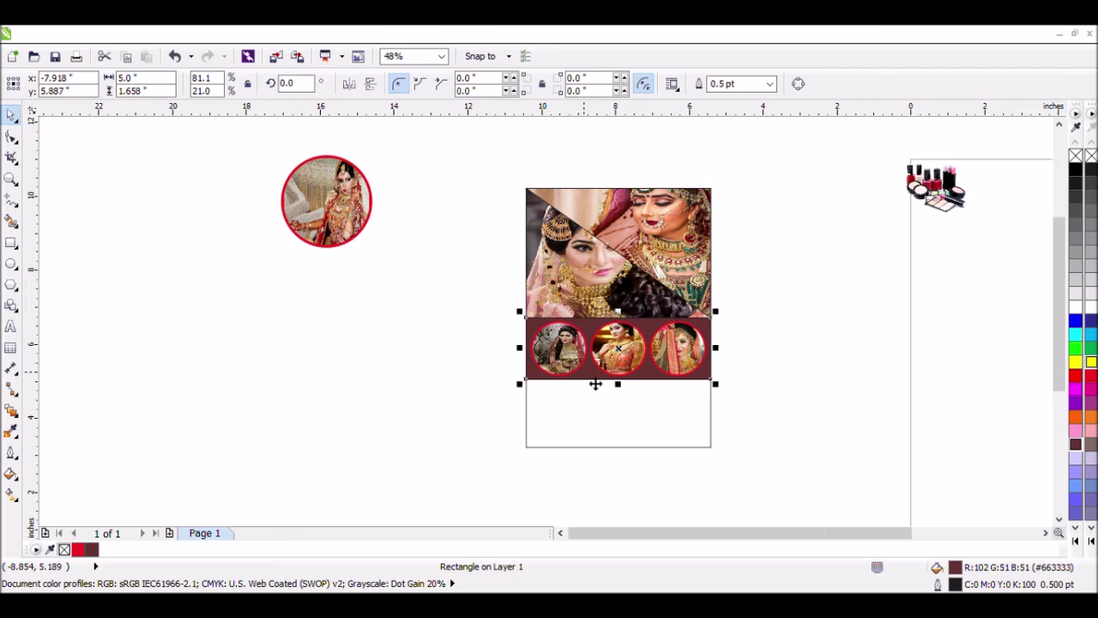
left_click(16, 478)
left_click(743, 364)
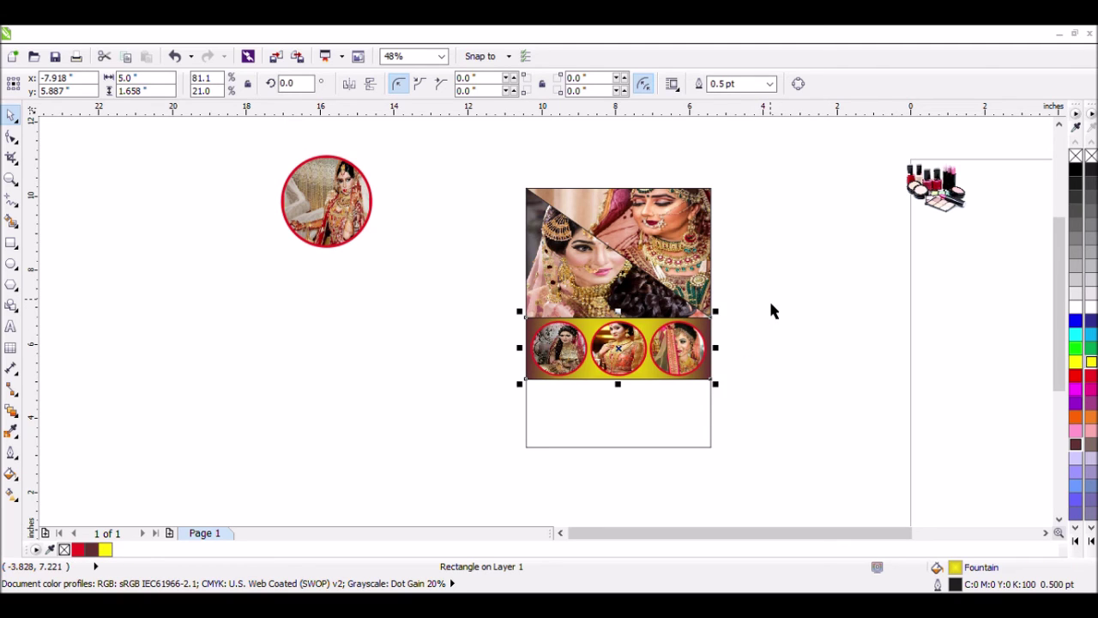
left_click(769, 299)
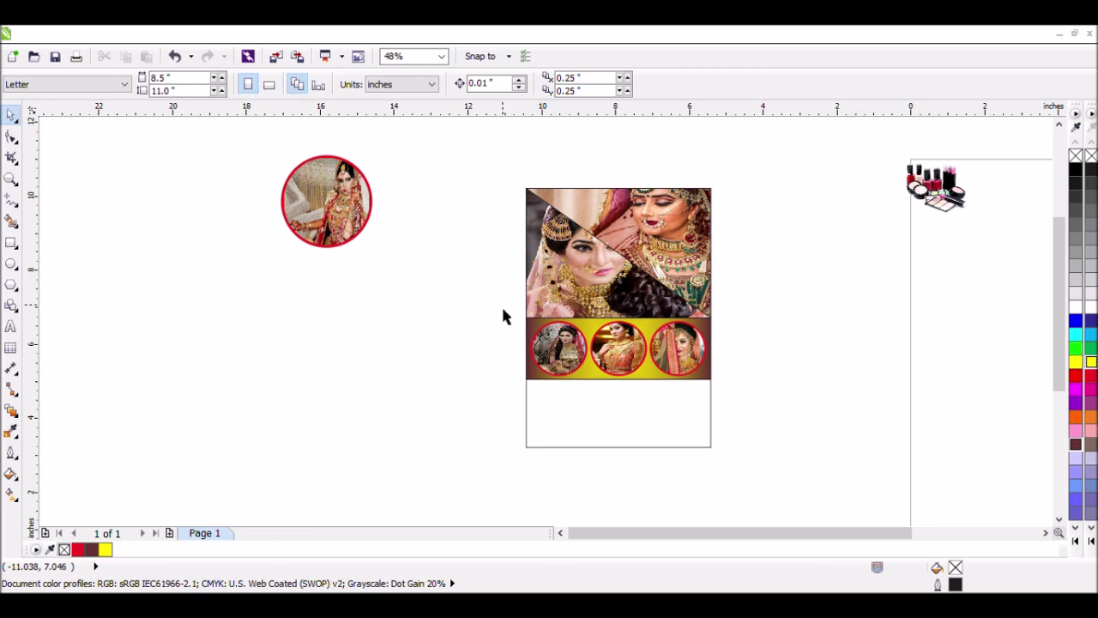
left_click(705, 378)
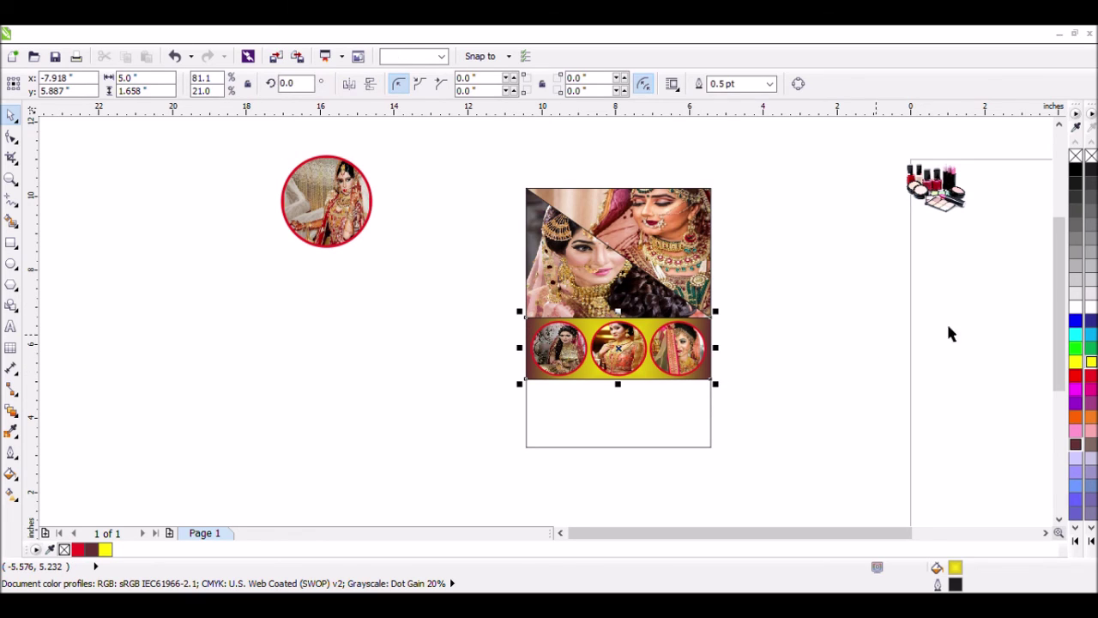
right_click(1091, 157)
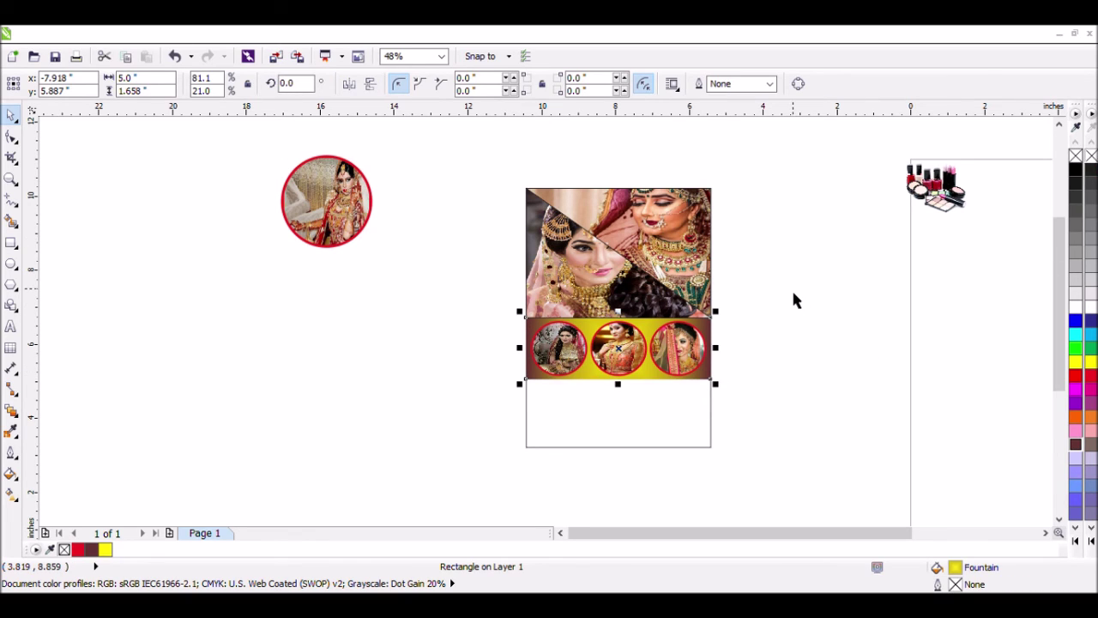
Copy the loose circular photo below the band, scale it to about 1.13 × 1.14 inches and place it at the frame's left edge
left_click(325, 305)
left_click(326, 158)
left_click_drag(374, 263, 609, 420)
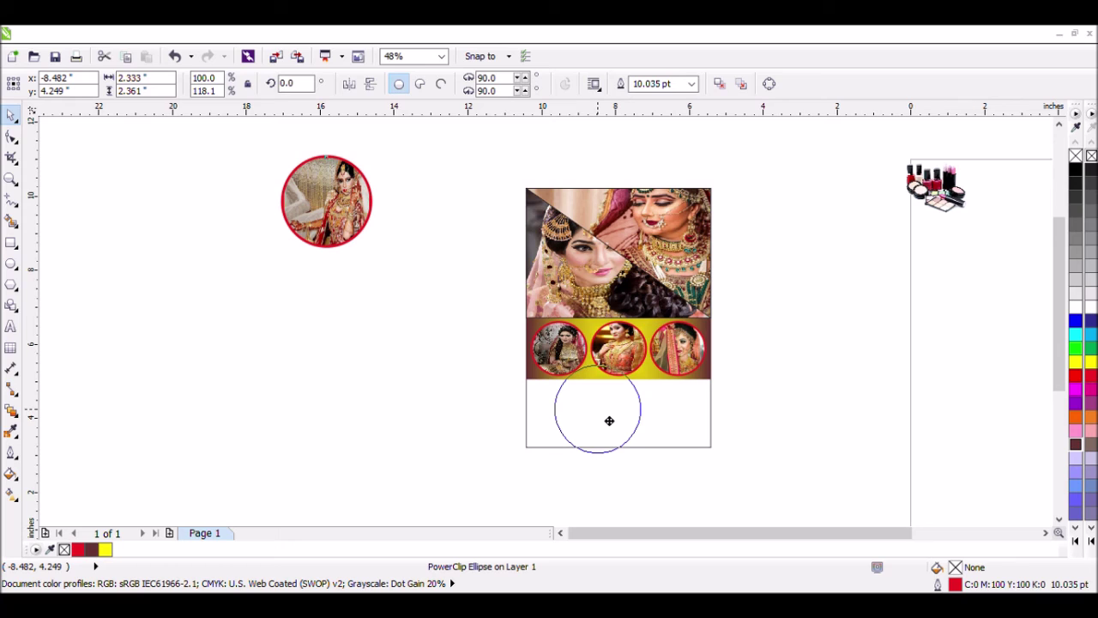
left_click_drag(609, 421, 609, 420)
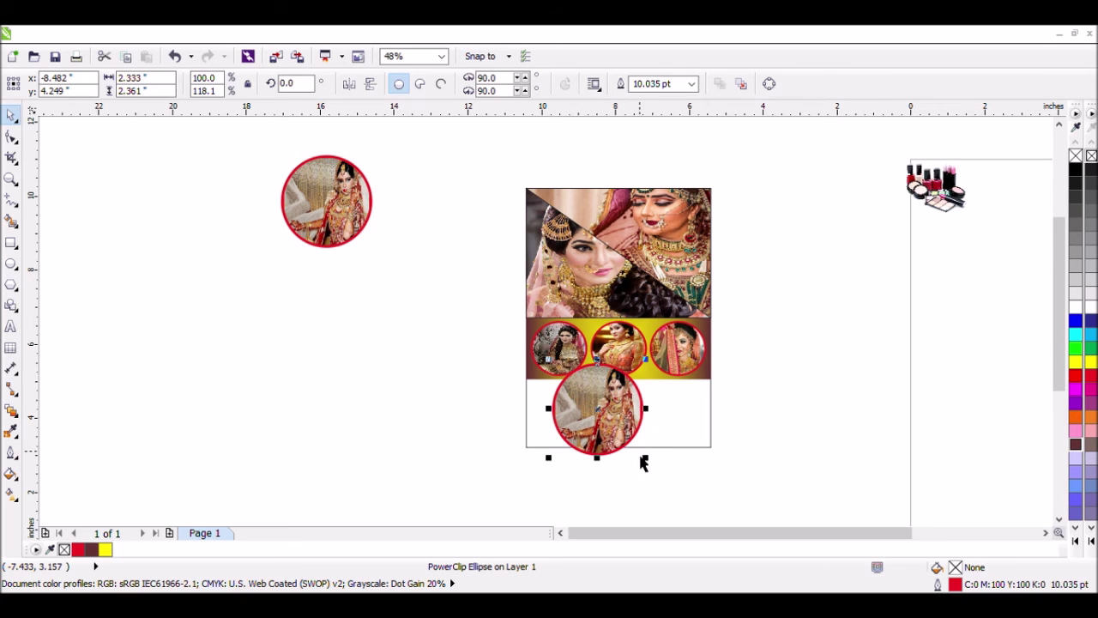
left_click_drag(644, 468, 559, 413)
left_click(780, 358)
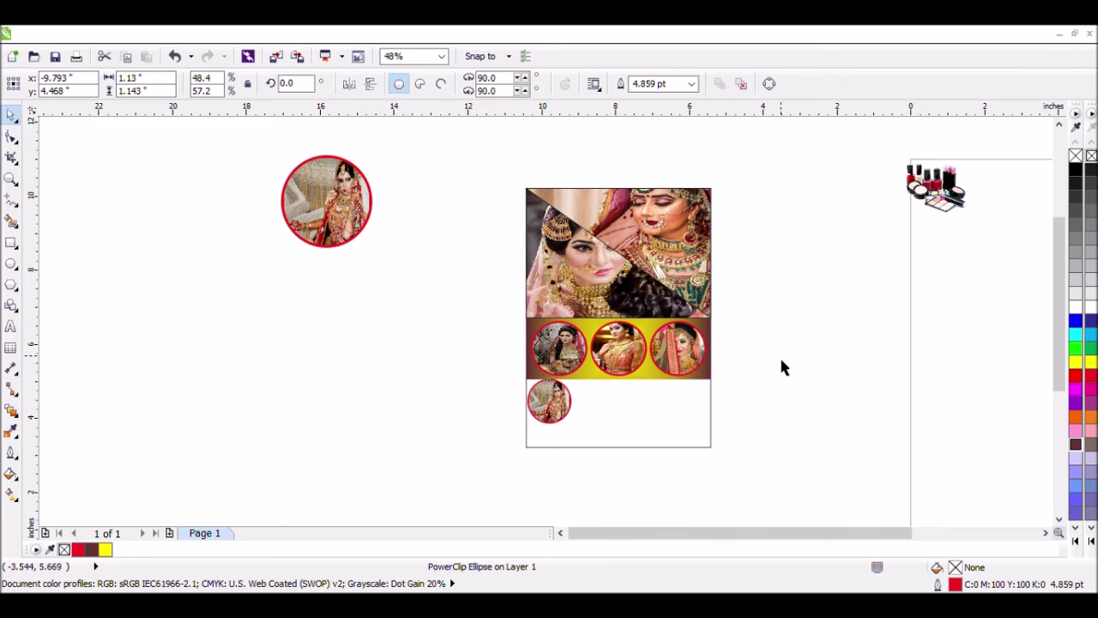
Copy the cosmetics image into the blank area's right end below the band, and delete the loose circular photo and the original cosmetics image
left_click_drag(947, 202, 690, 414)
left_click(760, 396)
left_click(329, 218)
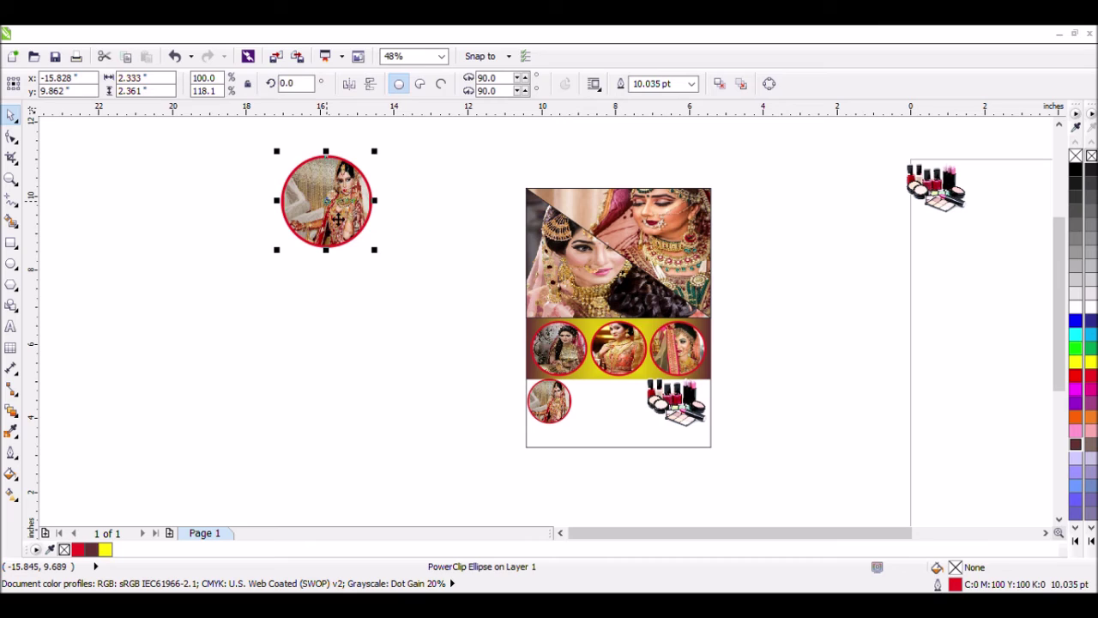
key("Delete")
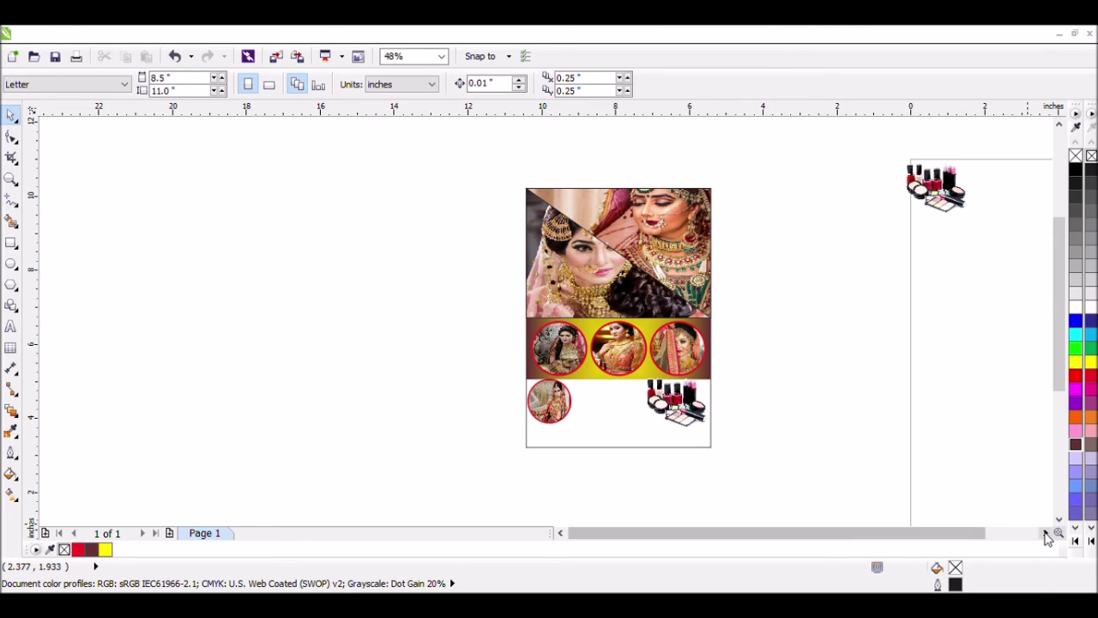
left_click(1045, 533)
left_click(839, 191)
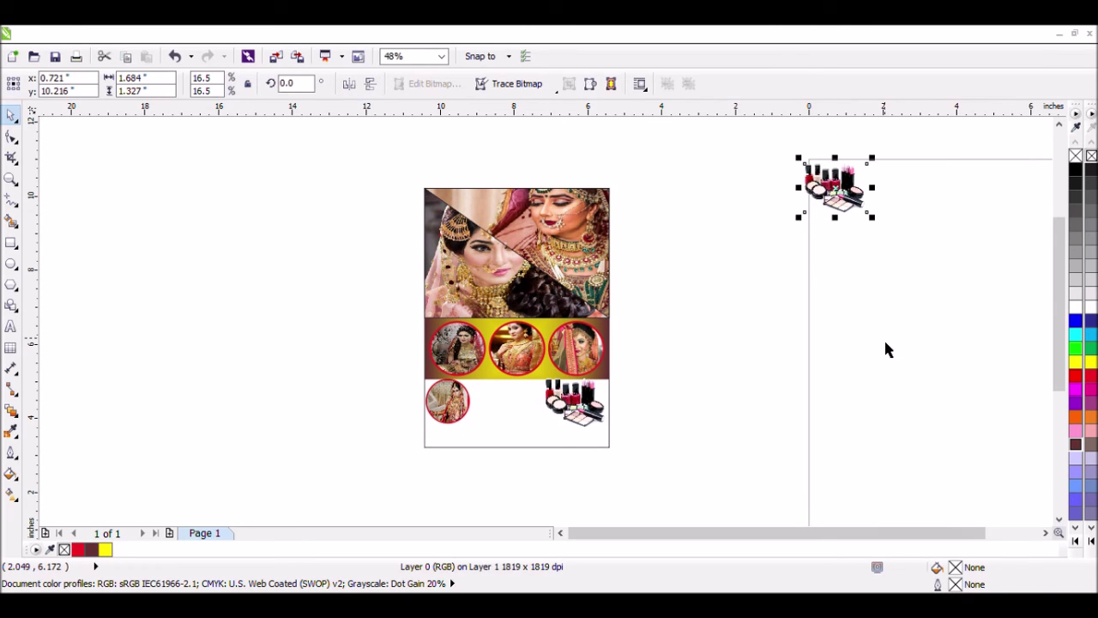
key("Delete")
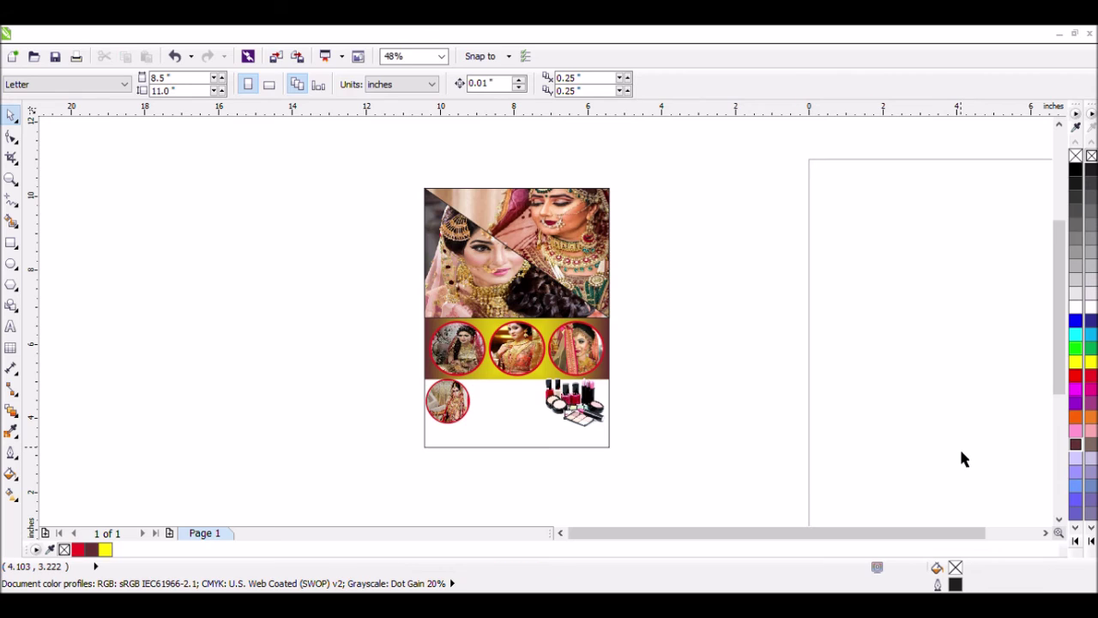
Delete the small circular photo below the band in the frame
scroll(961, 455, "down", 2)
left_click(696, 429)
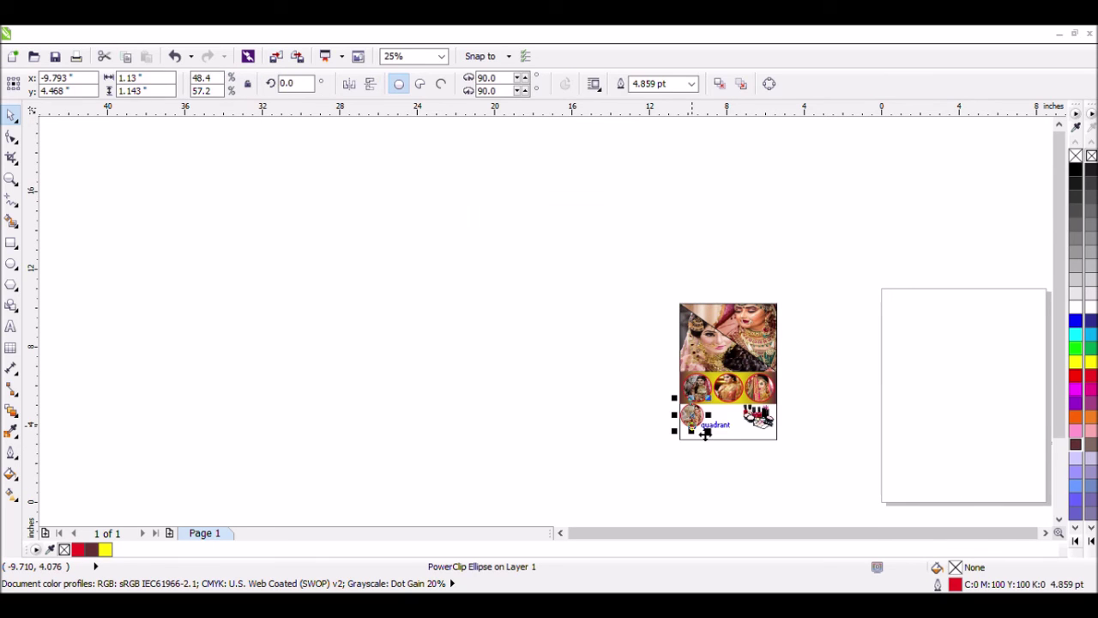
key("Delete")
Move the "Hair look!" text and purple contact bar from beside the page onto the frame's lower edge, keeping the frame in place
left_click(1045, 533)
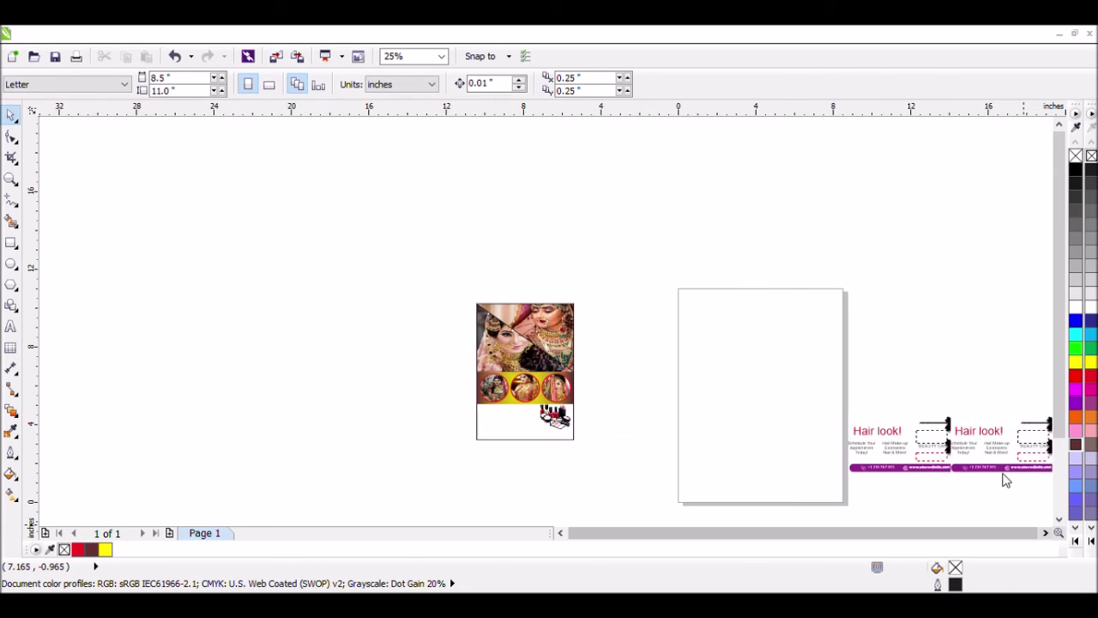
left_click_drag(992, 387, 832, 499)
left_click_drag(920, 457, 538, 443)
left_click_drag(588, 470, 566, 424)
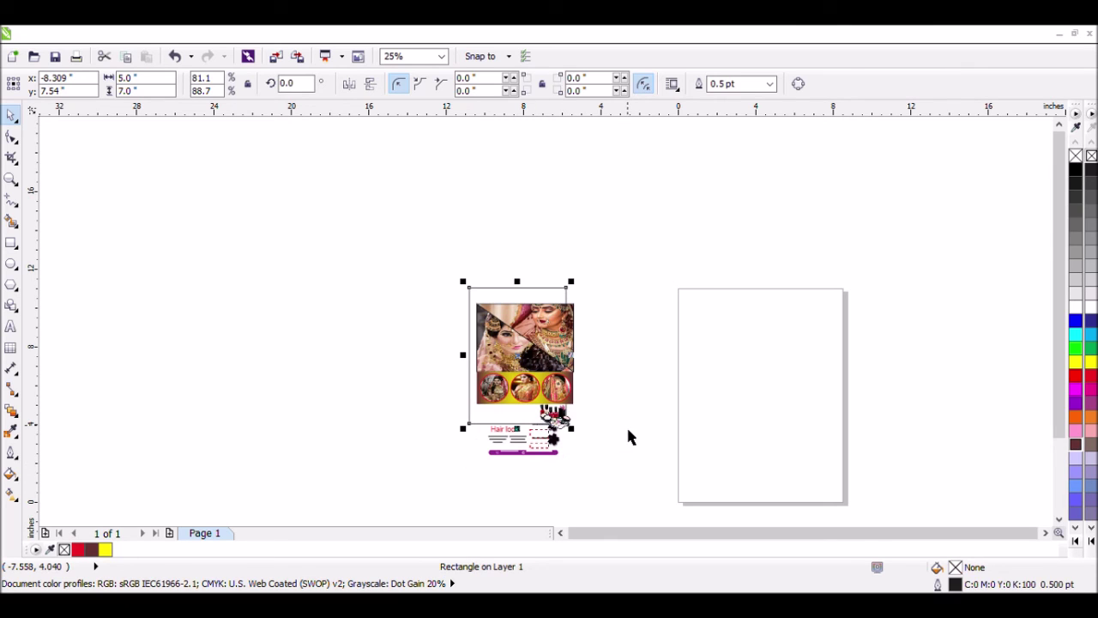
key("ctrl+z")
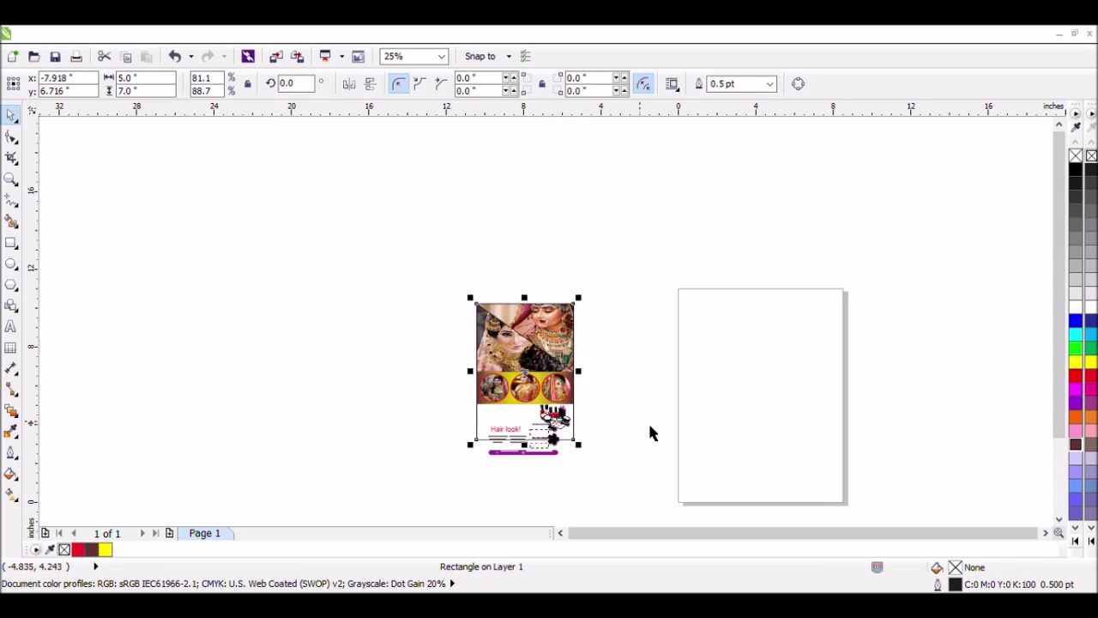
Move the "Hair look!" group up into the blank area below the circle band so it sits inside the frame
left_click(648, 420)
left_click(538, 463)
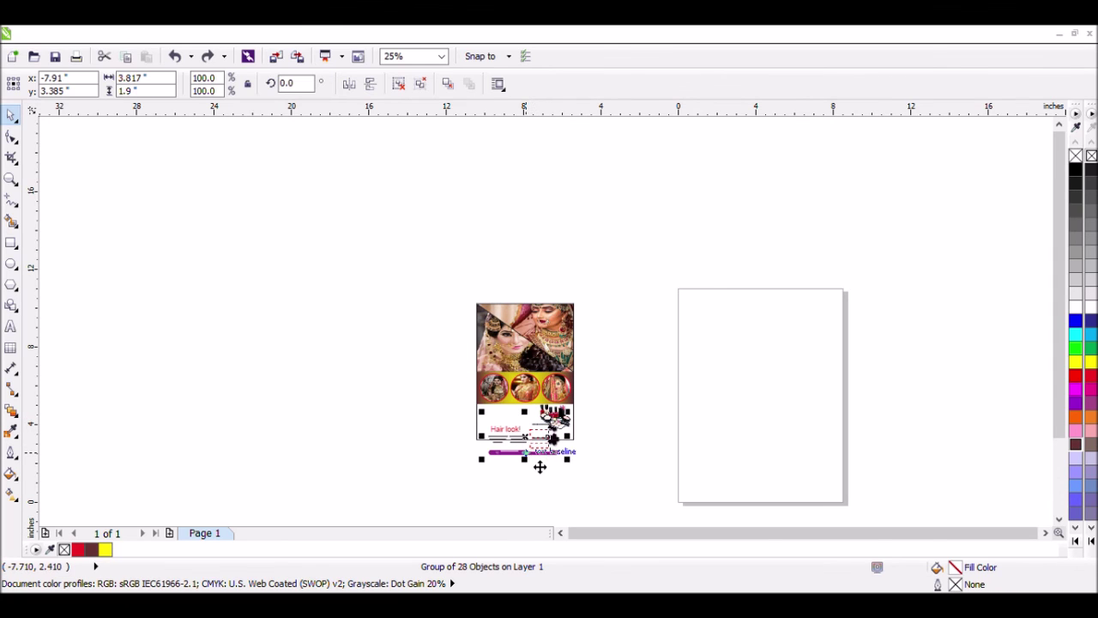
left_click_drag(533, 443, 531, 444)
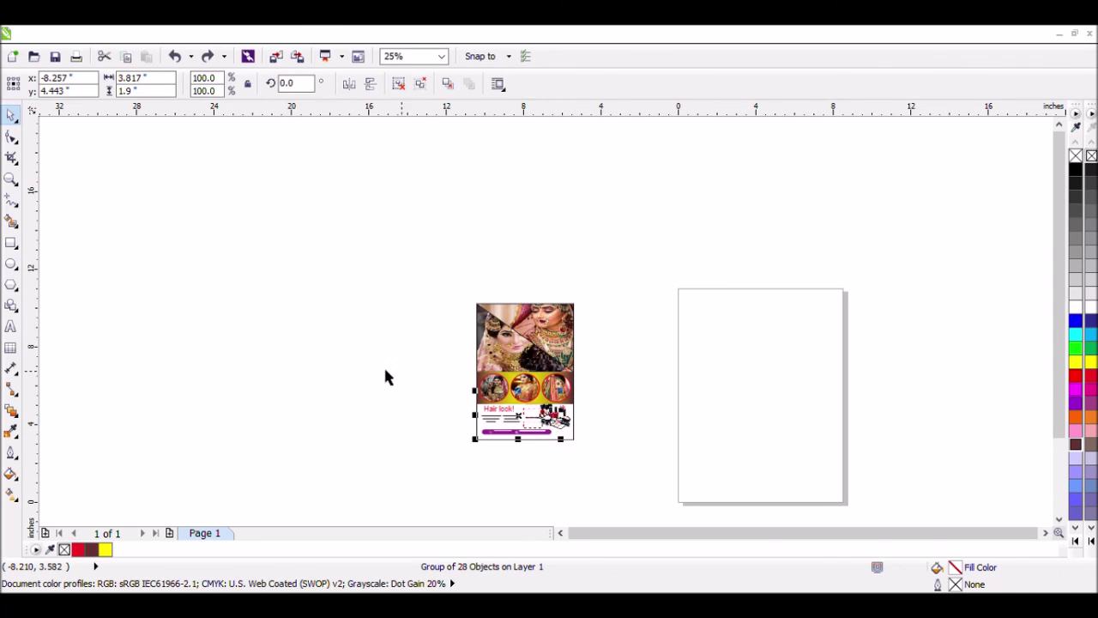
left_click(11, 180)
left_click_drag(442, 373, 637, 475)
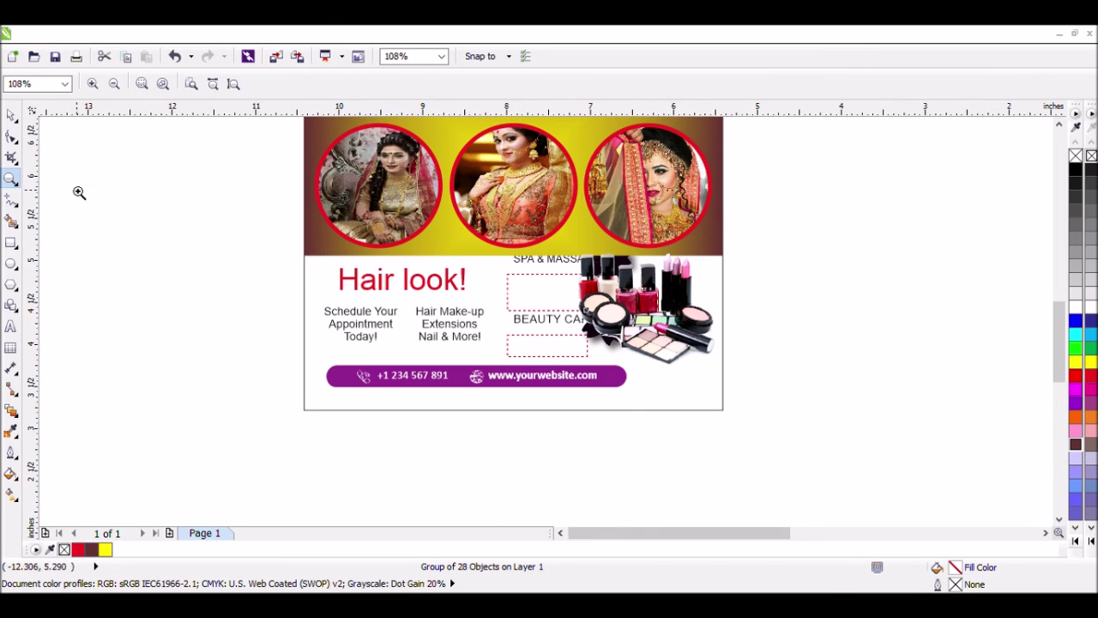
Shrink the "Hair look!" group to about 3.06 × 1.68 inches and fit it into the blank area beneath the circle band
key("space")
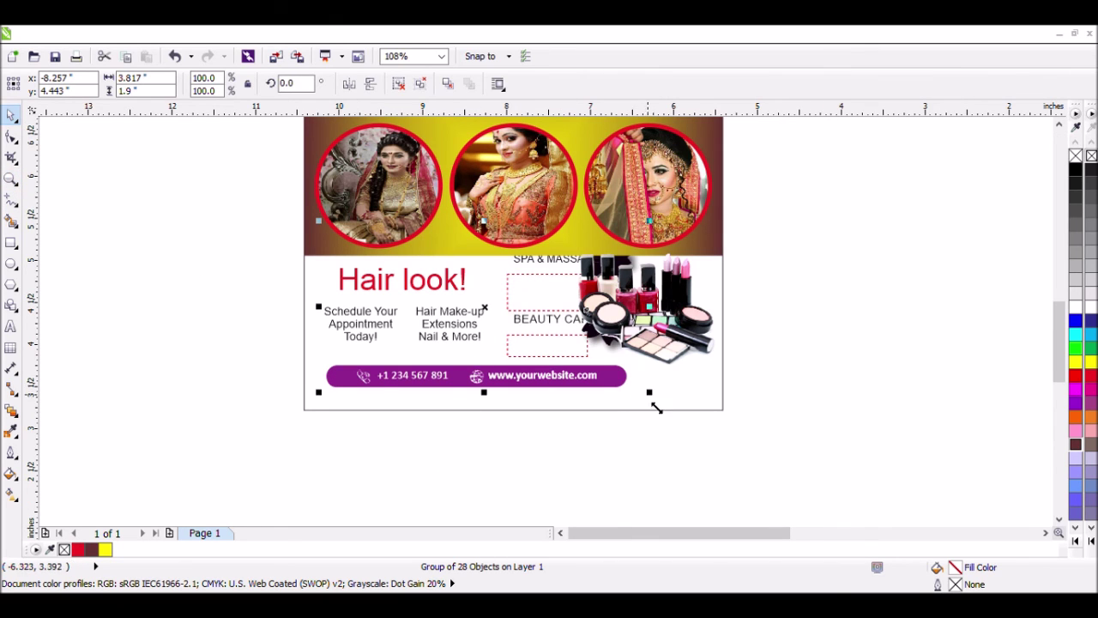
left_click_drag(656, 408, 593, 415)
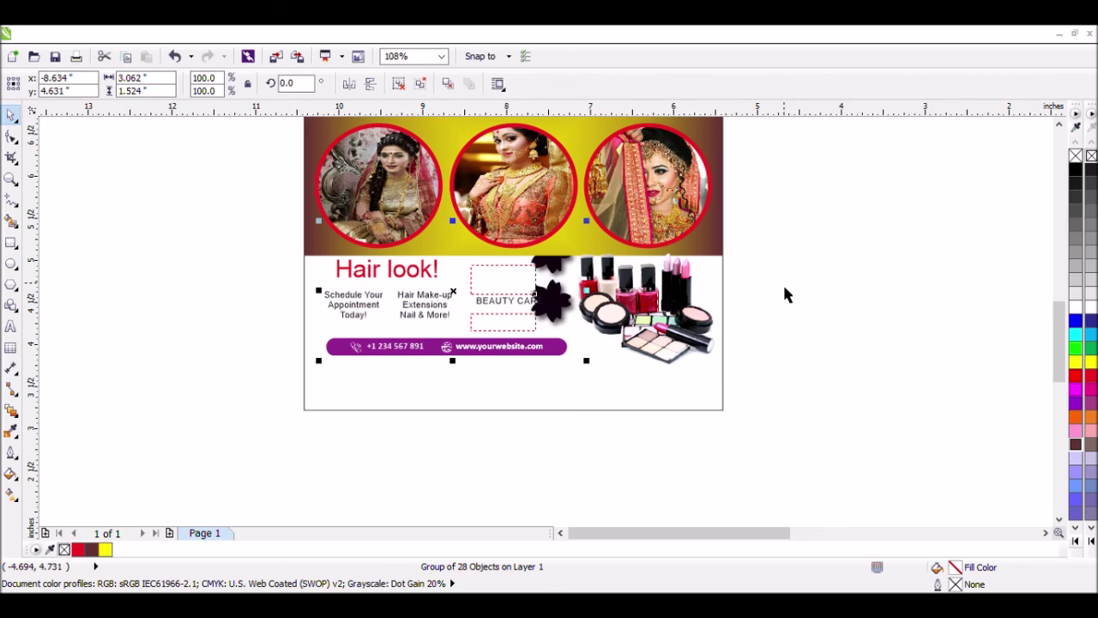
left_click_drag(458, 304, 436, 352)
mouse_move(436, 261)
left_mouse_down()
mouse_move(445, 274)
mouse_move(452, 256)
mouse_move(452, 267)
left_mouse_up()
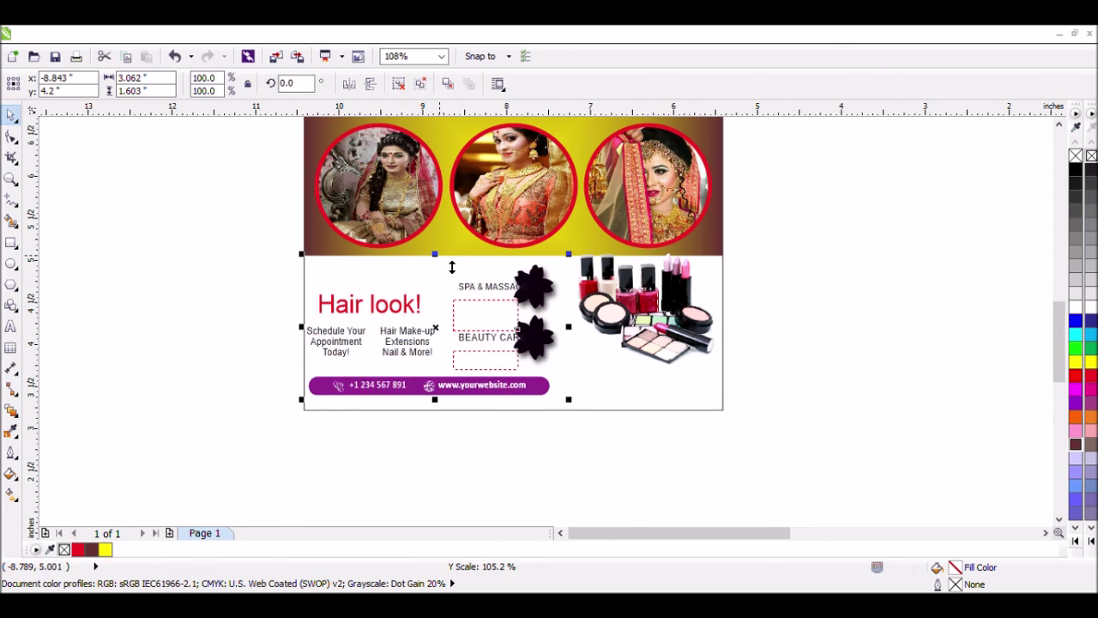
left_click_drag(449, 412, 451, 421)
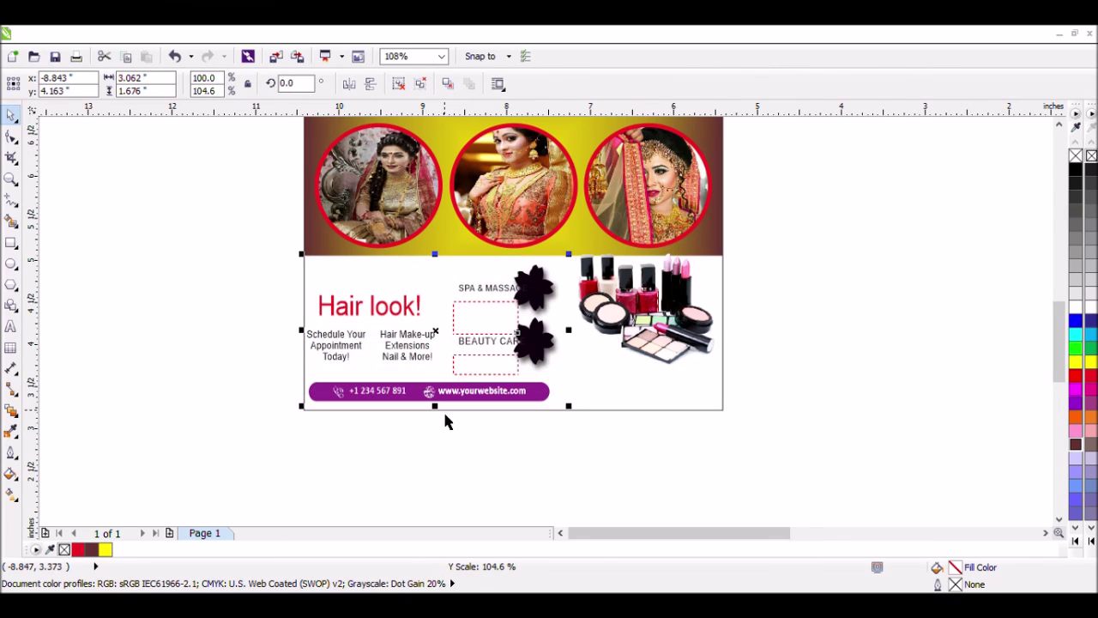
Move the cosmetics image slightly down so it sits clear of the gradient band
left_click(722, 436)
left_click(667, 359)
left_click_drag(667, 359, 668, 384)
left_click(789, 289)
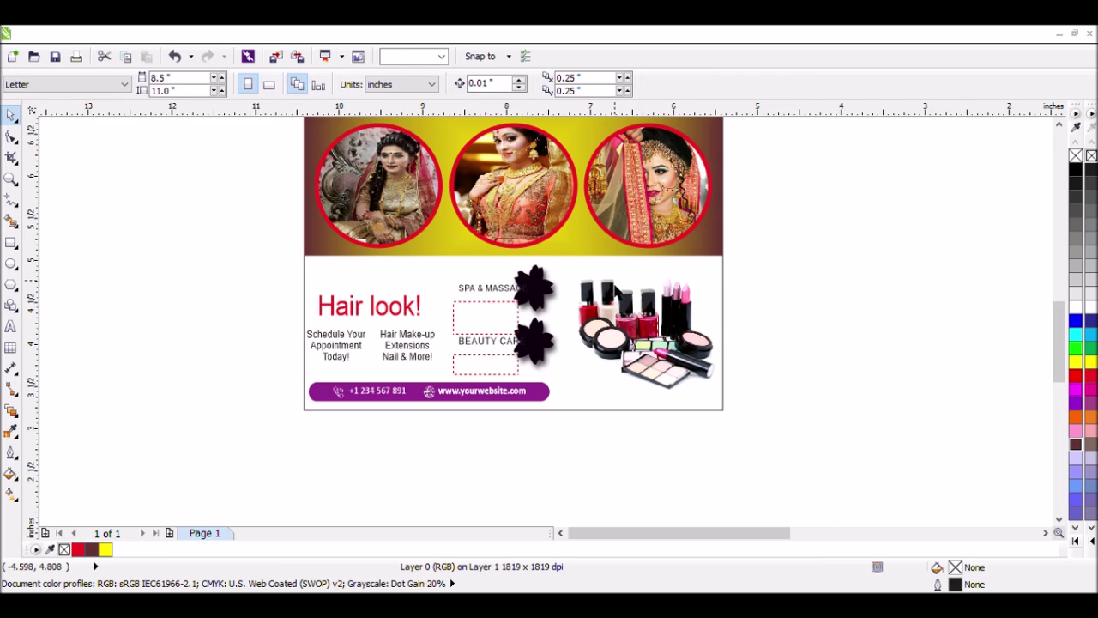
Fill the flyer frame with light pink (C:0 M:40 Y:20 K:0) and restack the "Hair look!" group in front of it
left_click(605, 283)
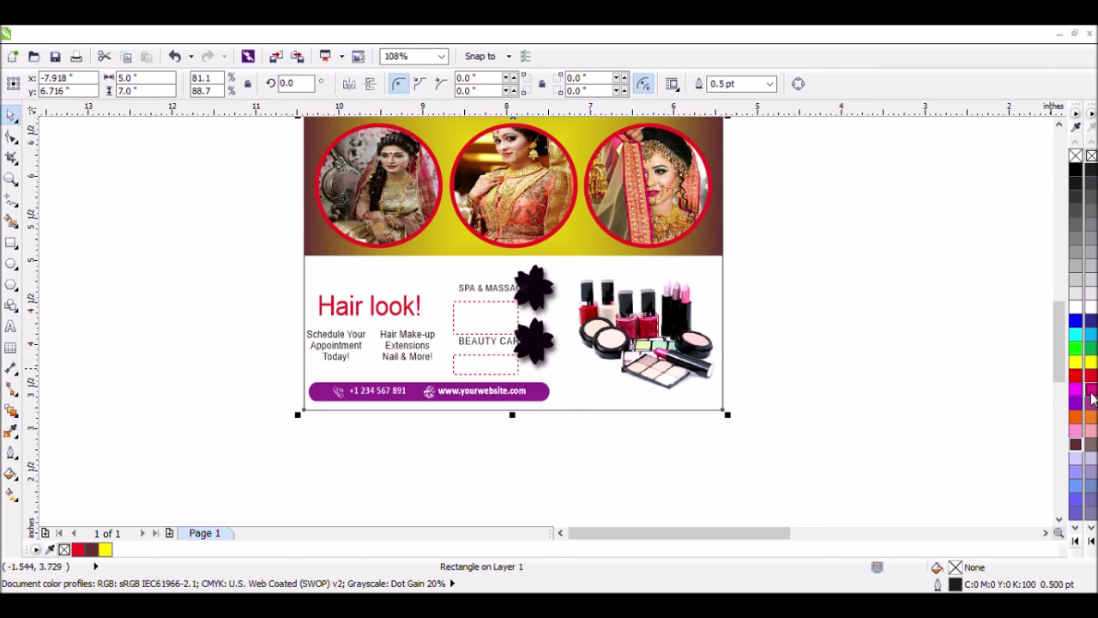
left_click(1090, 433)
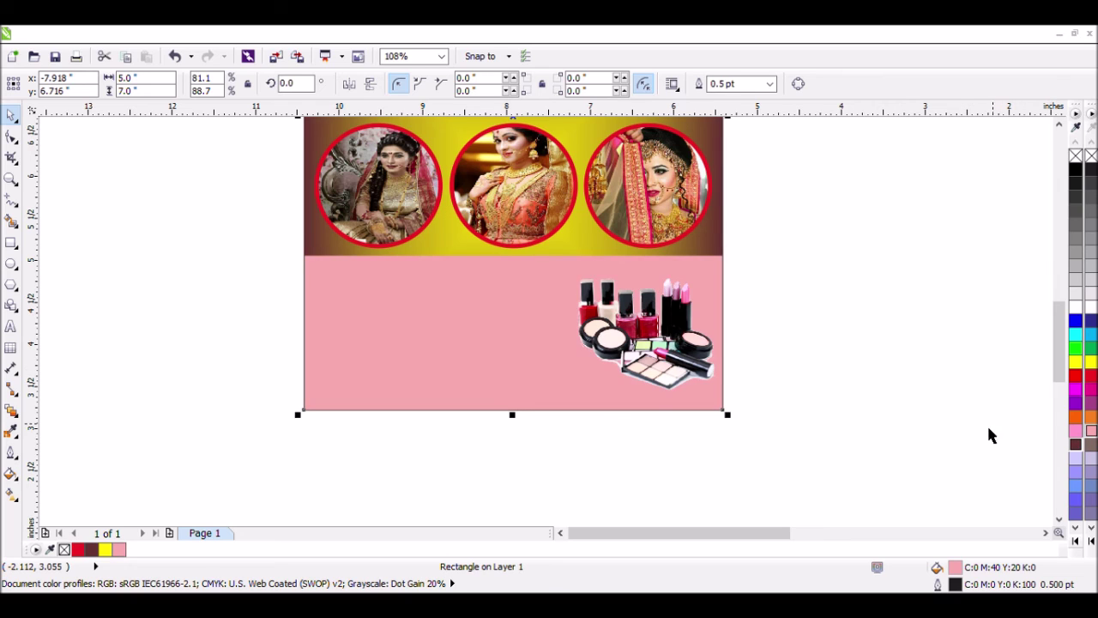
left_click(217, 272)
left_click_drag(194, 241, 601, 465)
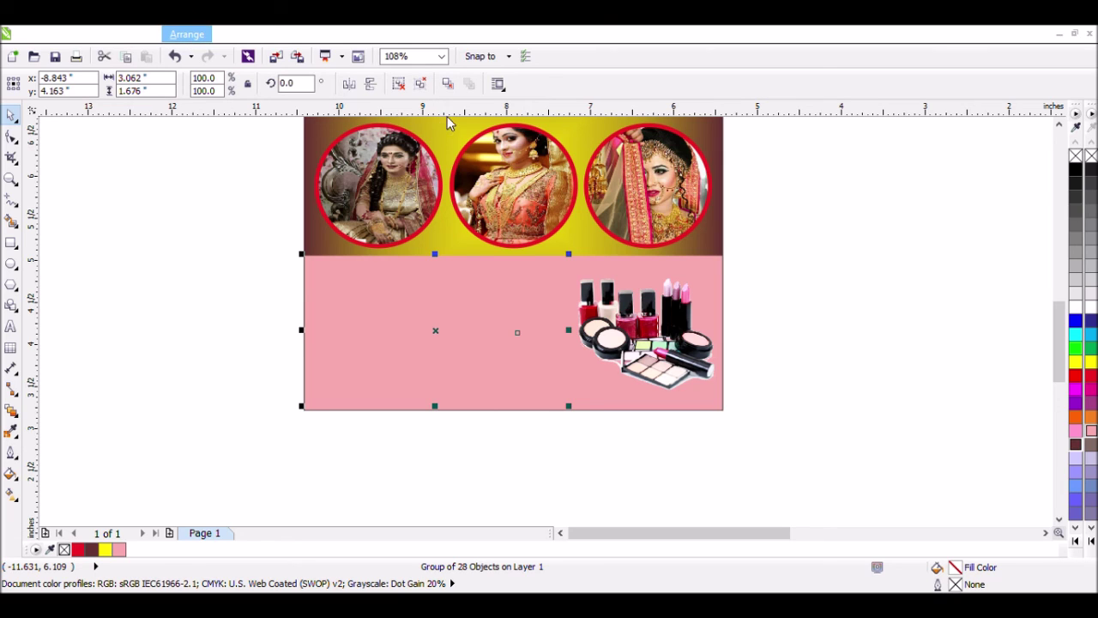
key("shift+Page_Down")
left_click(250, 248)
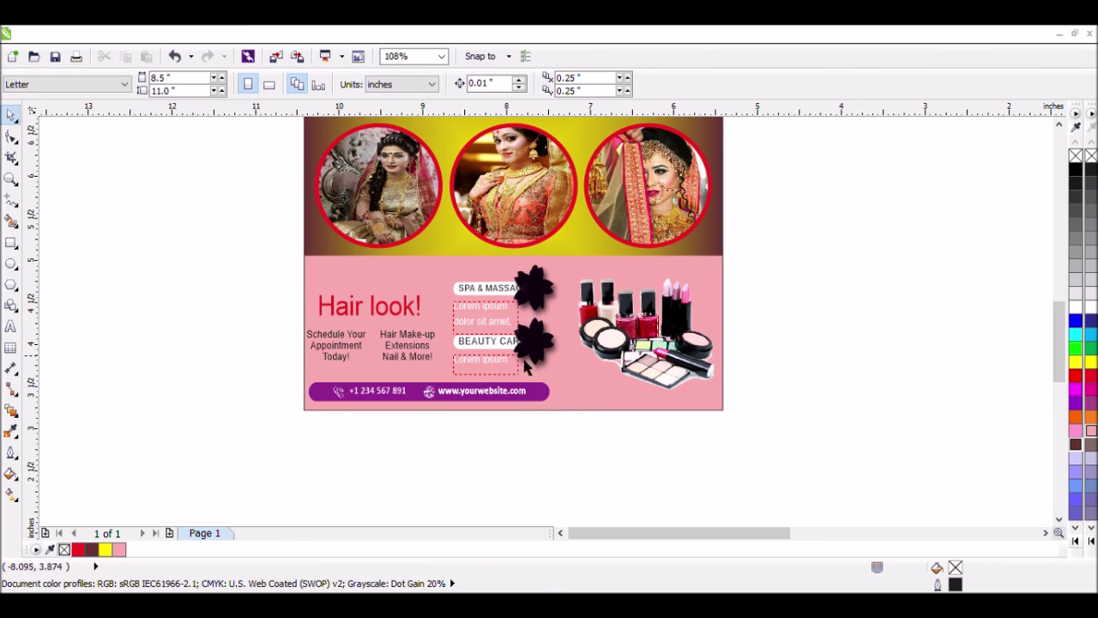
Change the flyer frame's fill to the deeper pink C:11 M:58 Y:36 K:0
left_click(598, 399)
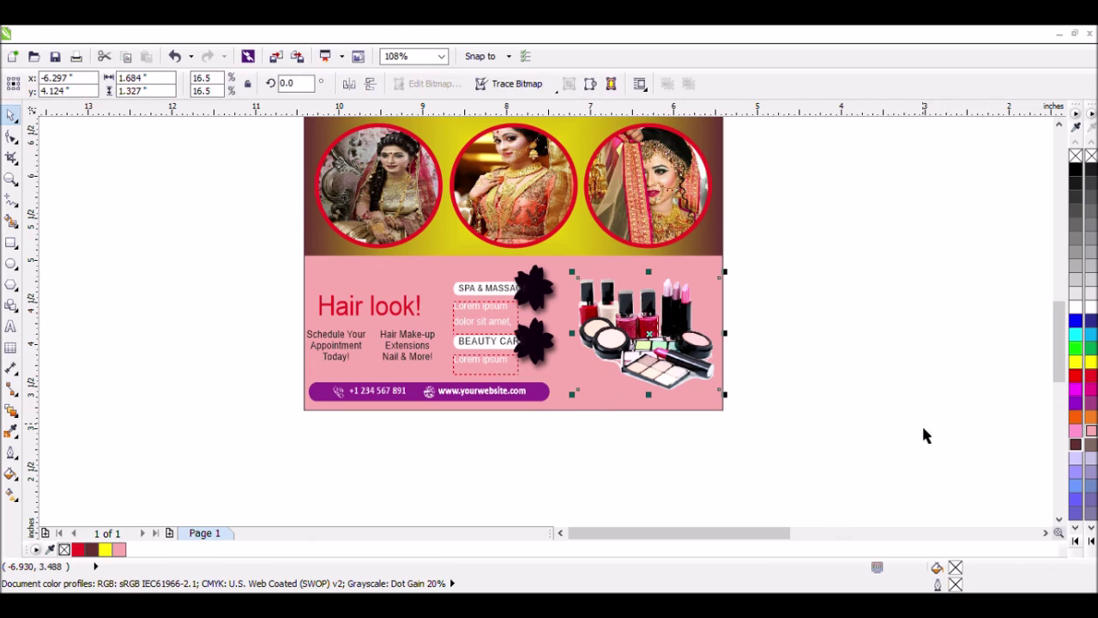
left_click(649, 417)
left_click(643, 415)
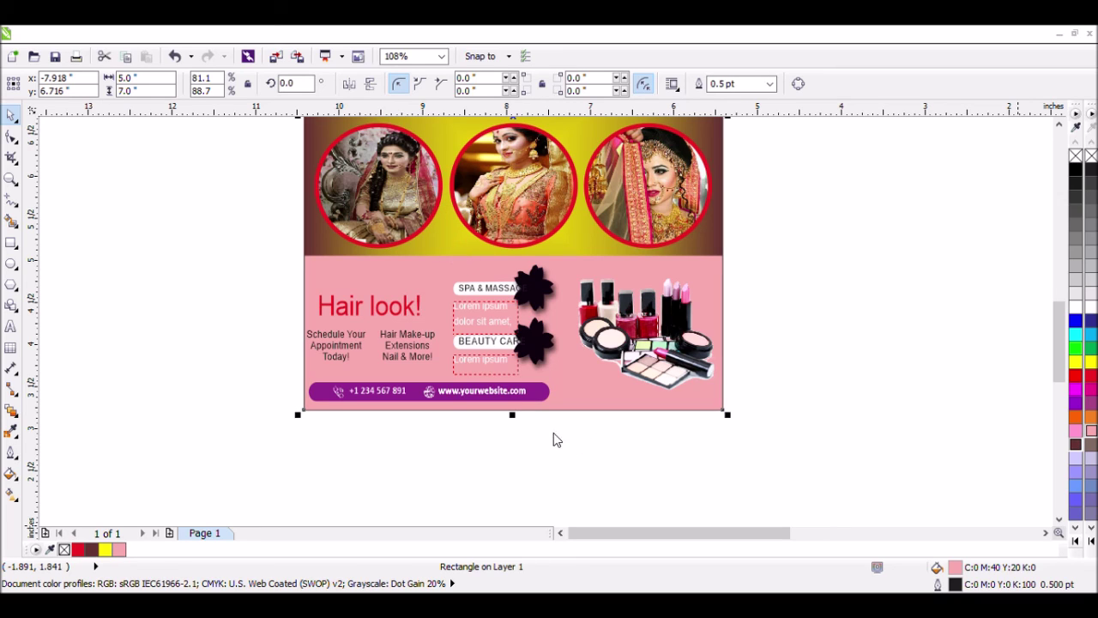
Examine the whole flyer's layout with its pink background
left_click(11, 179)
right_click(671, 292)
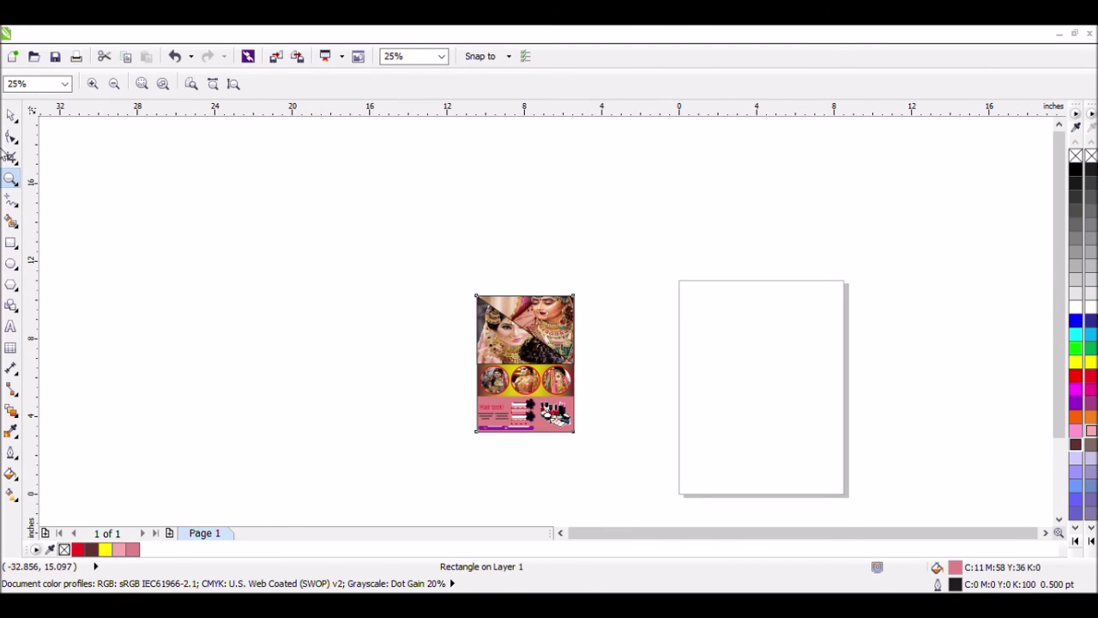
left_click(6, 120)
left_click(10, 178)
left_click_drag(467, 291, 598, 461)
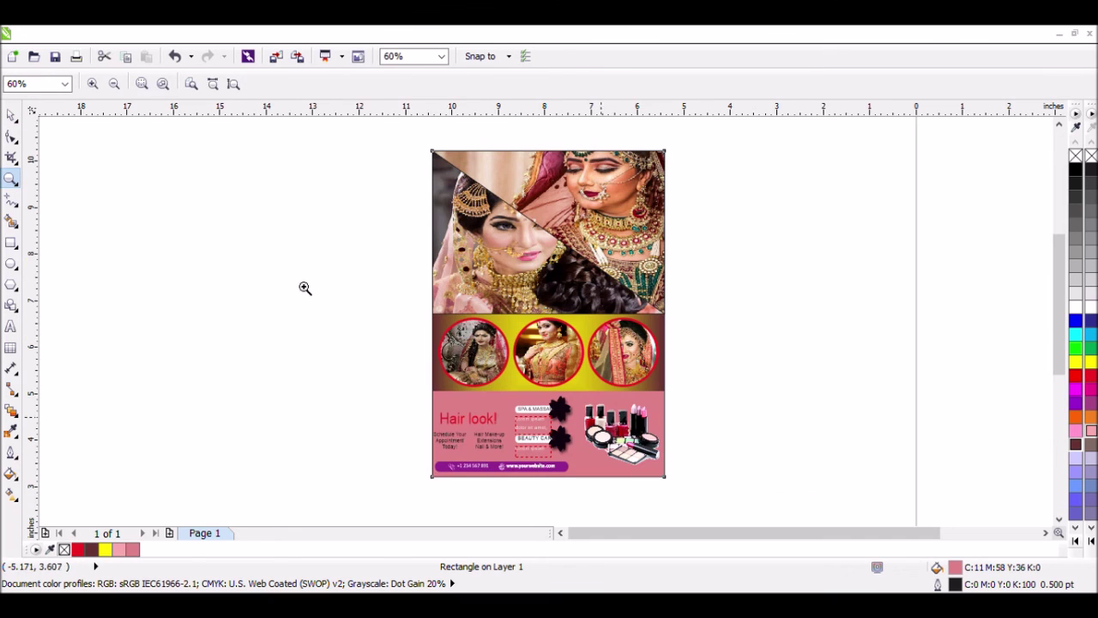
left_click(12, 117)
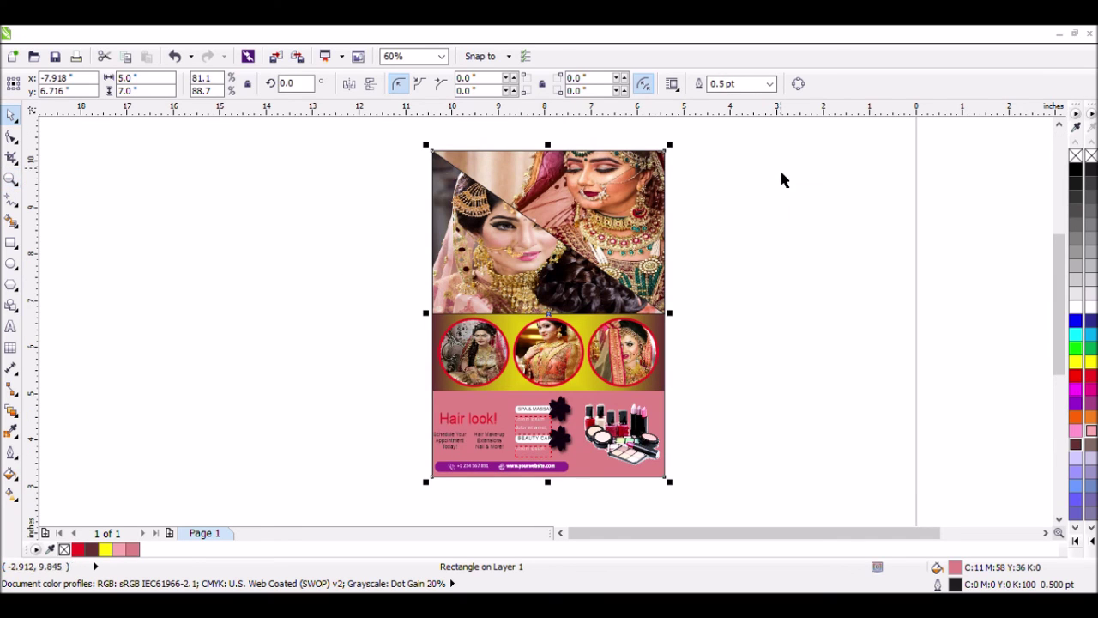